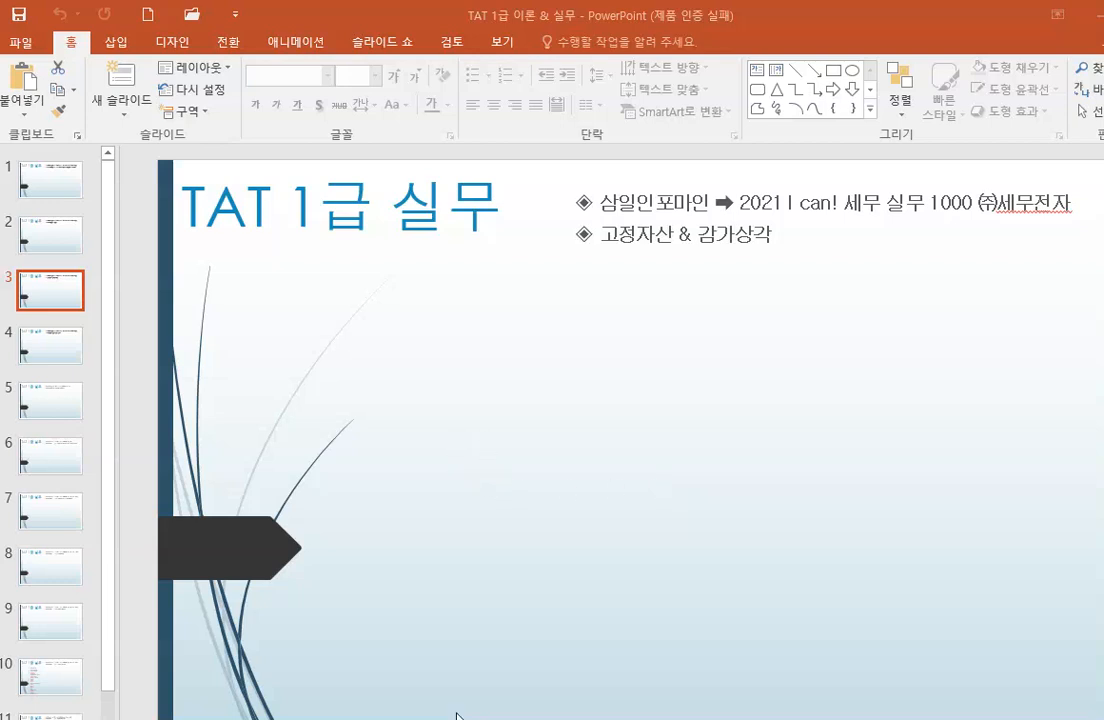
Switch to 더존 iPlus and open the fixed asset registration form (고정자산등록).
{"action": "mouse_move", "coordinate": [151, 718]}
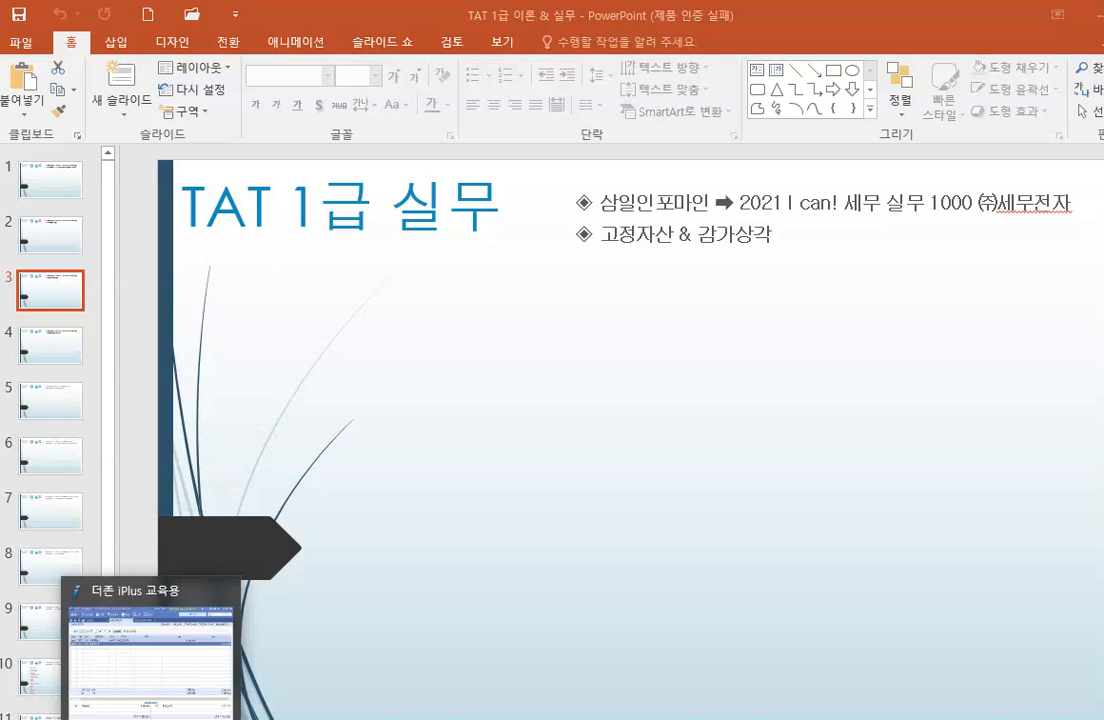
{"action": "left_click", "coordinate": [160, 650]}
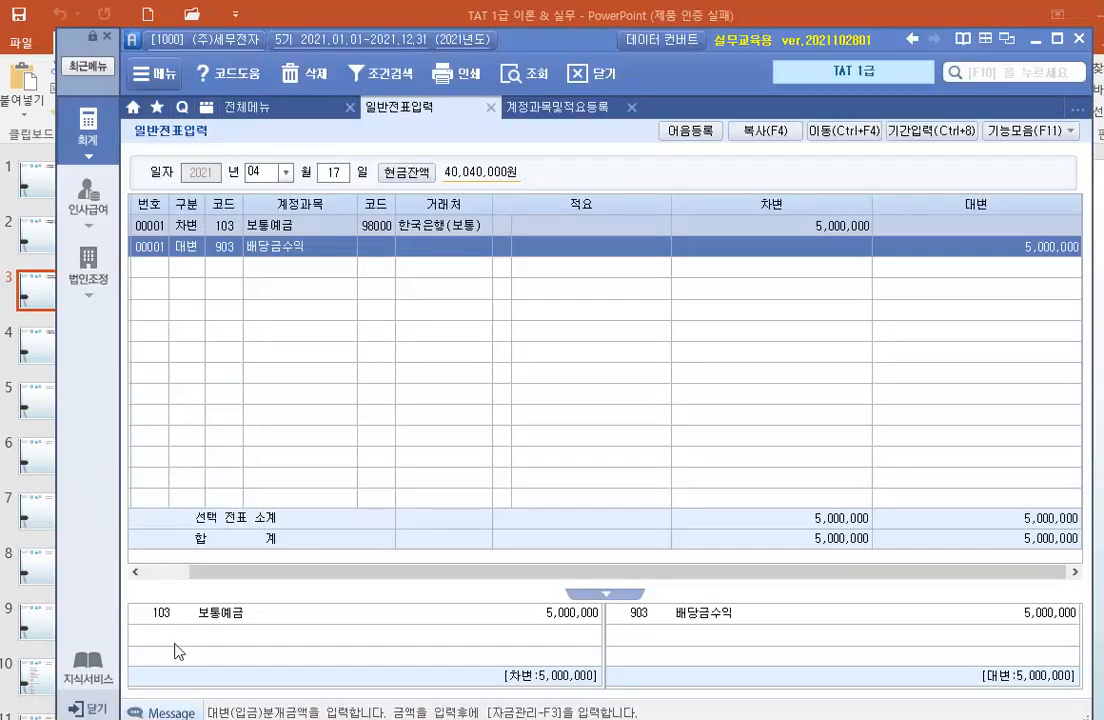
{"action": "left_click", "coordinate": [90, 145]}
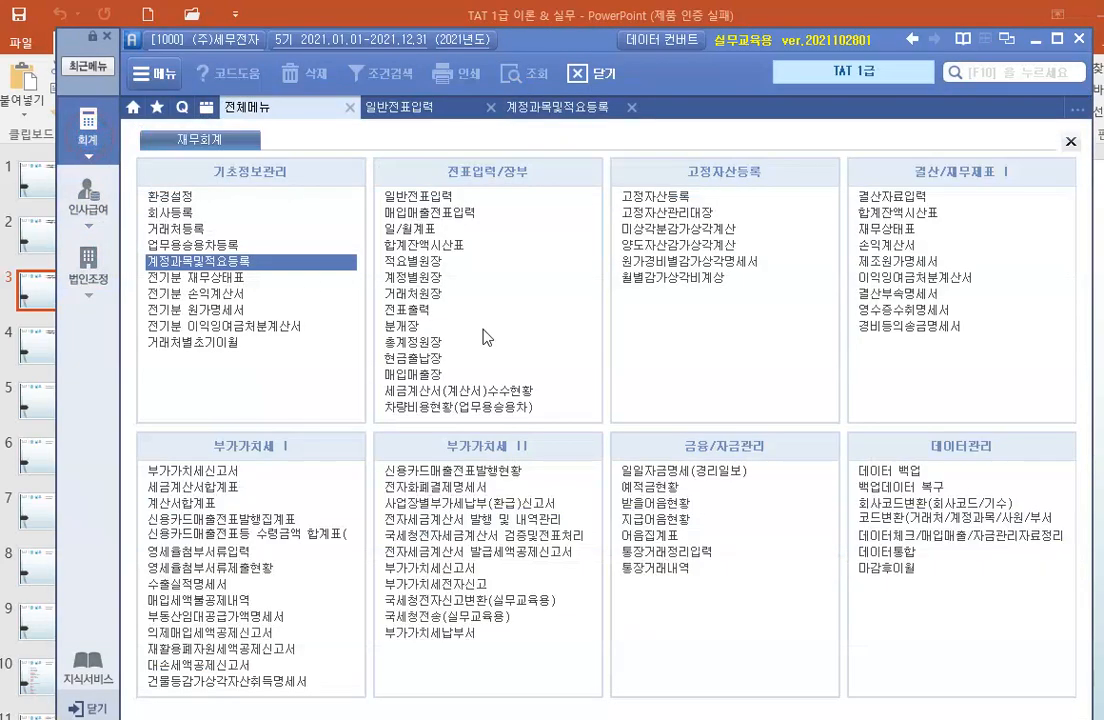
{"action": "left_click", "coordinate": [636, 196]}
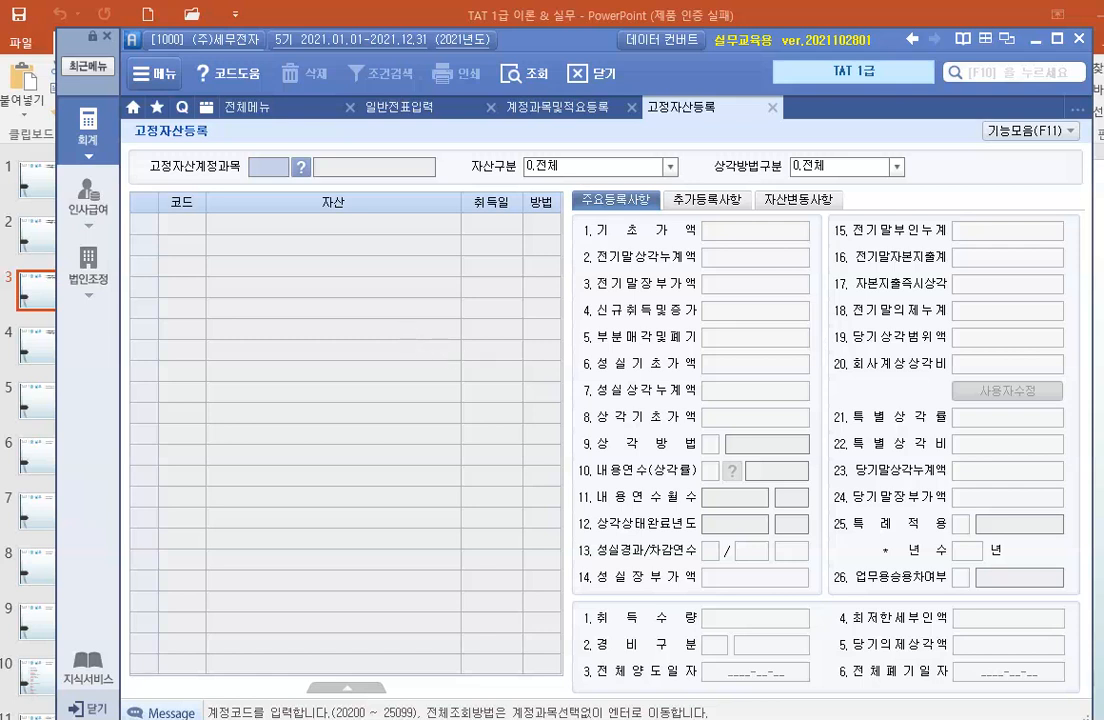
Load fixed asset account 202 (건물) with all asset types included.
{"action": "type", "text": "202"}
{"action": "key", "text": "Return"}
{"action": "key", "text": "Return"}
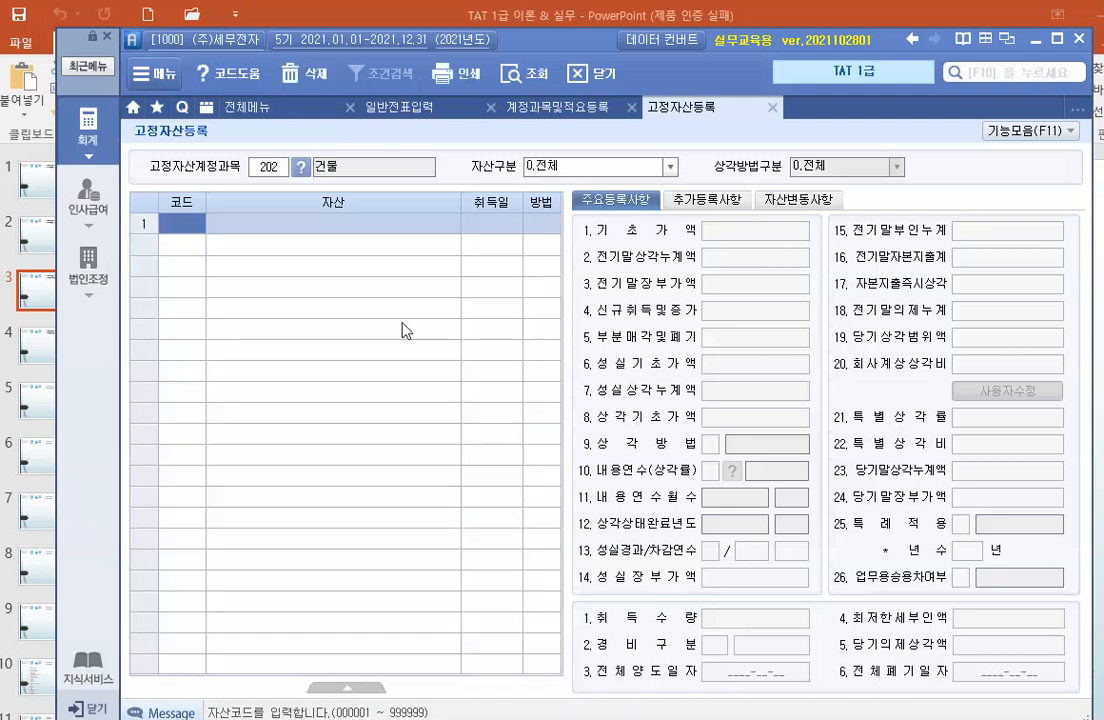
Add an asset with code 101, name 공장건물 and acquisition date 2017-02-28.
{"action": "type", "text": "101"}
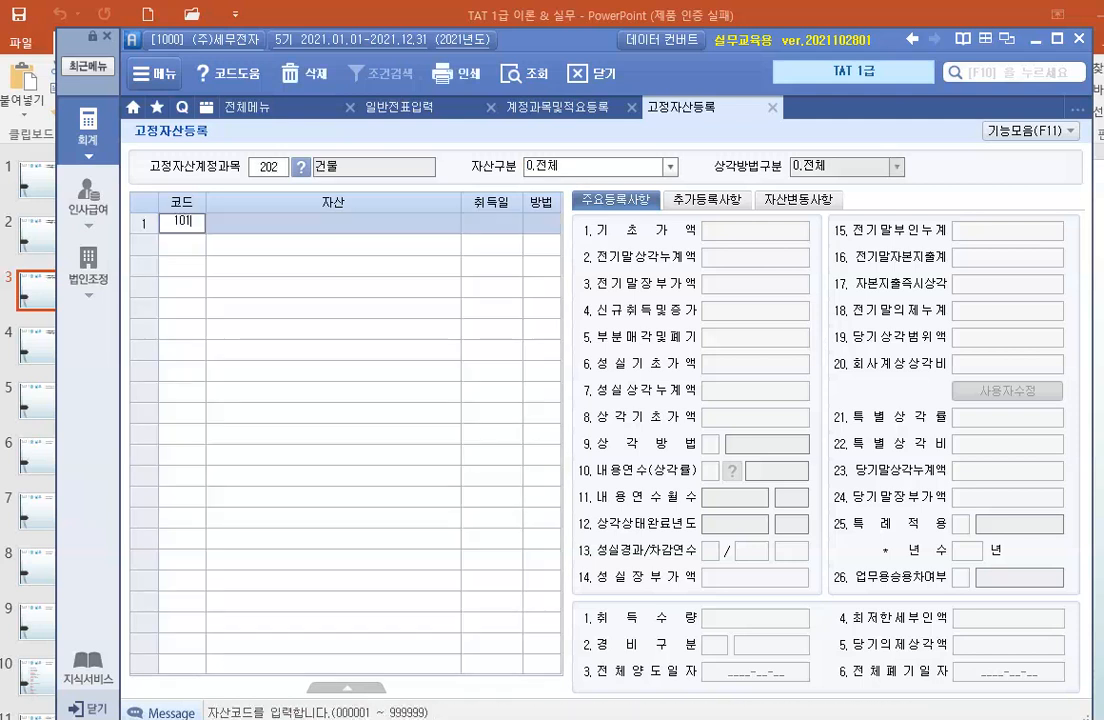
{"action": "key", "text": "Return"}
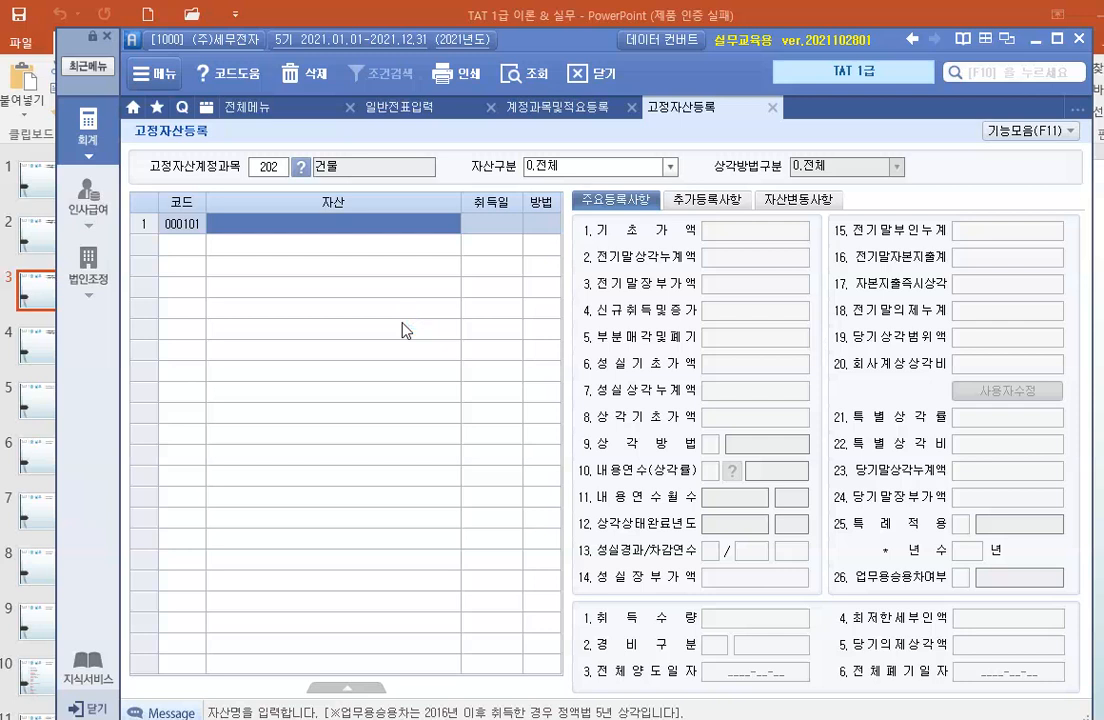
{"action": "type", "text": "공장건"}
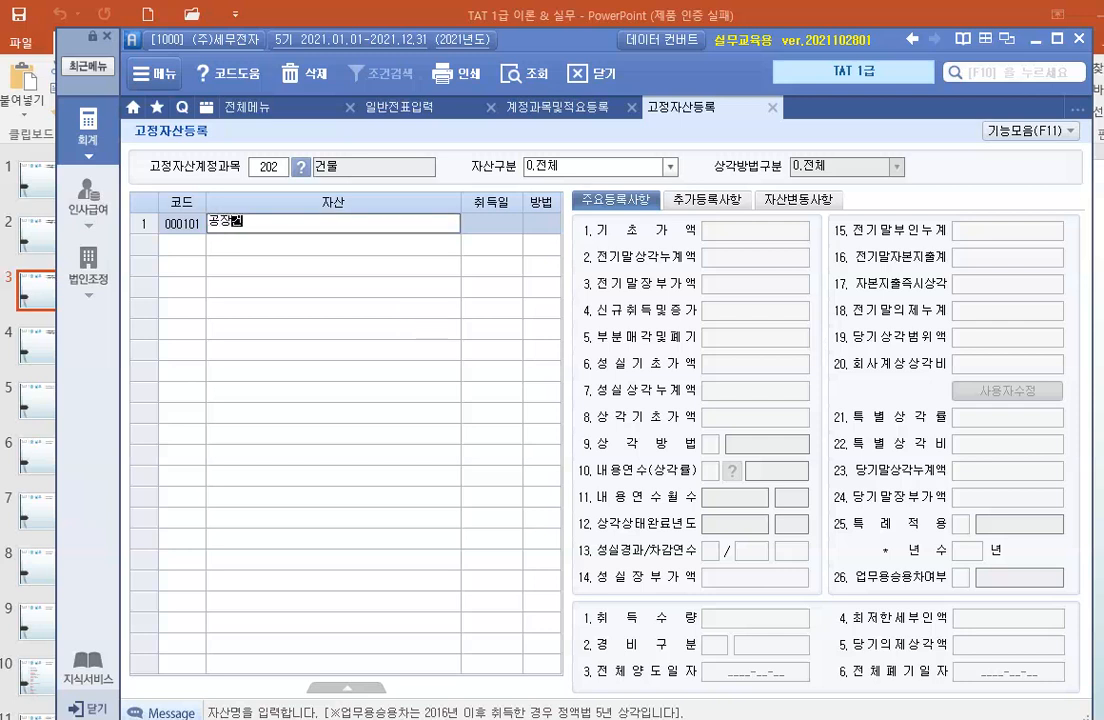
{"action": "type", "text": "물"}
{"action": "key", "text": "Return"}
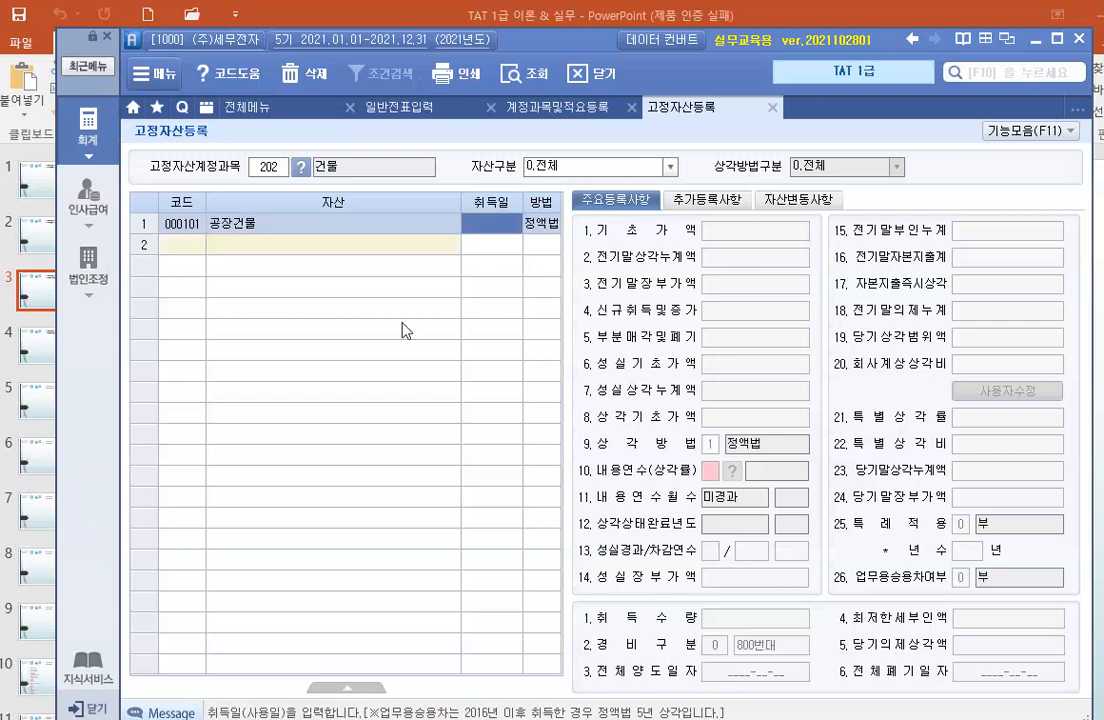
{"action": "type", "text": "2017-"}
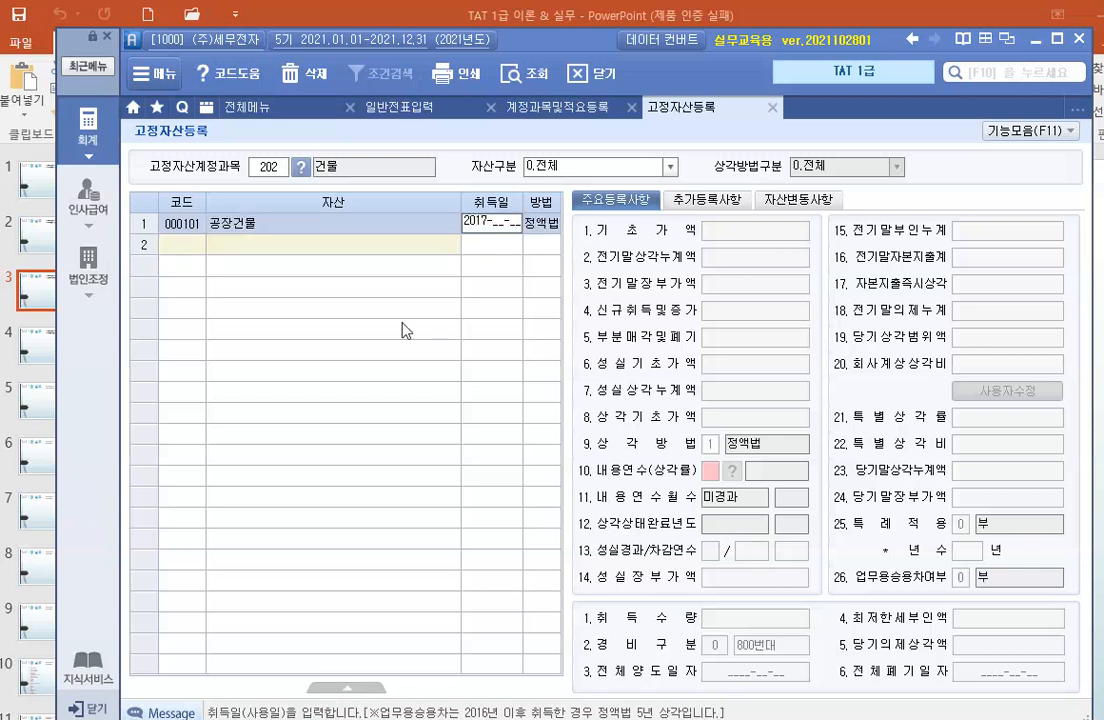
{"action": "type", "text": "02-28"}
{"action": "key", "text": "Return"}
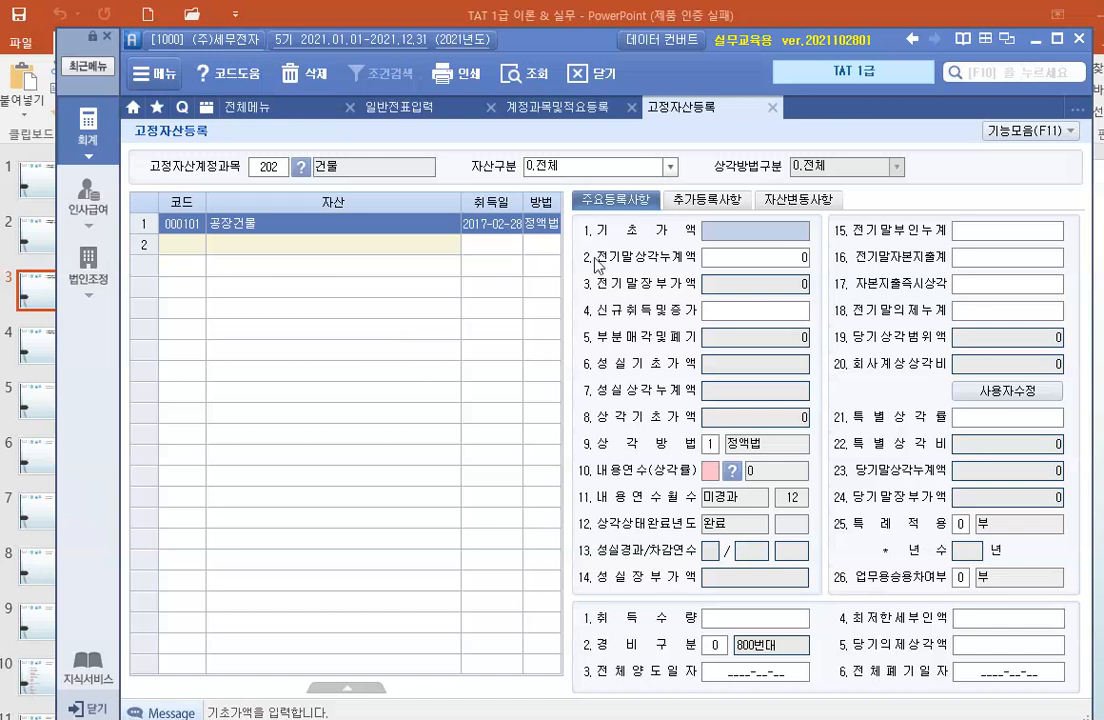
Set the factory building's base value (기초가액) to 89,000,000 and prior accumulated depreciation (전기말상각누계액) to 22,000,000.
{"action": "type", "text": "89000000"}
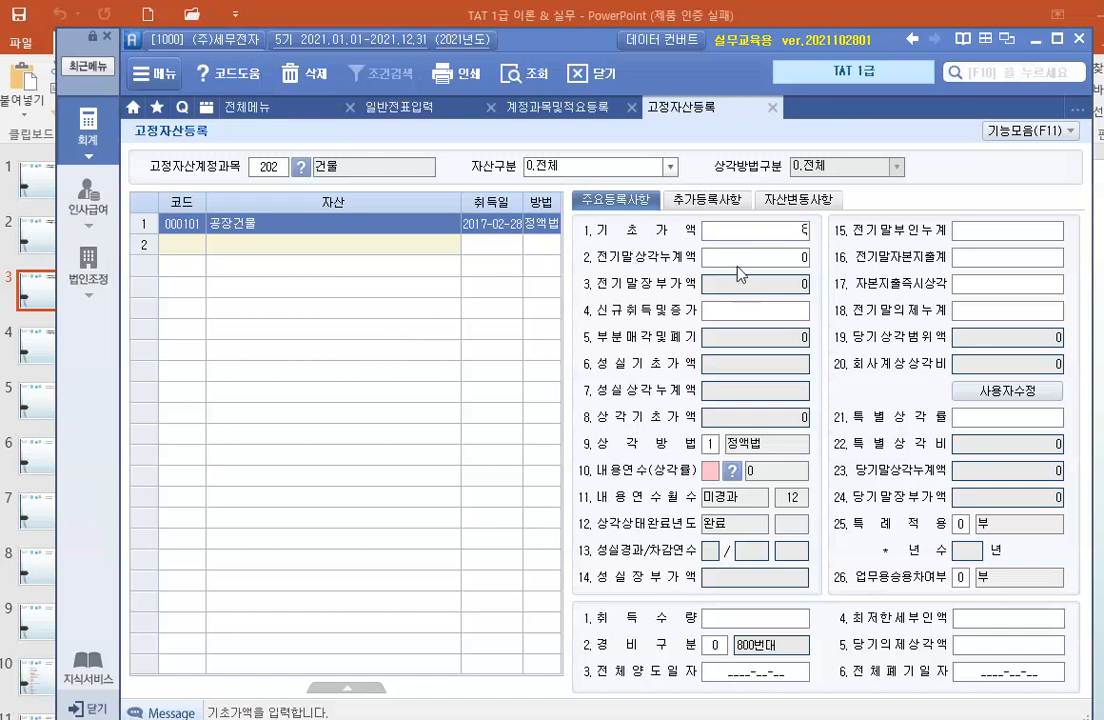
{"action": "key", "text": "Return"}
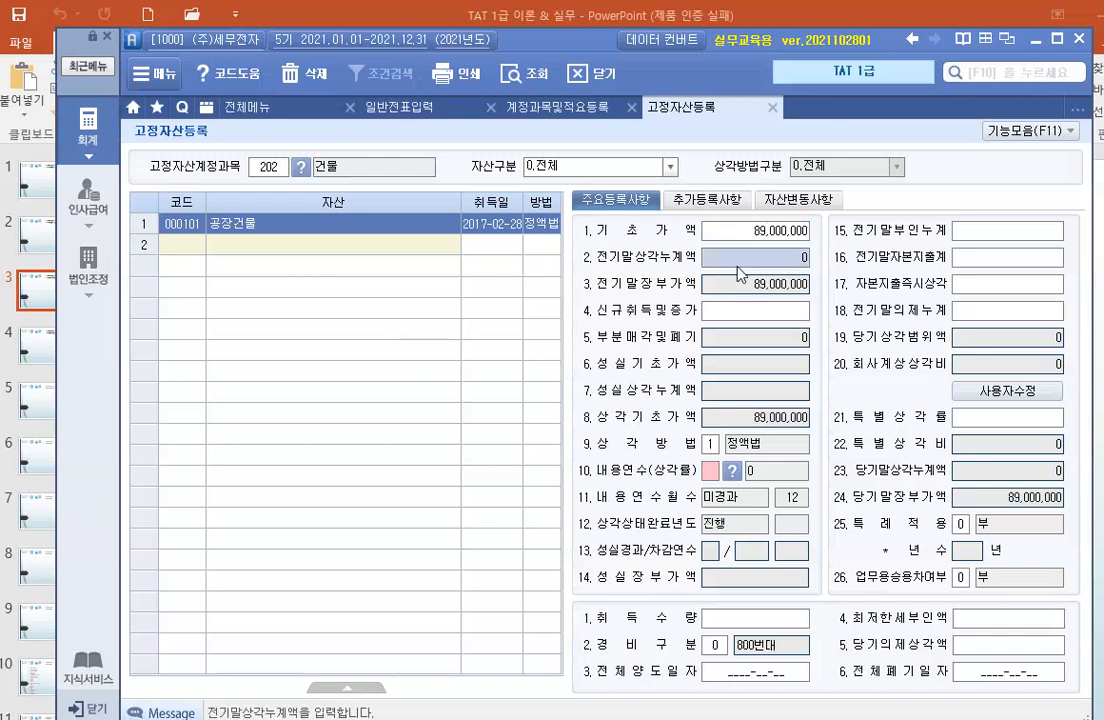
{"action": "type", "text": "22000000"}
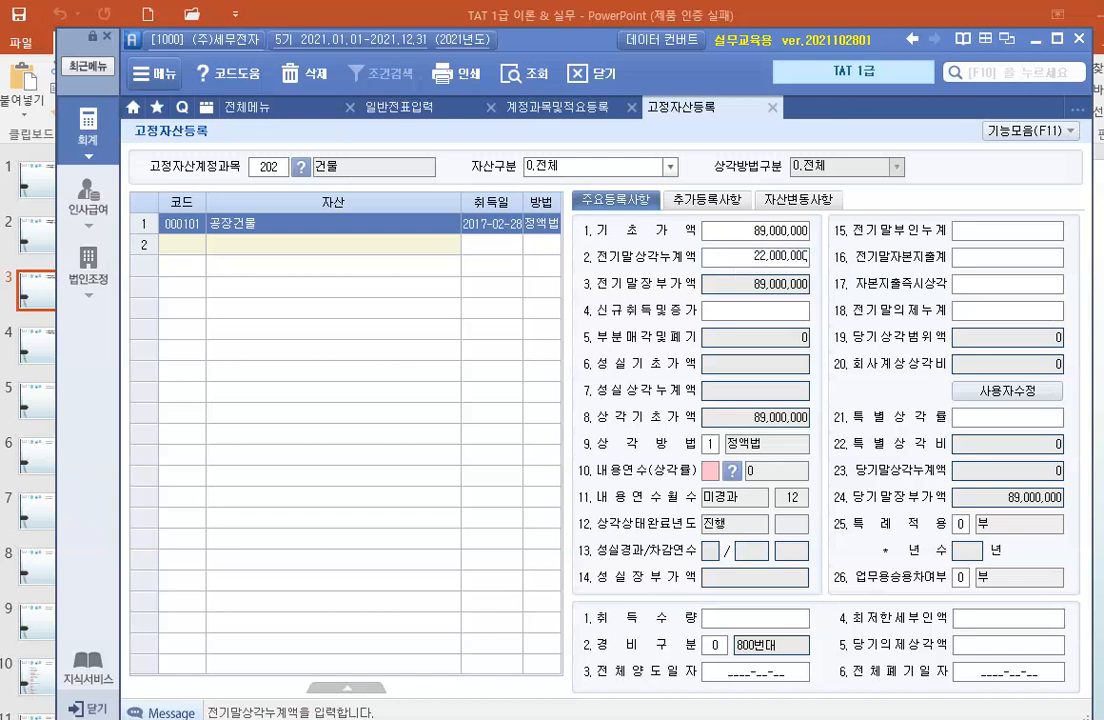
{"action": "key", "text": "Return"}
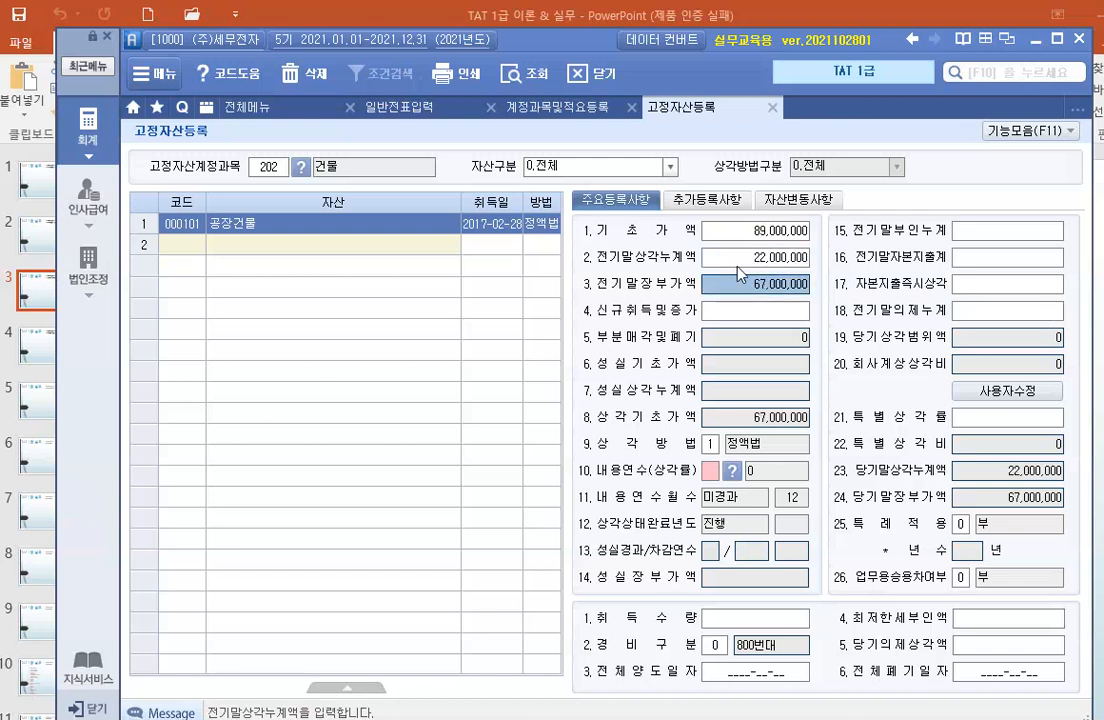
Set the factory building's useful life (내용연수) to 20 years and its expense classification (경비구분) to 1.500번대.
{"action": "left_click", "coordinate": [710, 469]}
{"action": "type", "text": "20"}
{"action": "key", "text": "Return"}
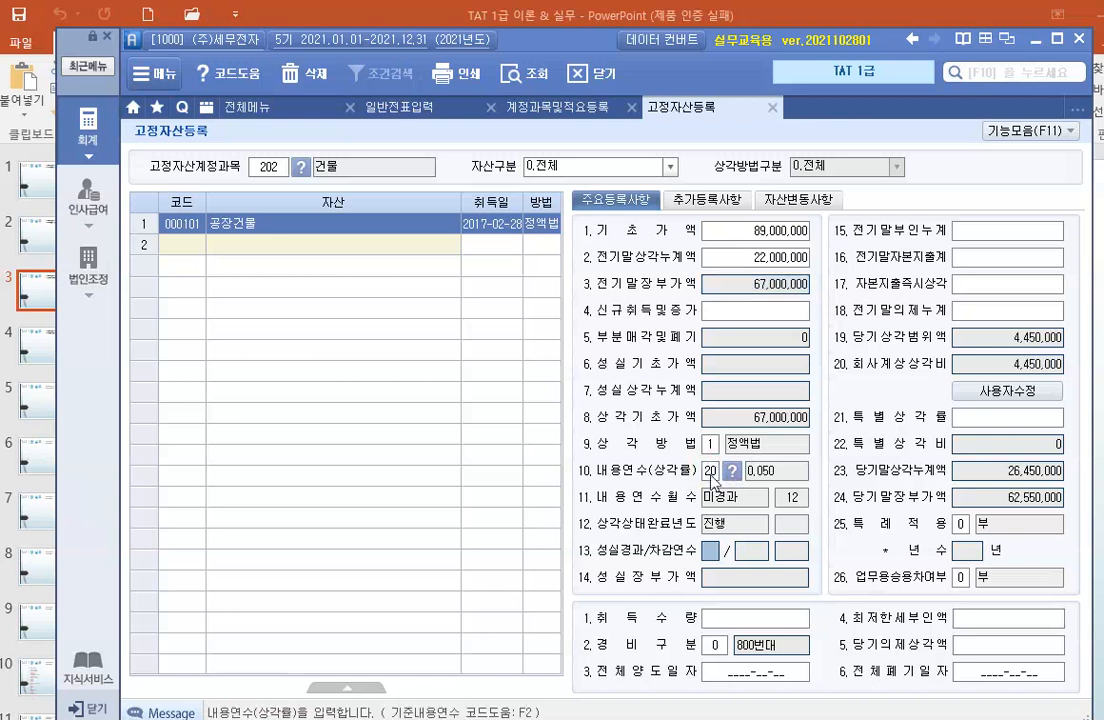
{"action": "key", "text": "Return"}
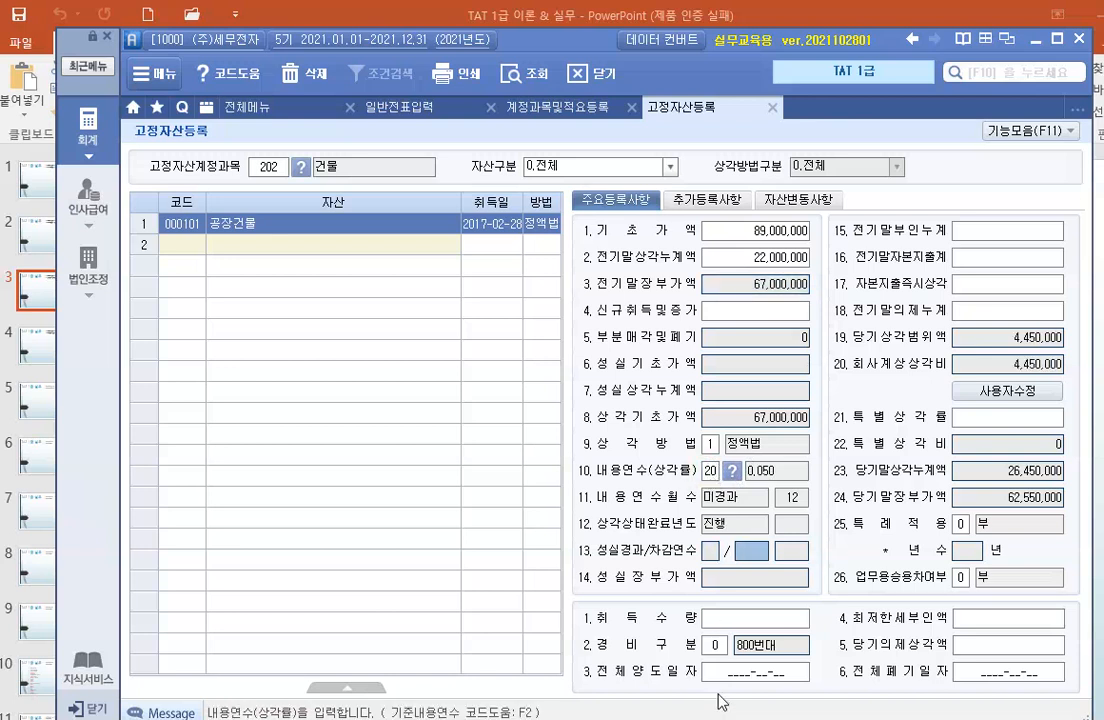
{"action": "left_click", "coordinate": [720, 645]}
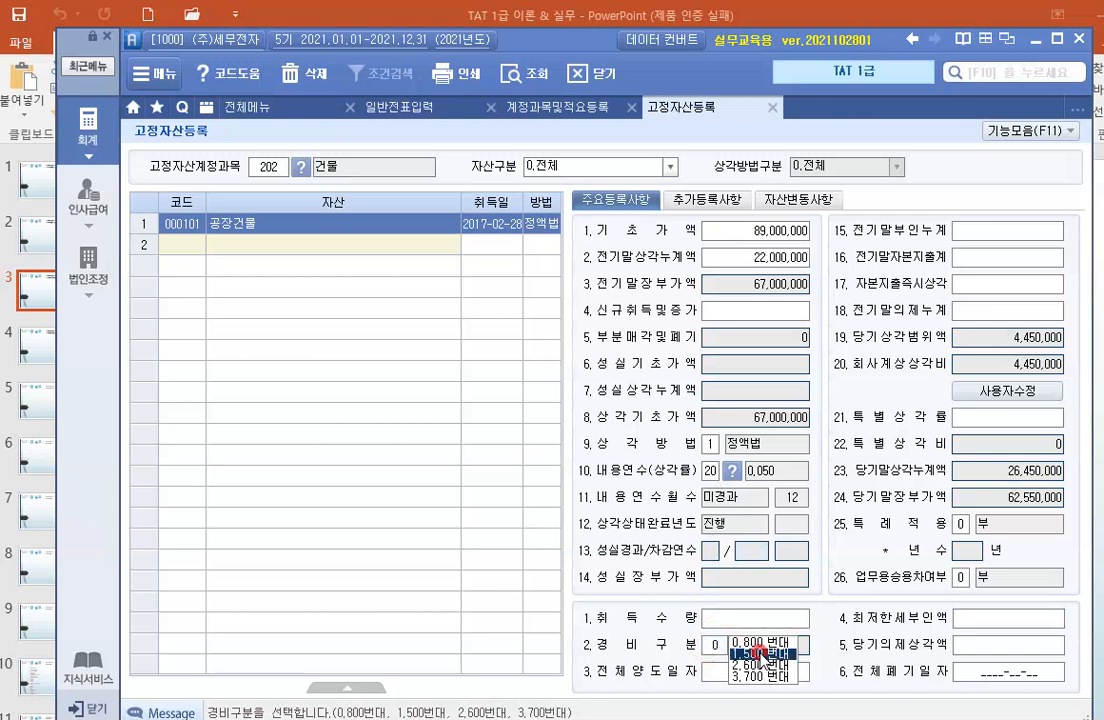
{"action": "left_click", "coordinate": [764, 654]}
{"action": "left_click", "coordinate": [766, 580]}
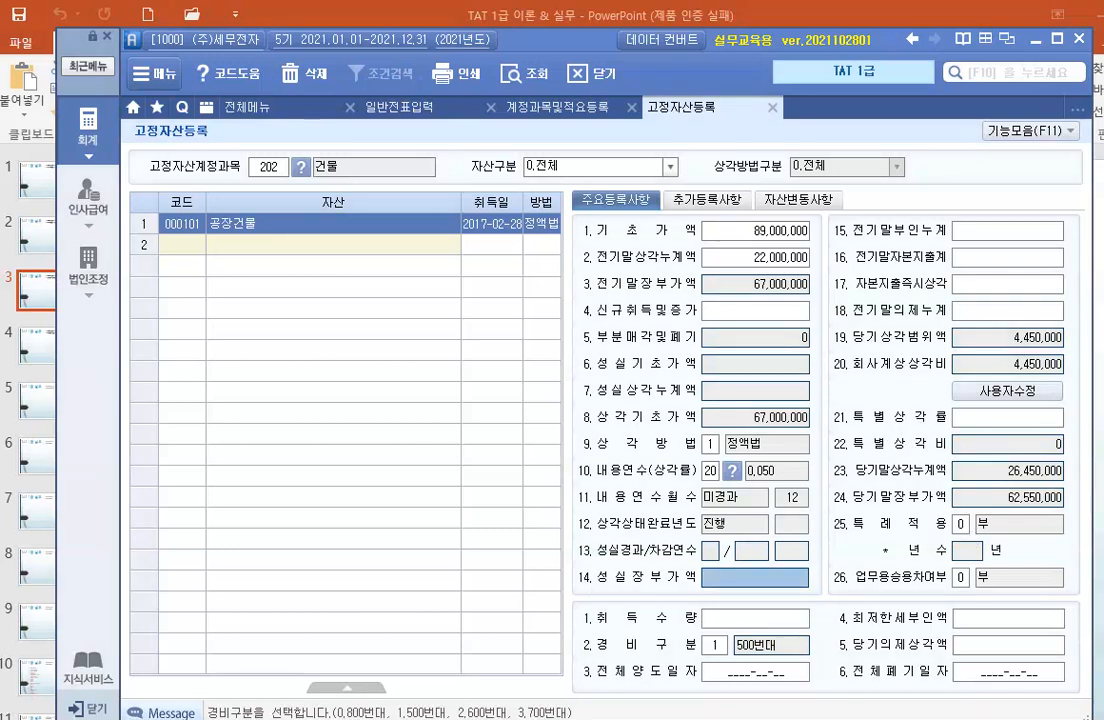
{"action": "mouse_move", "coordinate": [834, 323]}
{"action": "left_mouse_down"}
{"action": "mouse_move", "coordinate": [914, 373]}
{"action": "mouse_move", "coordinate": [900, 366]}
{"action": "mouse_move", "coordinate": [1074, 364]}
{"action": "mouse_move", "coordinate": [1072, 378]}
{"action": "left_mouse_up"}
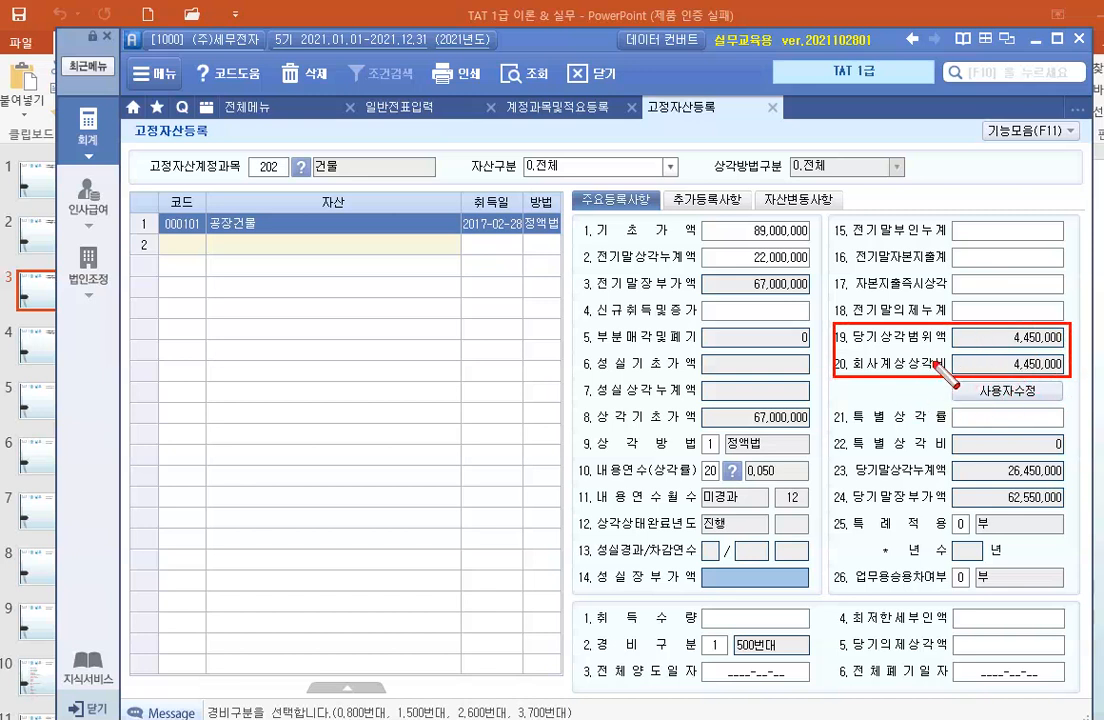
{"action": "mouse_move", "coordinate": [830, 268]}
{"action": "left_mouse_down"}
{"action": "mouse_move", "coordinate": [848, 297]}
{"action": "mouse_move", "coordinate": [1067, 308]}
{"action": "mouse_move", "coordinate": [1078, 292]}
{"action": "left_mouse_up"}
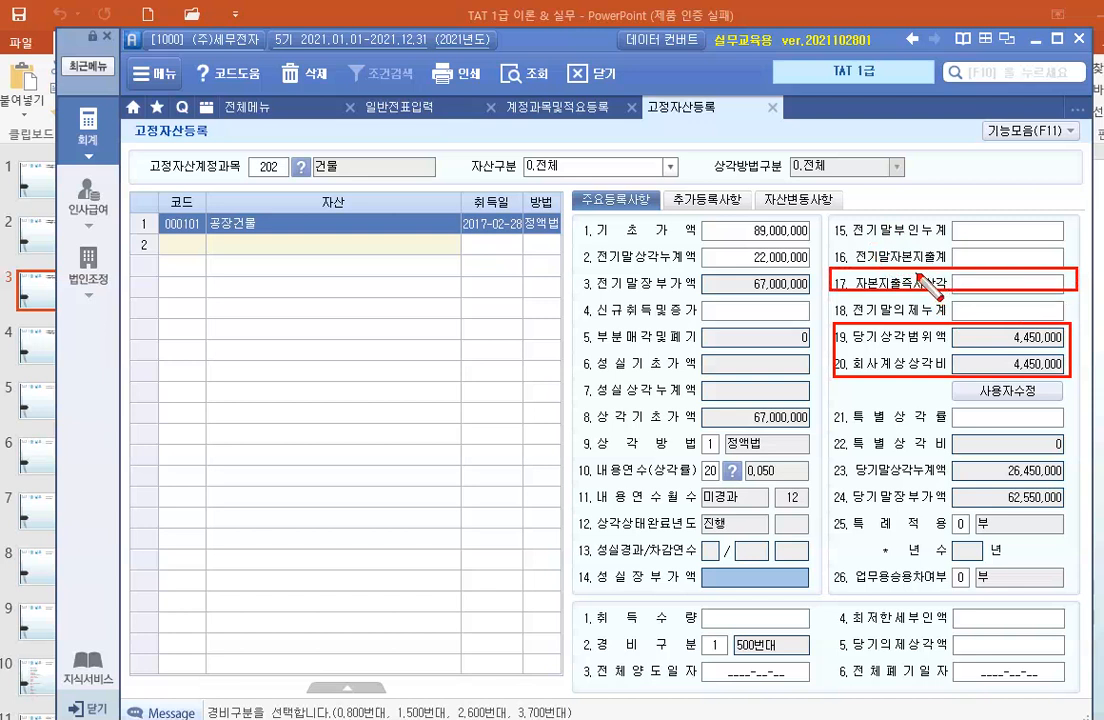
{"action": "left_click_drag", "start_coordinate": [831, 215], "coordinate": [1066, 242]}
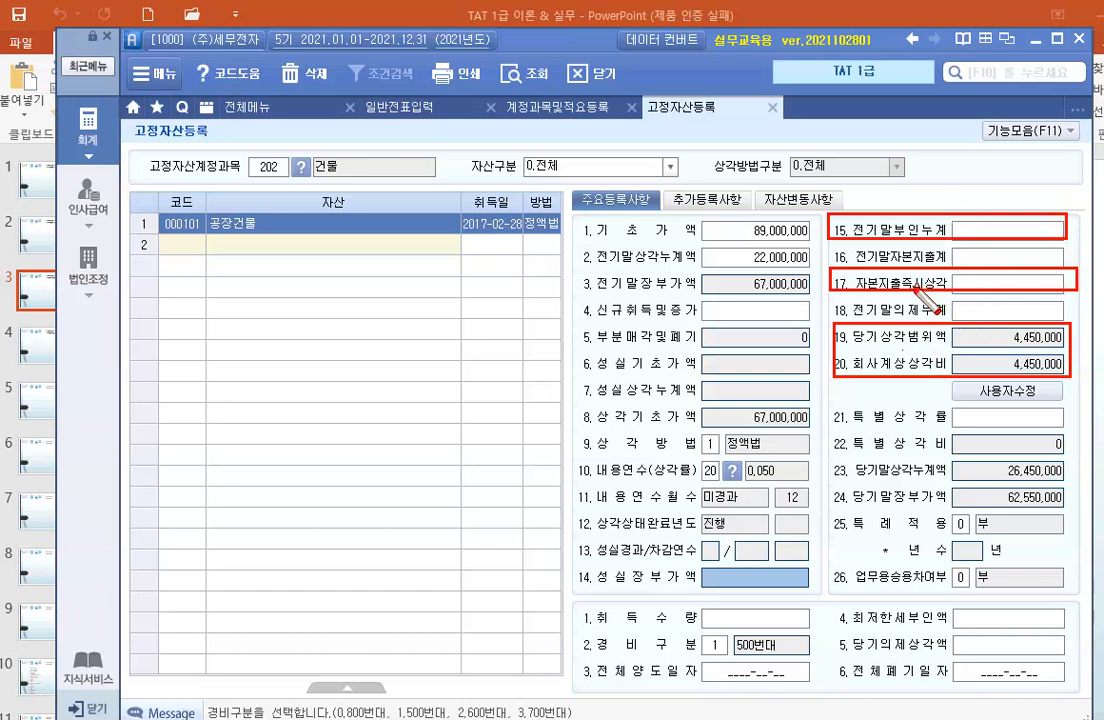
{"action": "key", "text": "Escape"}
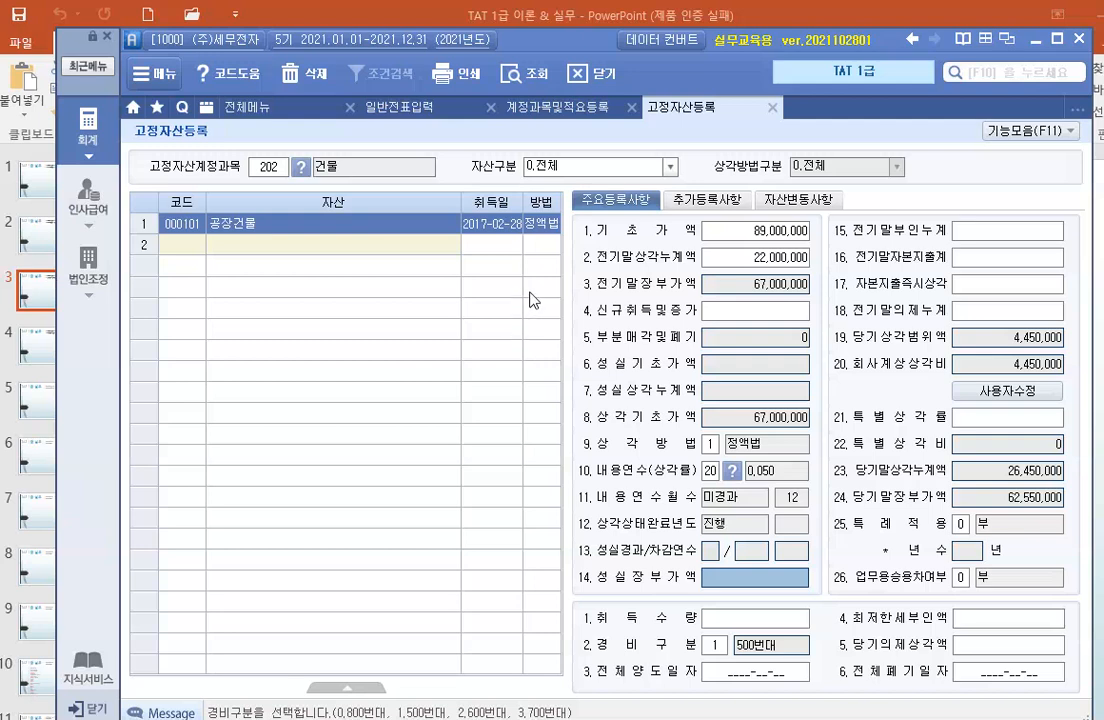
Change the fixed asset account to 206 (기계장치) and load its asset list.
{"action": "left_click", "coordinate": [277, 166]}
{"action": "type", "text": "206"}
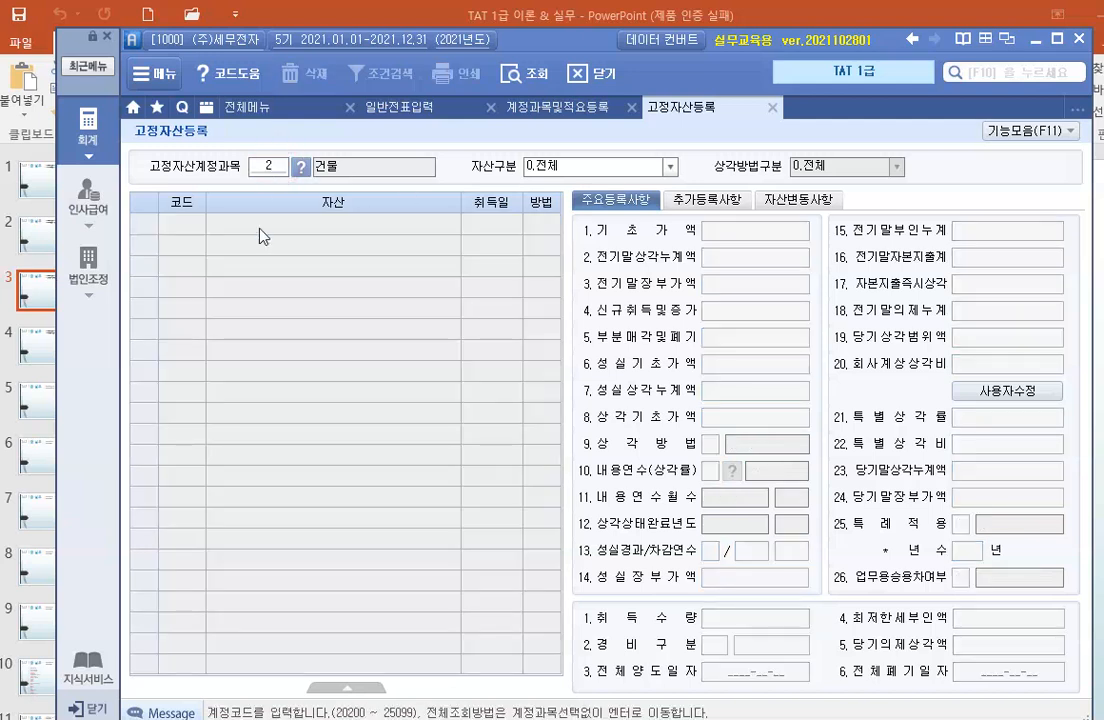
{"action": "key", "text": "Return"}
Add an asset with code 201, name 기계1 and acquisition date 2018-02-01.
{"action": "key", "text": "Return"}
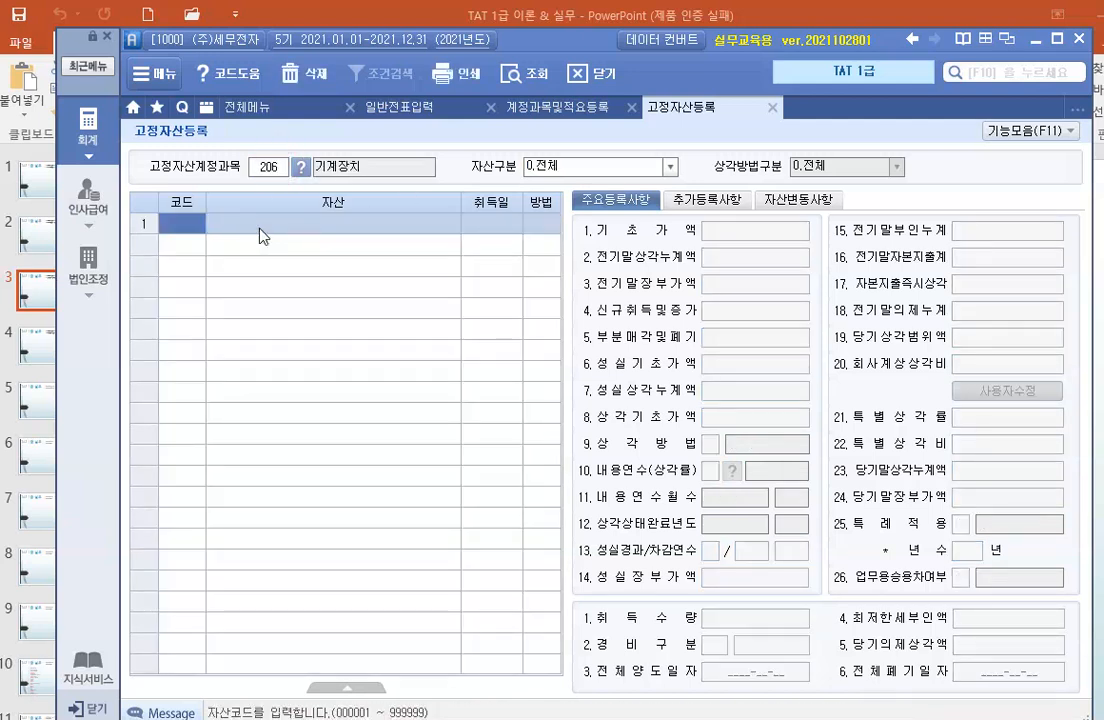
{"action": "type", "text": "201"}
{"action": "key", "text": "Return"}
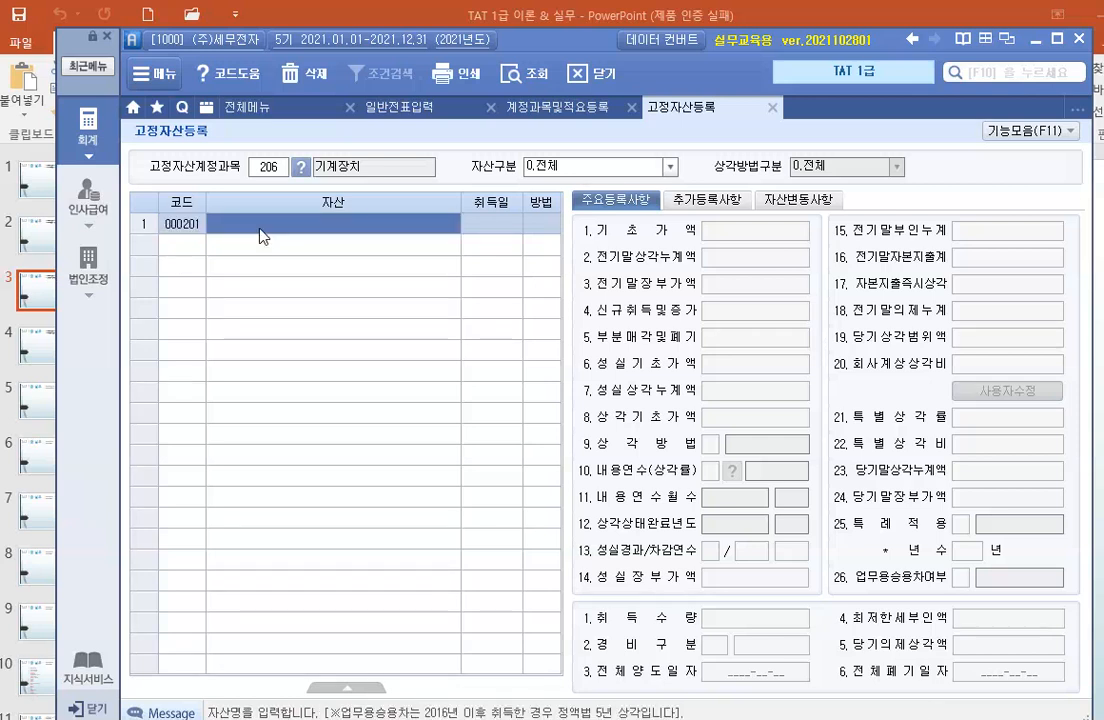
{"action": "type", "text": "긱계1"}
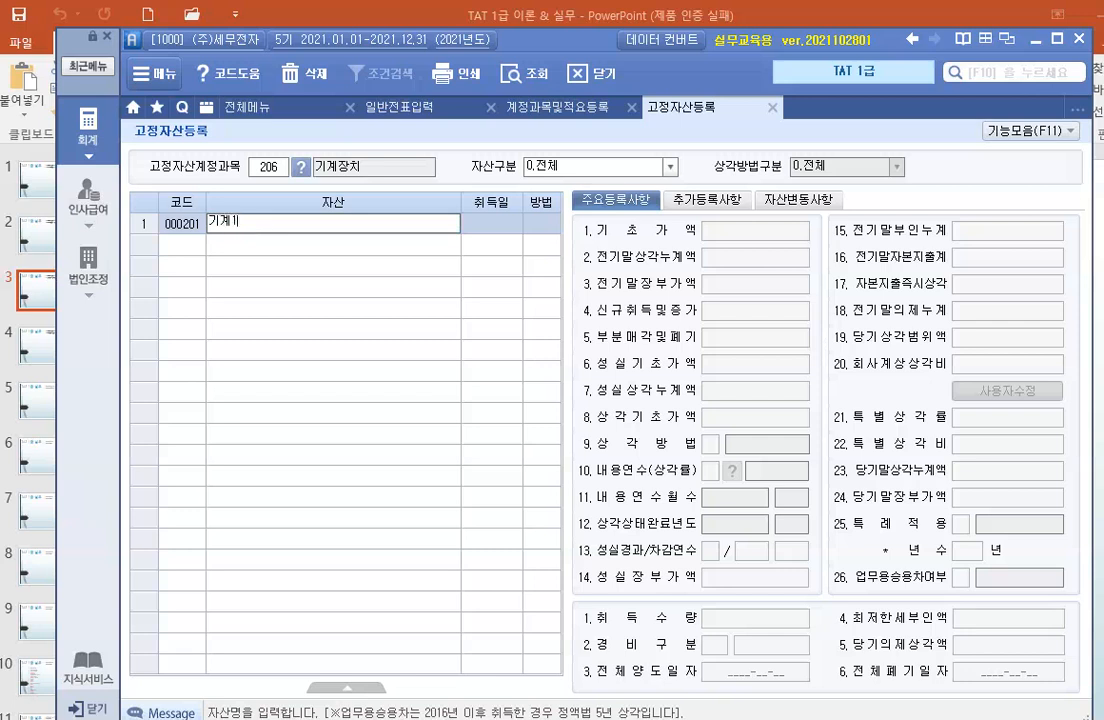
{"action": "key", "text": "Return"}
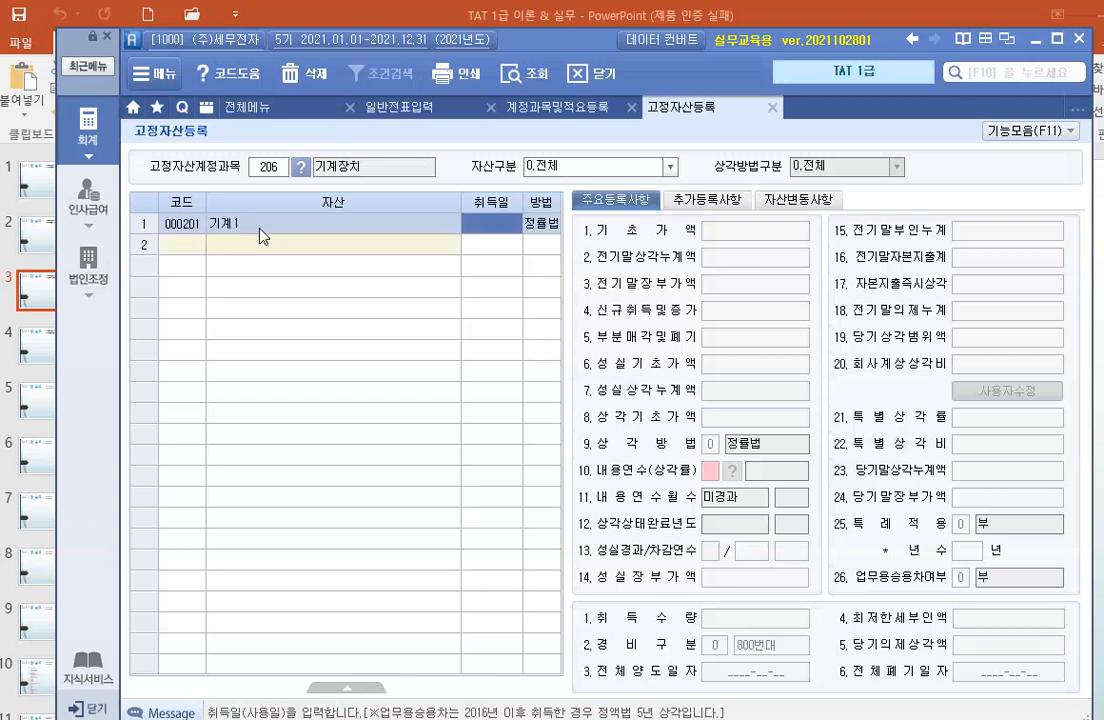
{"action": "type", "text": "2018-"}
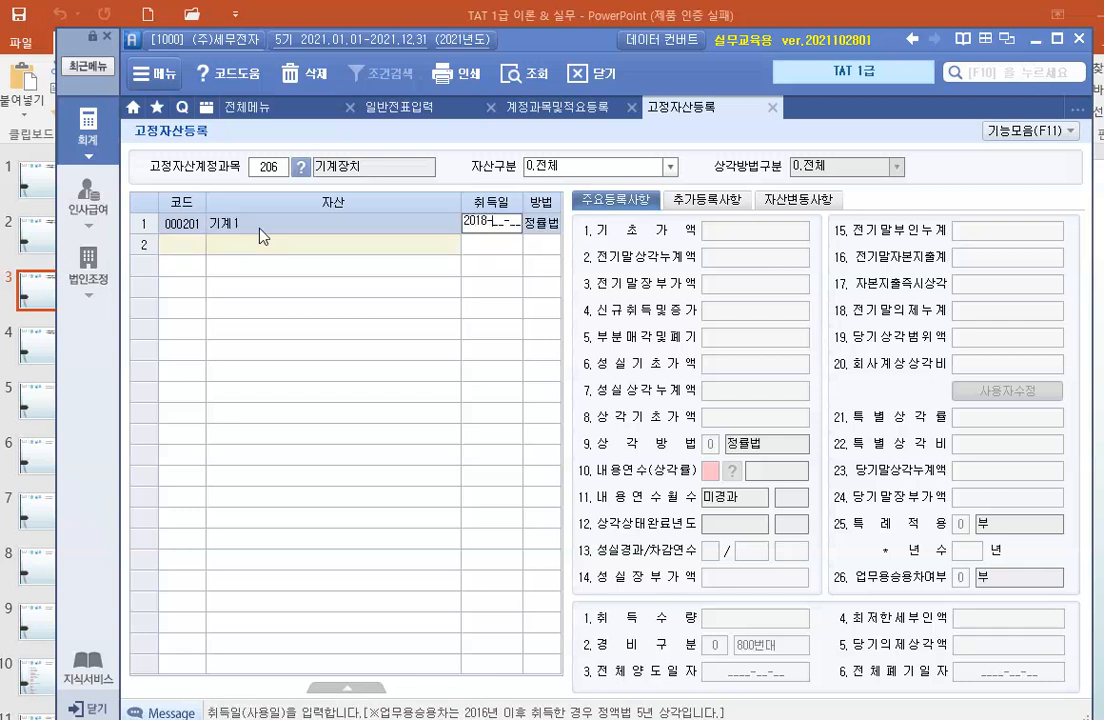
{"action": "type", "text": "02-"}
{"action": "type", "text": "01"}
{"action": "key", "text": "Return"}
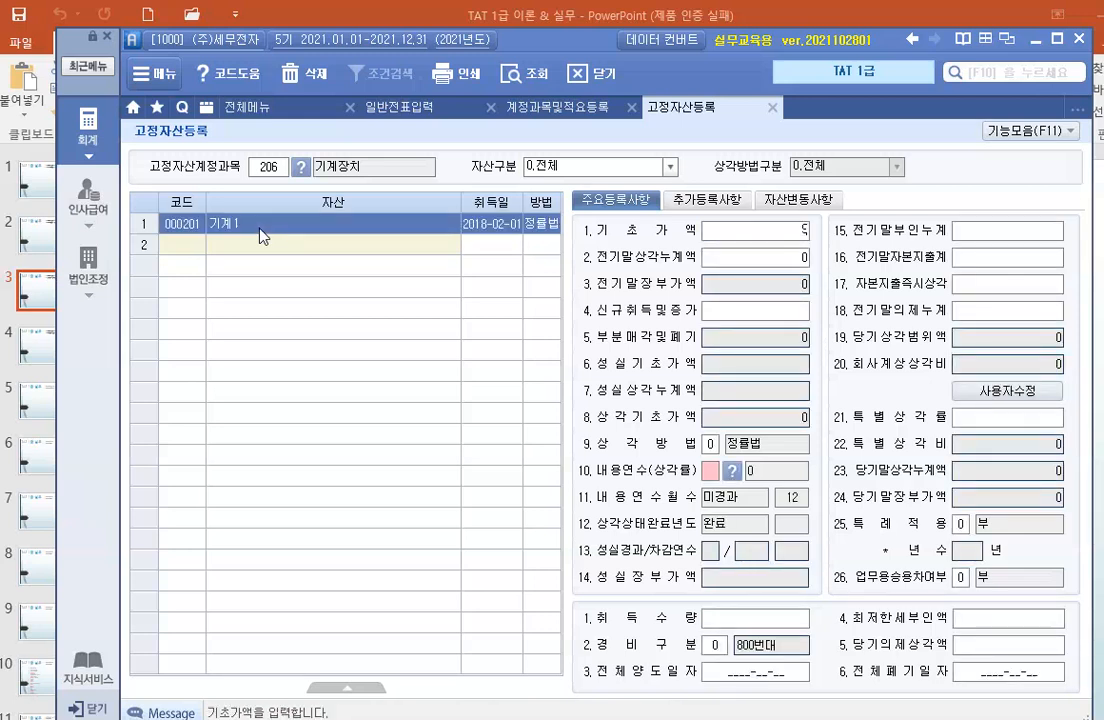
Set 기계1's base value (기초가액) to 98,000,000 and prior accumulated depreciation (전기말상각누계액) to 32,000,000.
{"action": "type", "text": "98000000"}
{"action": "key", "text": "Return"}
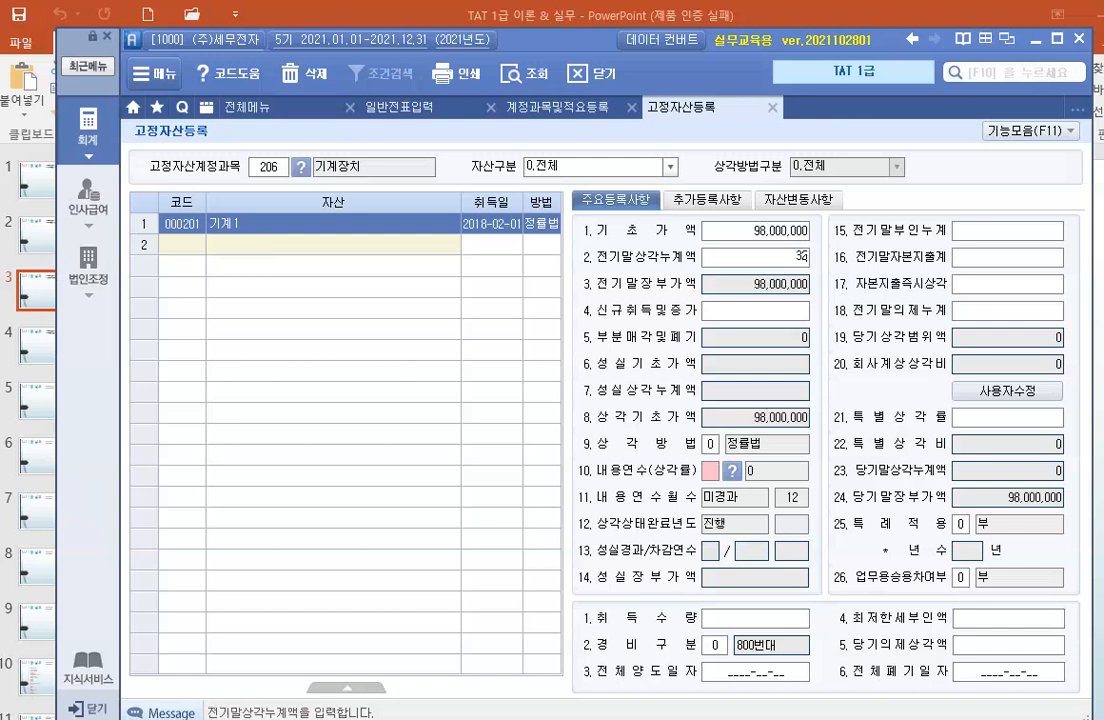
{"action": "type", "text": "32000000"}
{"action": "key", "text": "Return"}
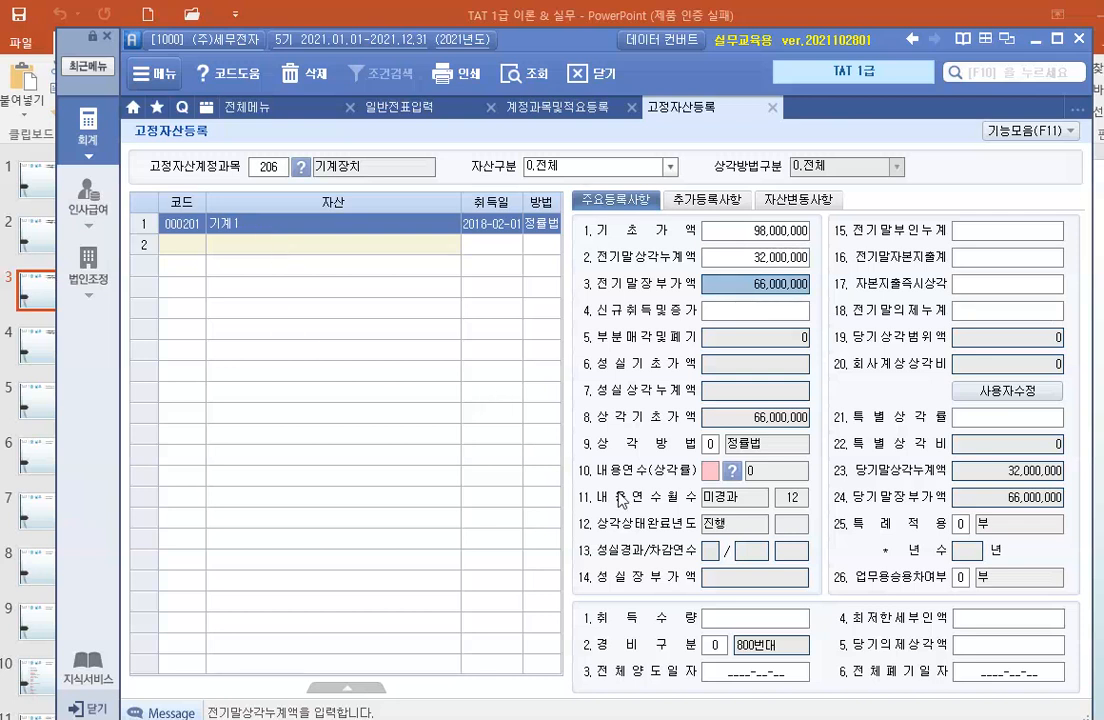
Set 기계1's useful life (내용연수) to 10 years and its expense classification (경비구분) to 1.500번대.
{"action": "left_click", "coordinate": [710, 470]}
{"action": "type", "text": "10"}
{"action": "key", "text": "Return"}
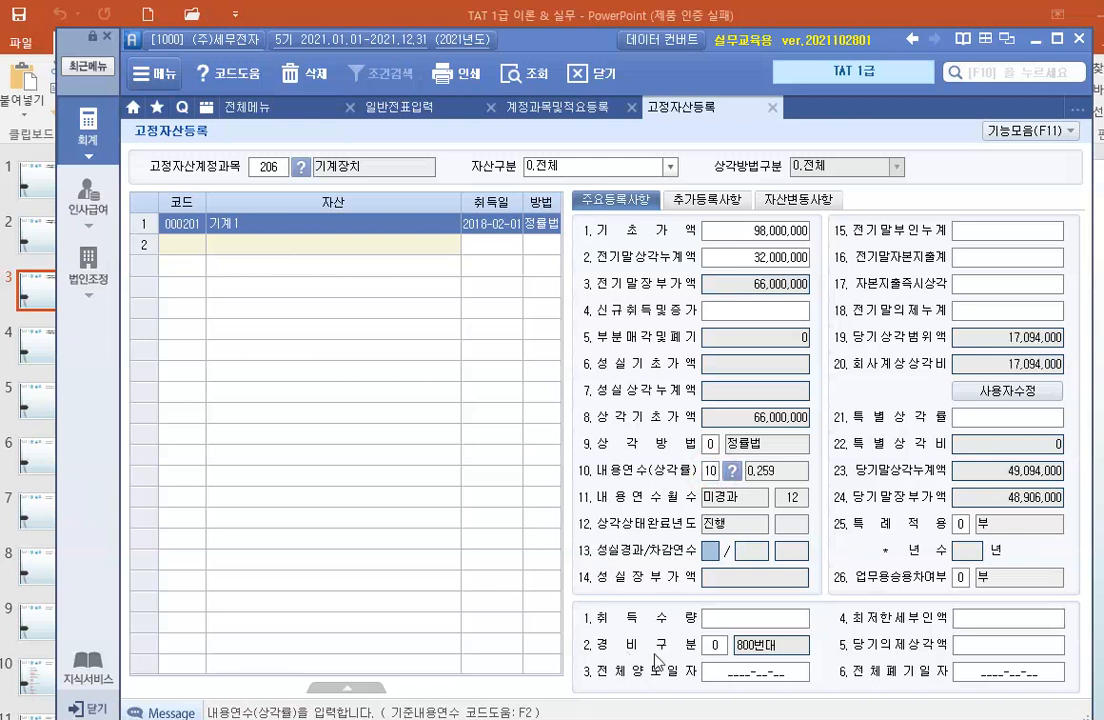
{"action": "left_click", "coordinate": [716, 645]}
{"action": "type", "text": "1"}
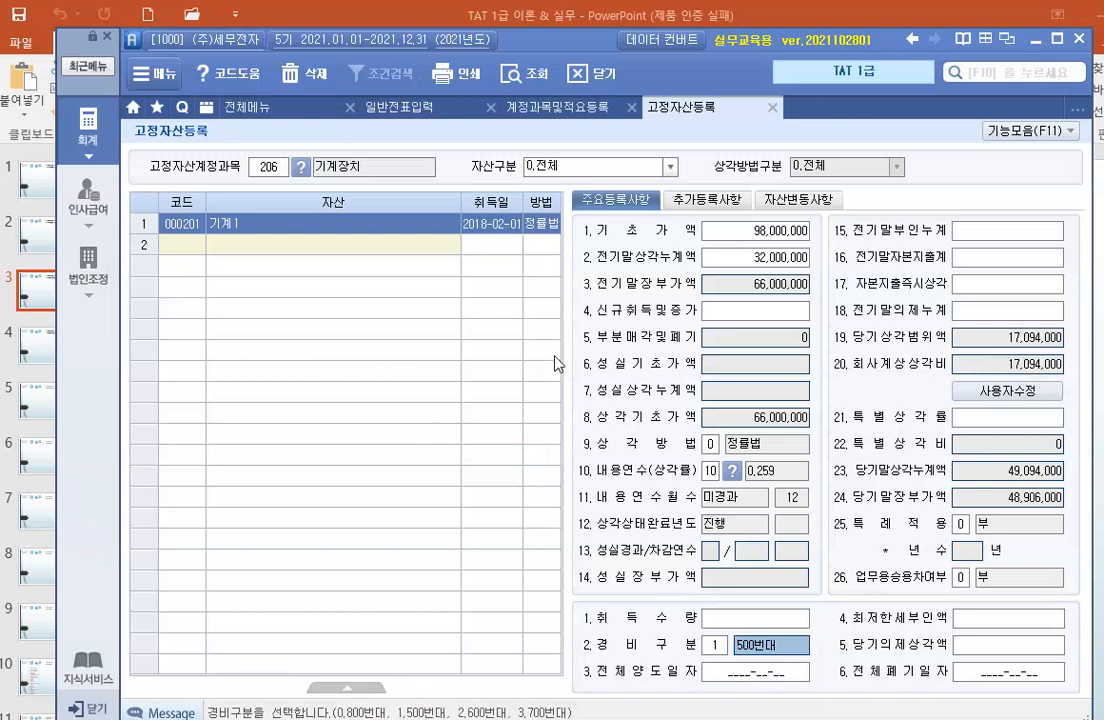
Load the assets of account 208 (차량운반구) and examine the registered details of 차량1.
{"action": "left_click", "coordinate": [268, 168]}
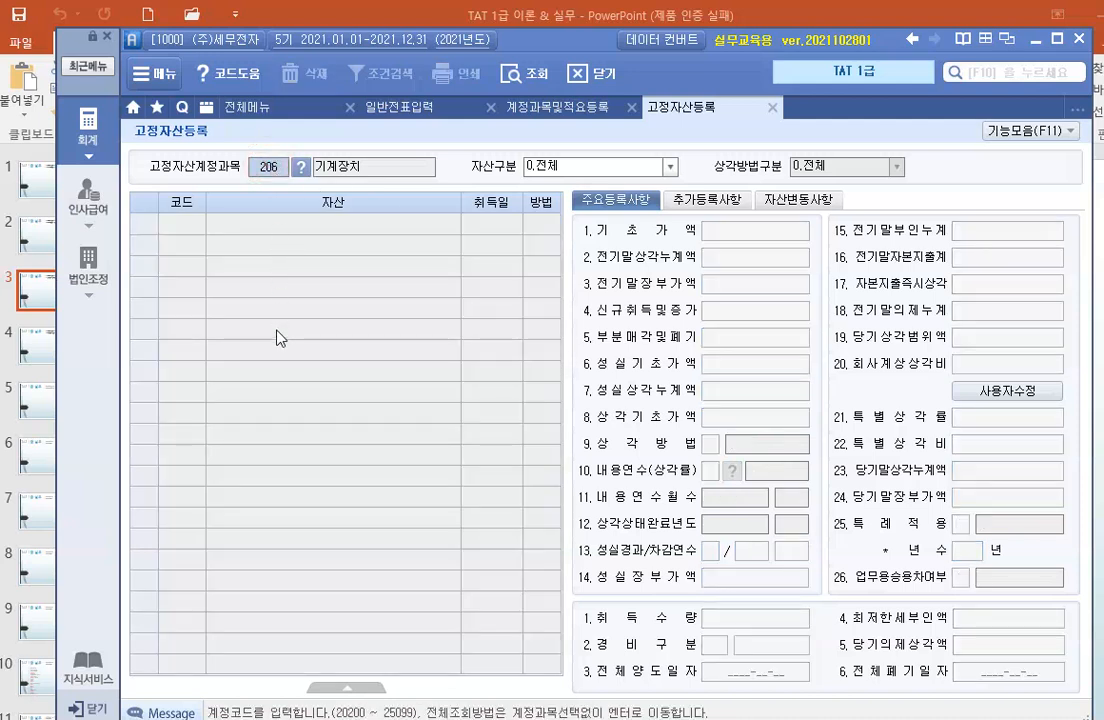
{"action": "type", "text": "208"}
{"action": "key", "text": "Return"}
{"action": "key", "text": "Return"}
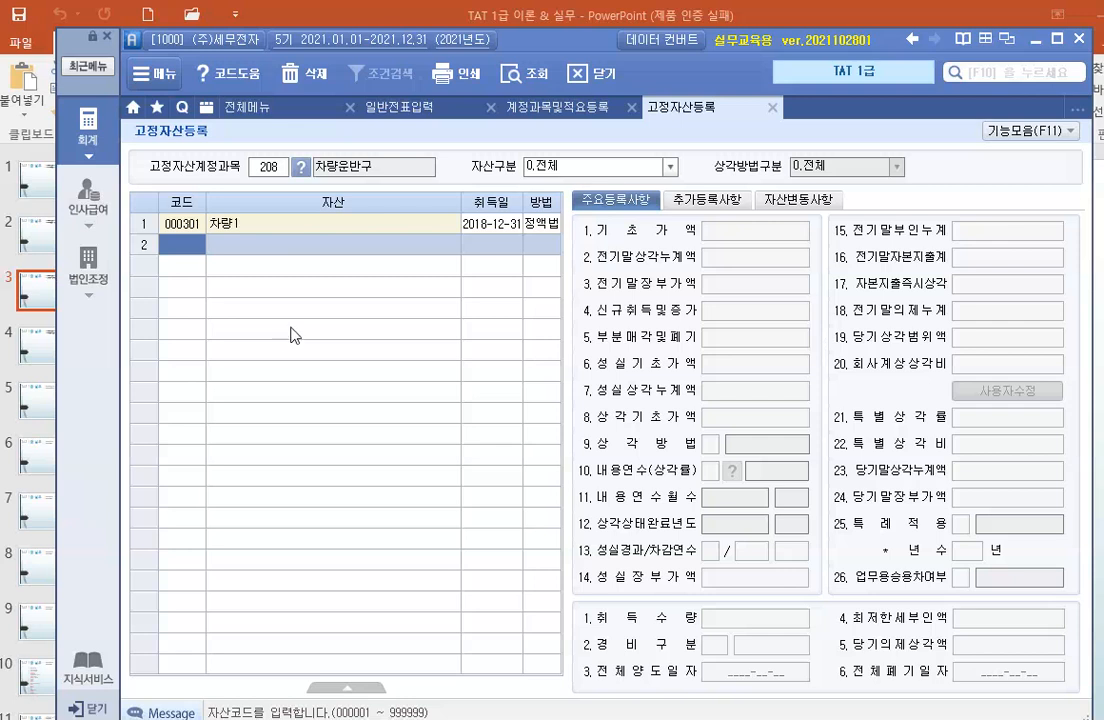
{"action": "left_click", "coordinate": [401, 225]}
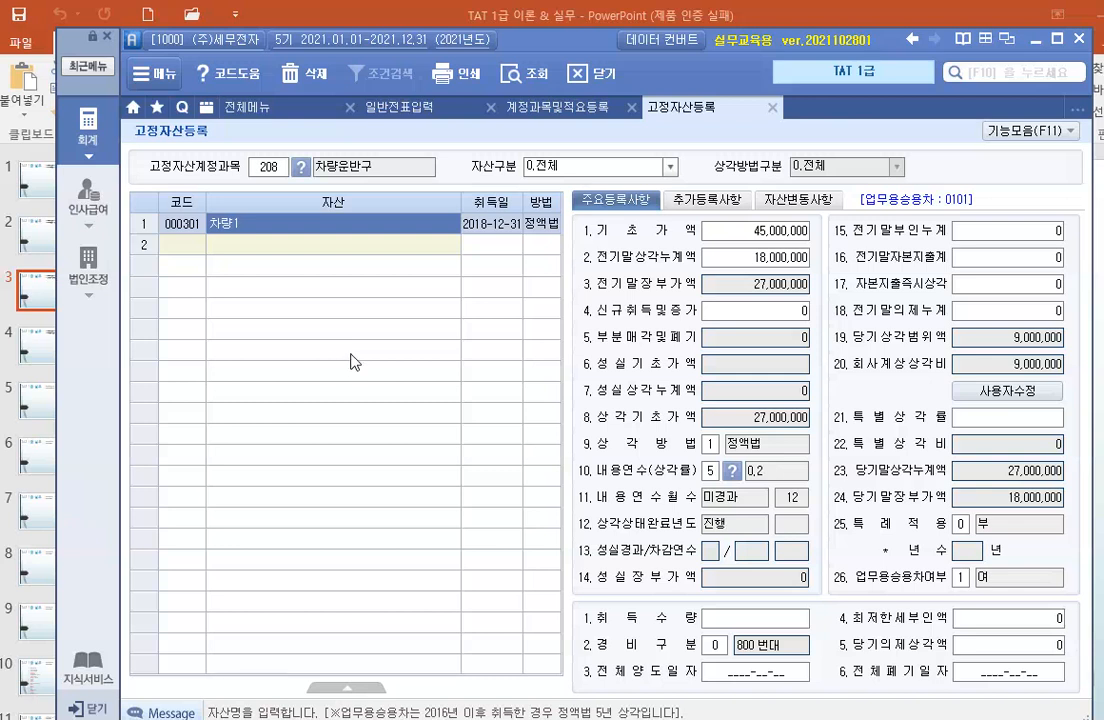
Look up 개발비 in the account code help and load the asset list of account 239 (개발비).
{"action": "left_click", "coordinate": [256, 172]}
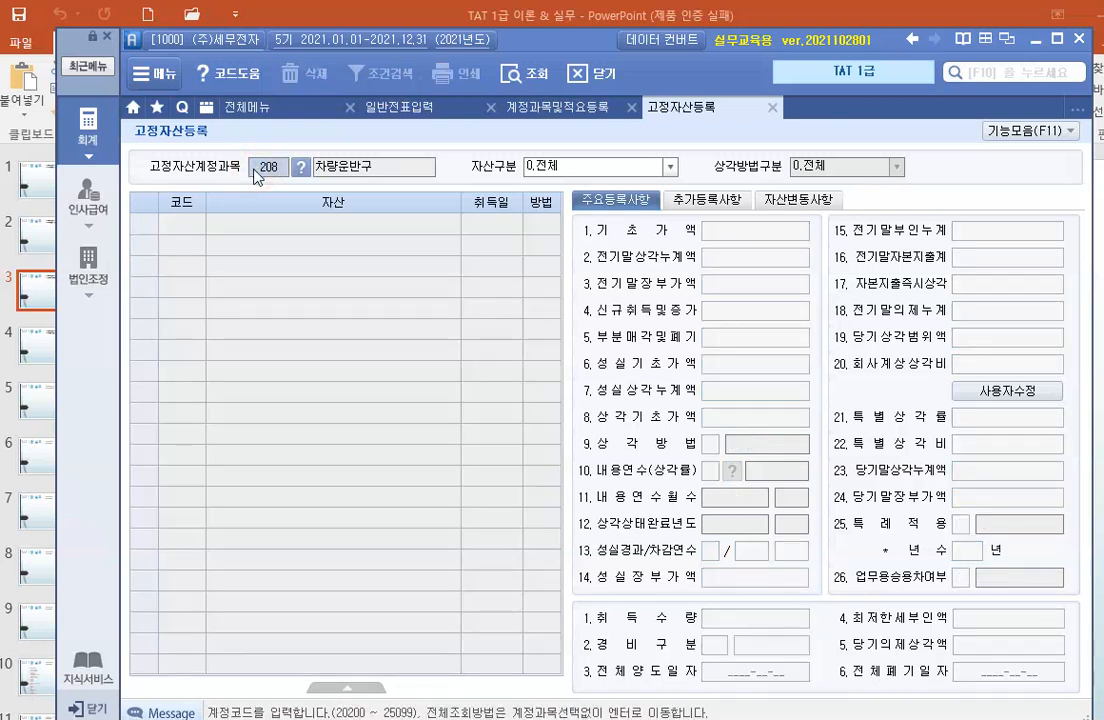
{"action": "key", "text": "F2"}
{"action": "type", "text": "개발비"}
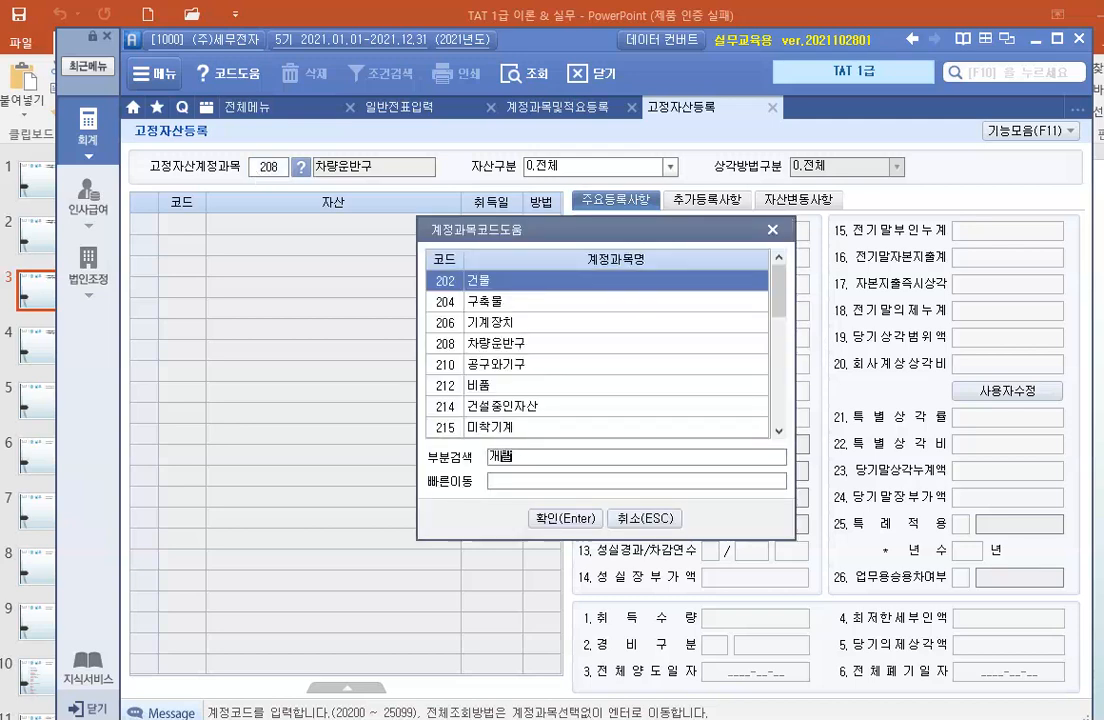
{"action": "key", "text": "Return"}
{"action": "key", "text": "Return"}
{"action": "key", "text": "Return"}
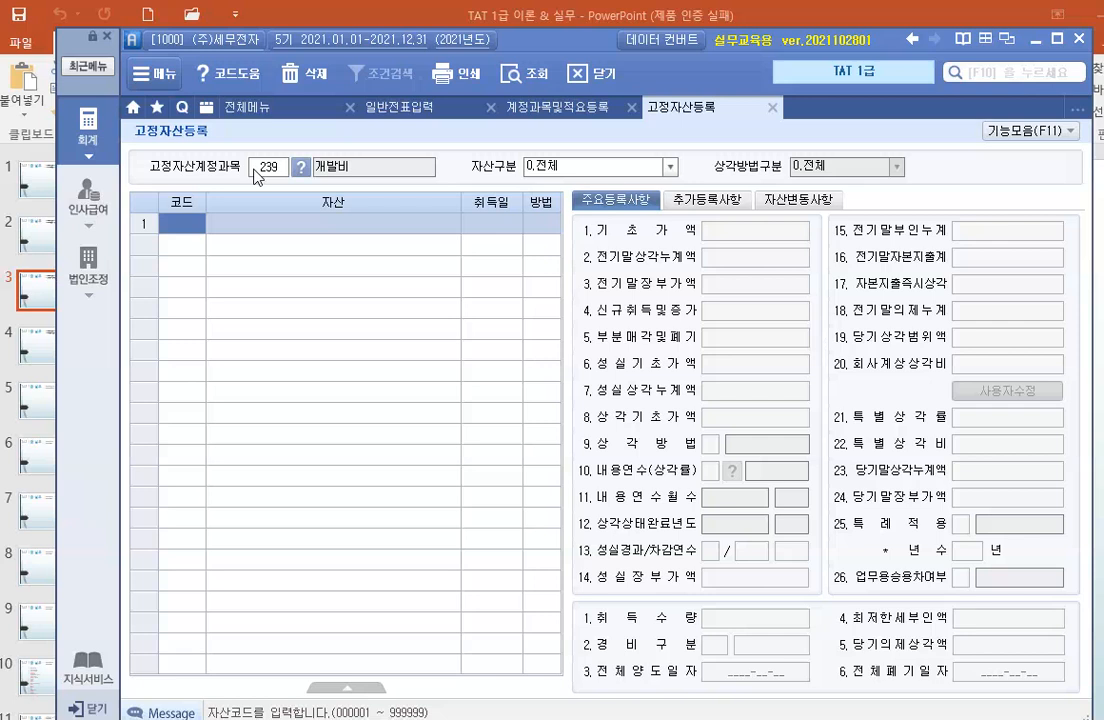
Add an asset with code 501, name 개발비 and acquisition date 2020-01-06.
{"action": "type", "text": "501"}
{"action": "key", "text": "Return"}
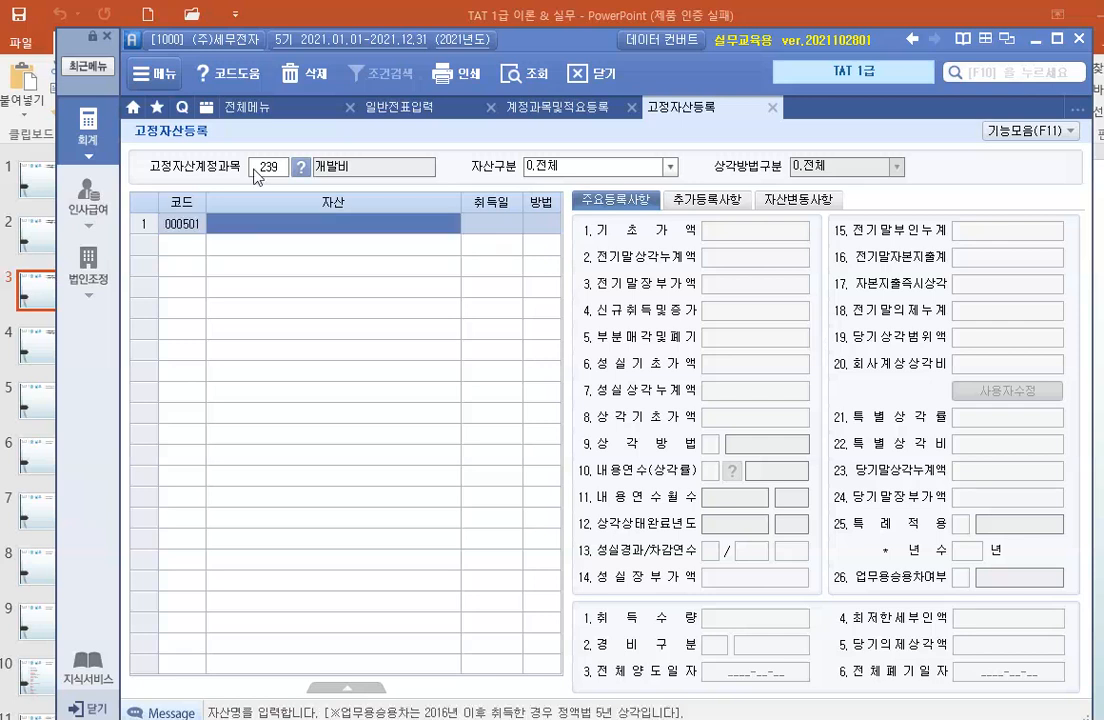
{"action": "type", "text": "개발비"}
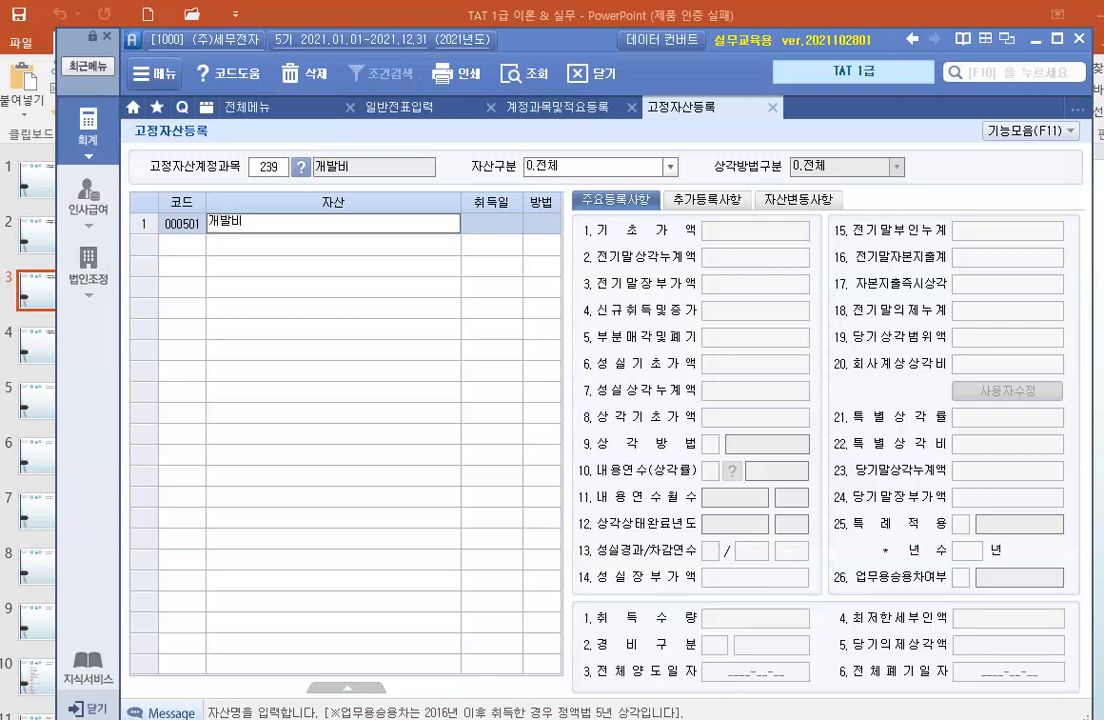
{"action": "key", "text": "Return"}
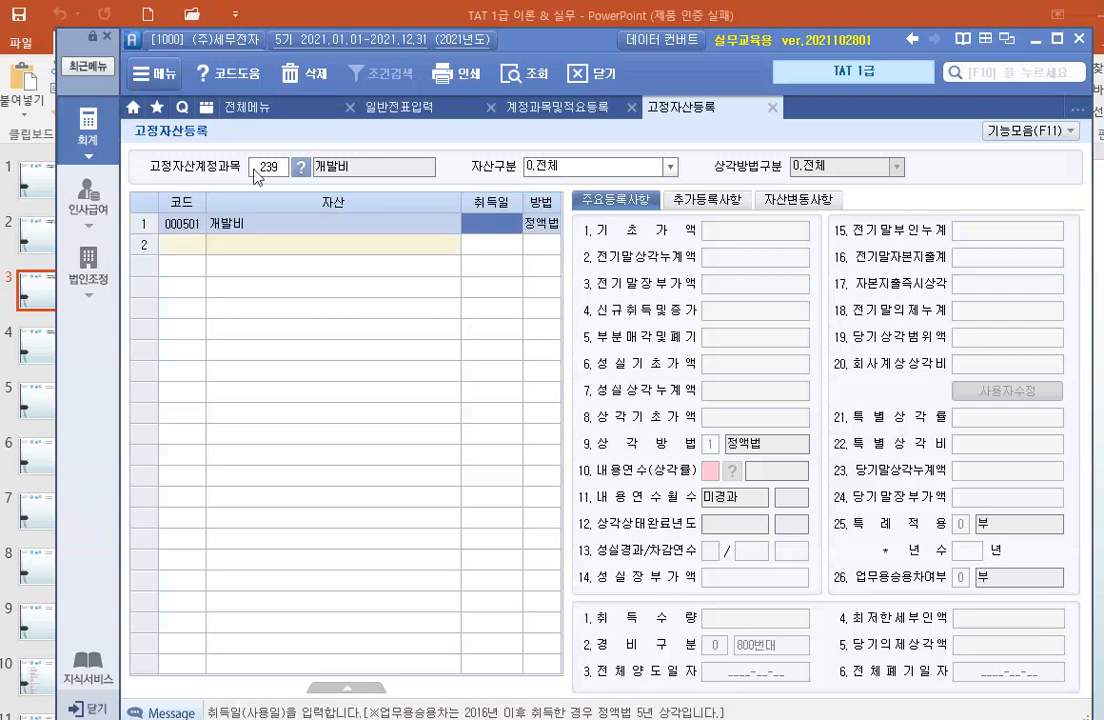
{"action": "type", "text": "2020-"}
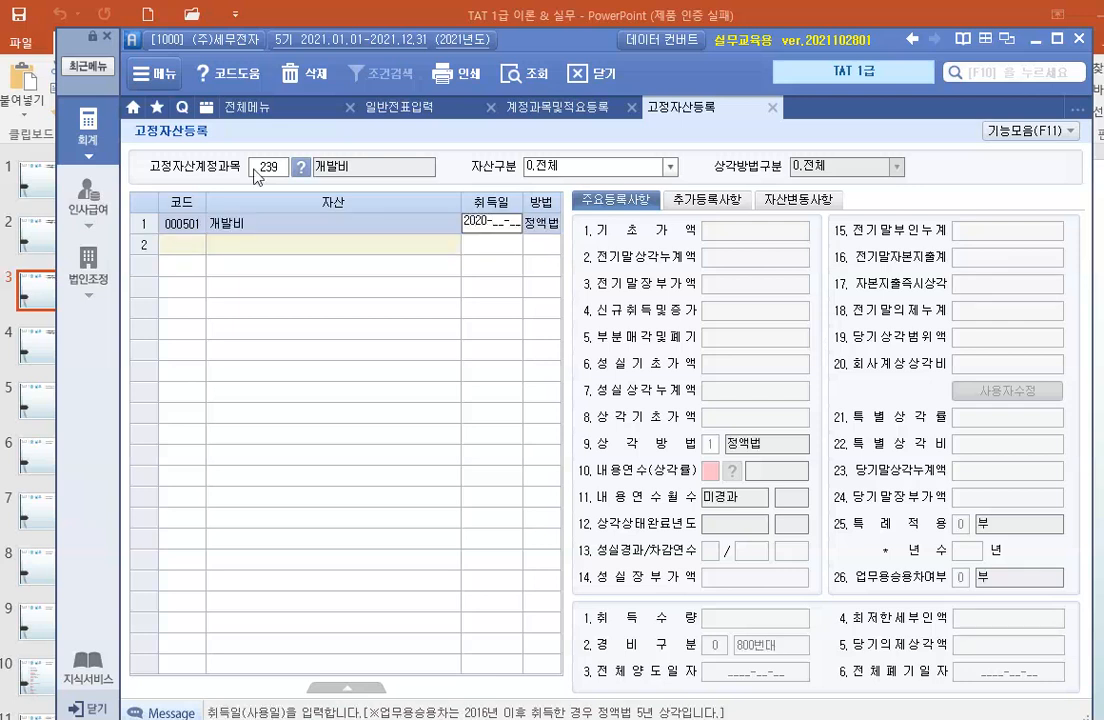
{"action": "type", "text": "01-06"}
{"action": "key", "text": "Return"}
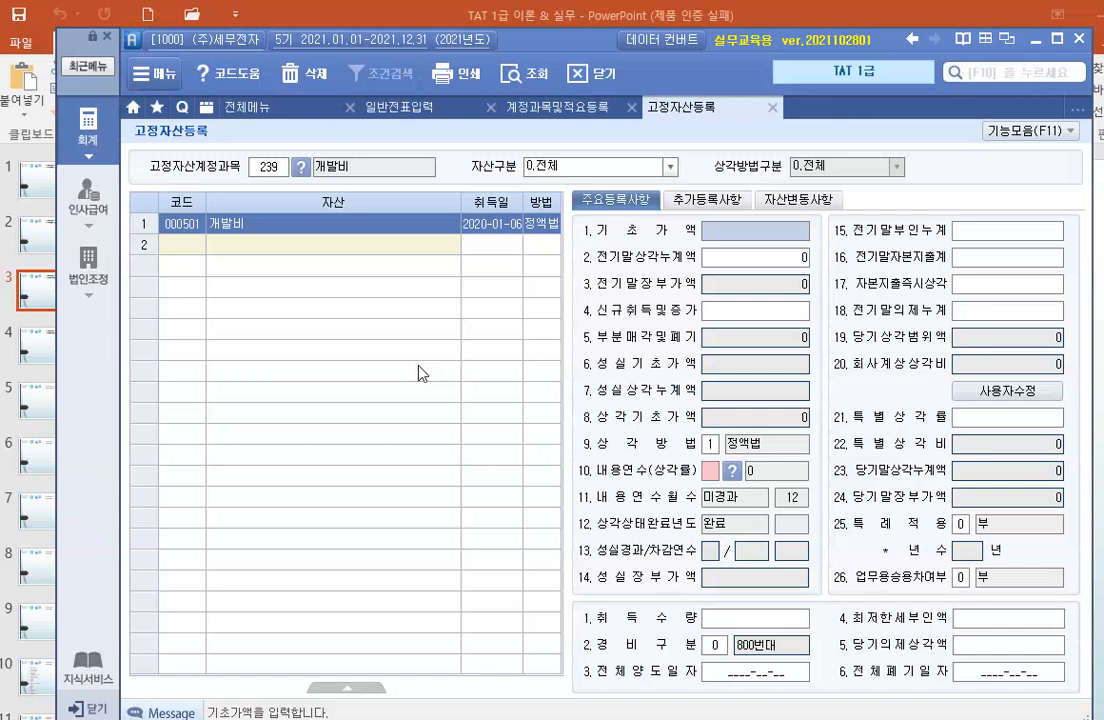
Set the 개발비 asset's base value (기초가액) to 2,400,000 and prior accumulated depreciation (전기말상각누계액) to 600,000.
{"action": "type", "text": "2,400"}
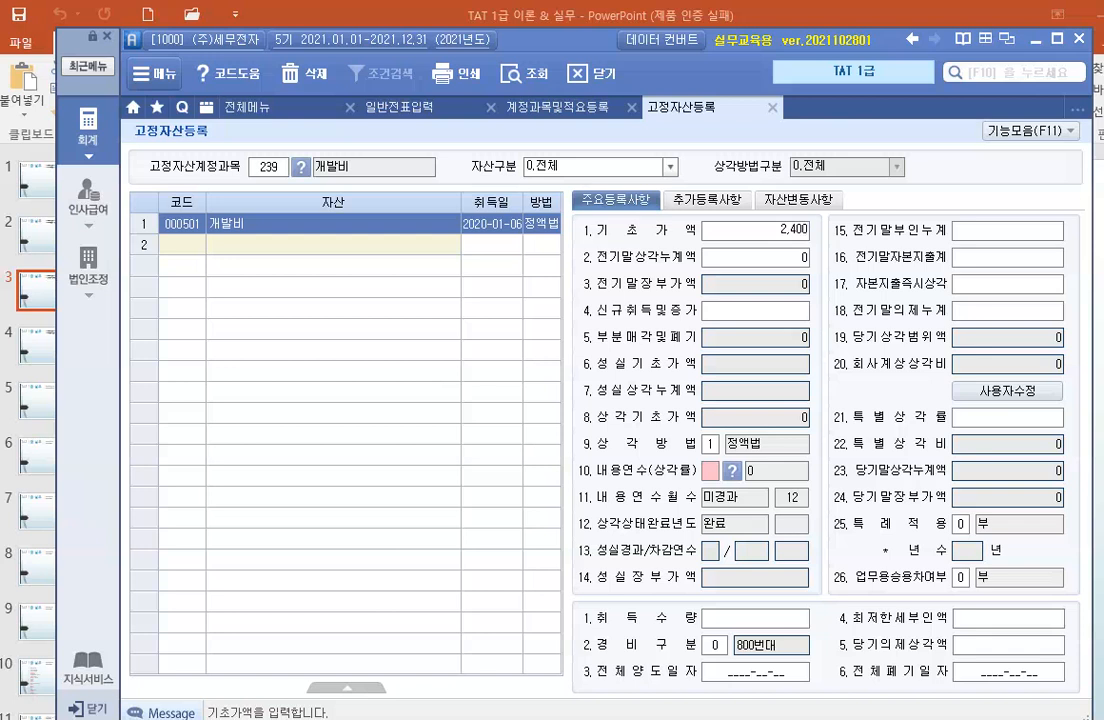
{"action": "type", "text": ",000"}
{"action": "key", "text": "Return"}
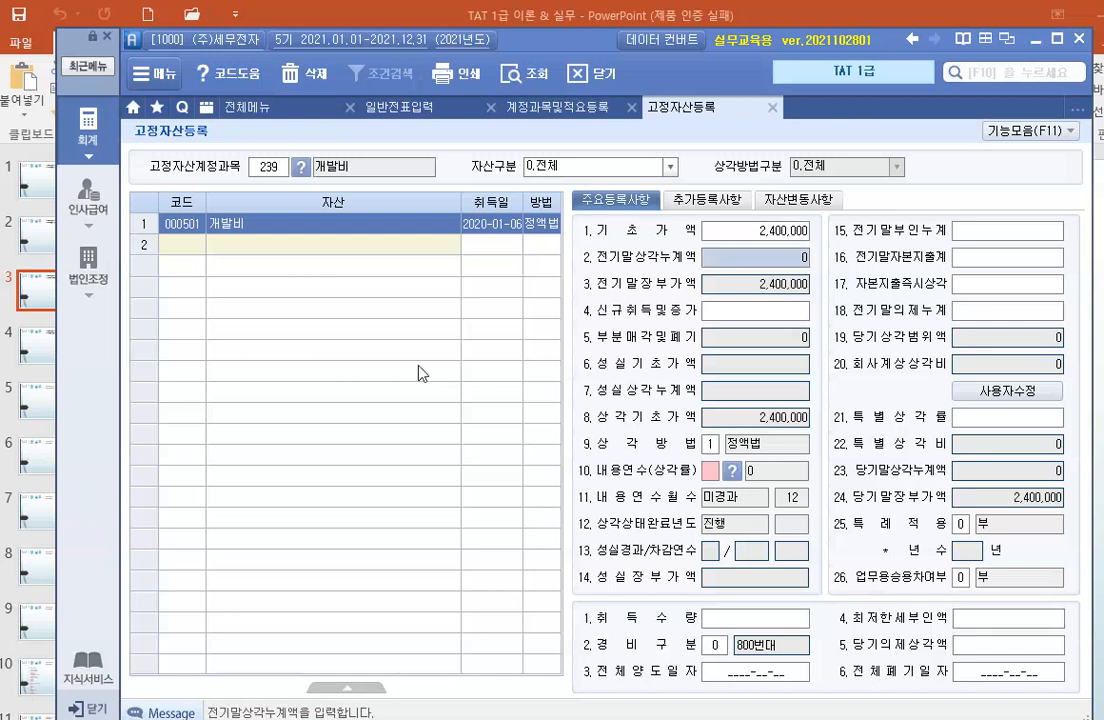
{"action": "type", "text": "6"}
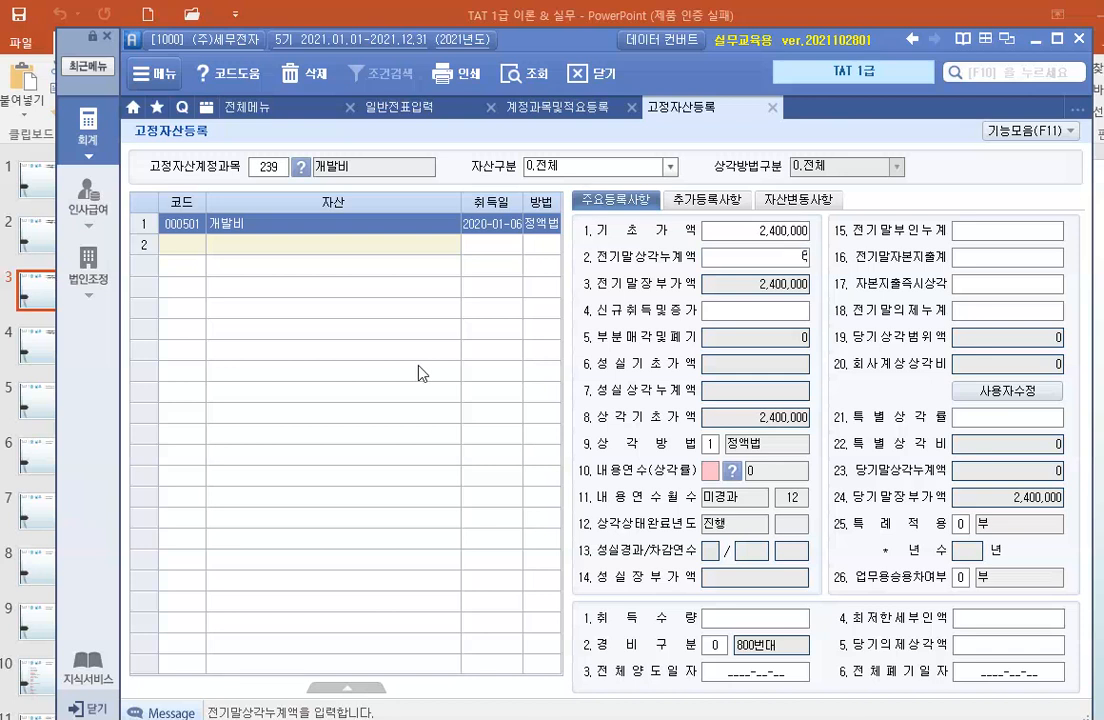
{"action": "type", "text": "00,000"}
{"action": "key", "text": "Return"}
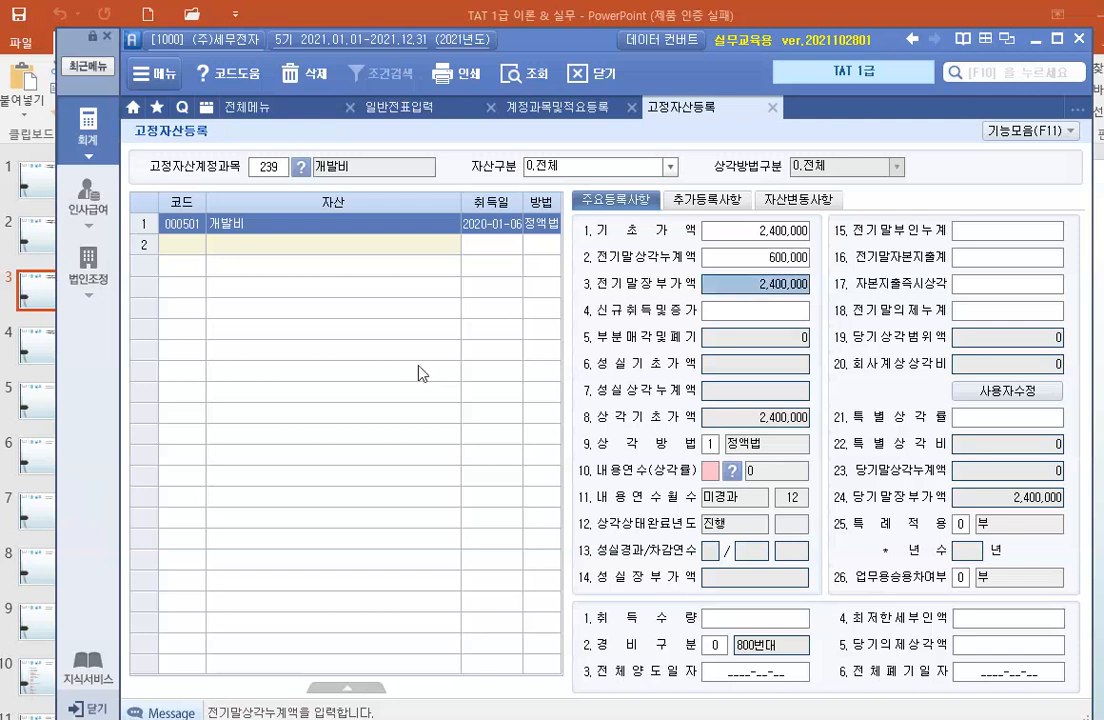
{"action": "key", "text": "Return"}
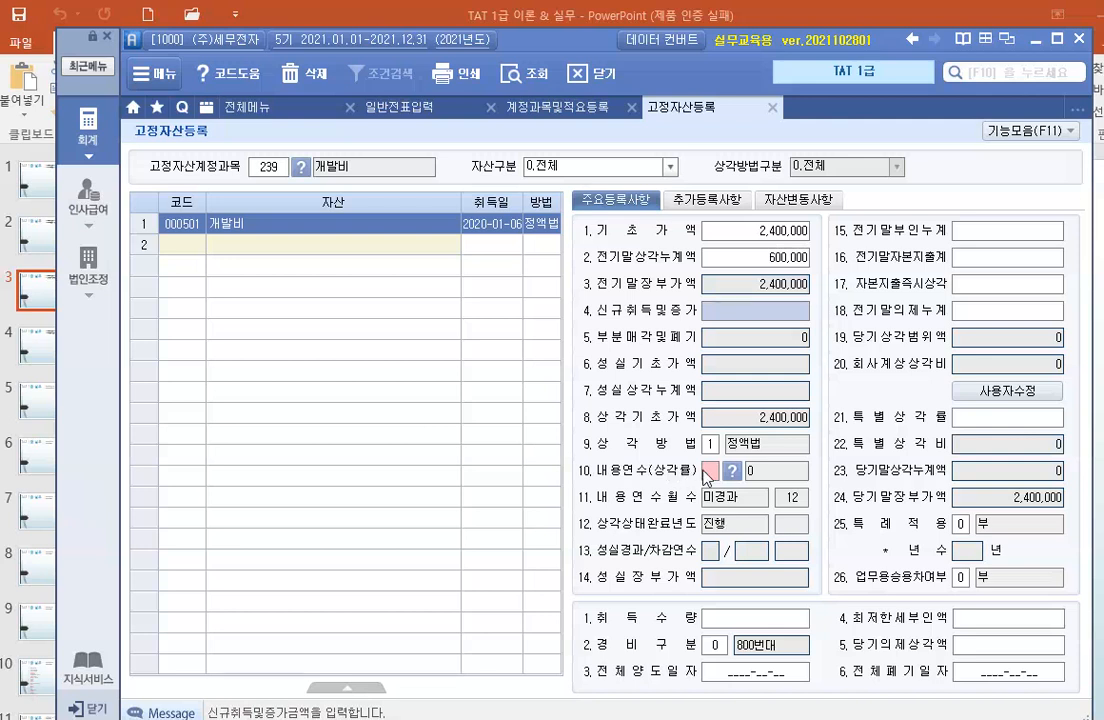
Set the 개발비 asset's useful life (내용연수) to 5 years.
{"action": "left_click", "coordinate": [709, 471]}
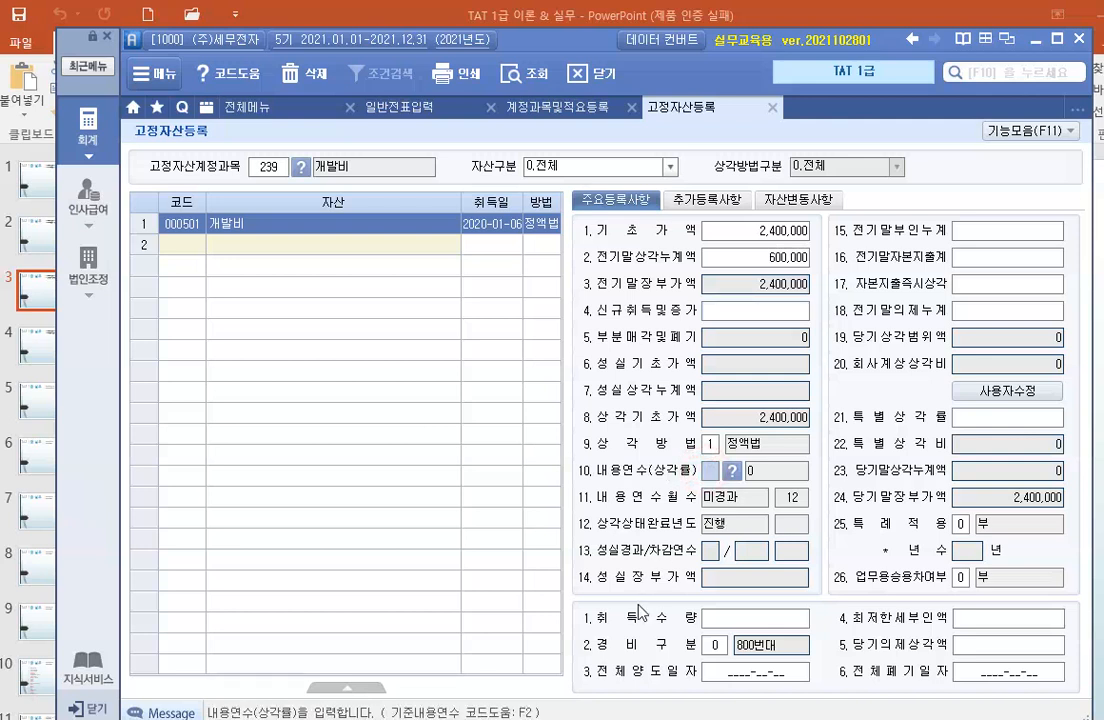
{"action": "type", "text": "5"}
{"action": "key", "text": "Return"}
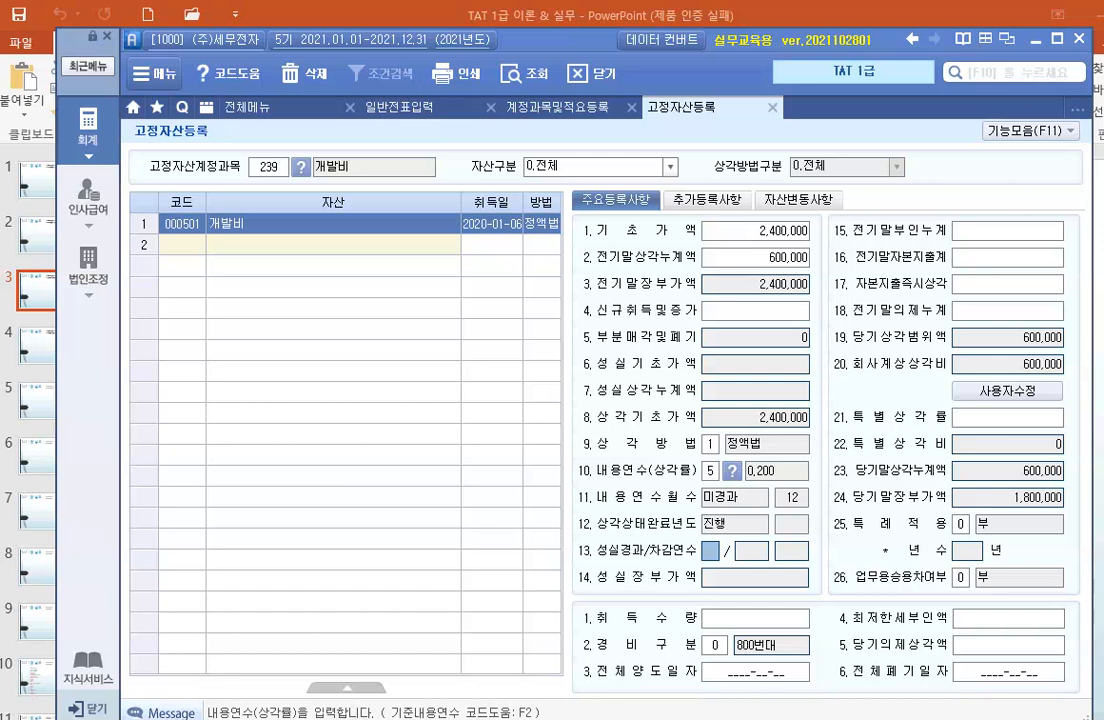
{"action": "left_click_drag", "start_coordinate": [589, 214], "coordinate": [810, 242]}
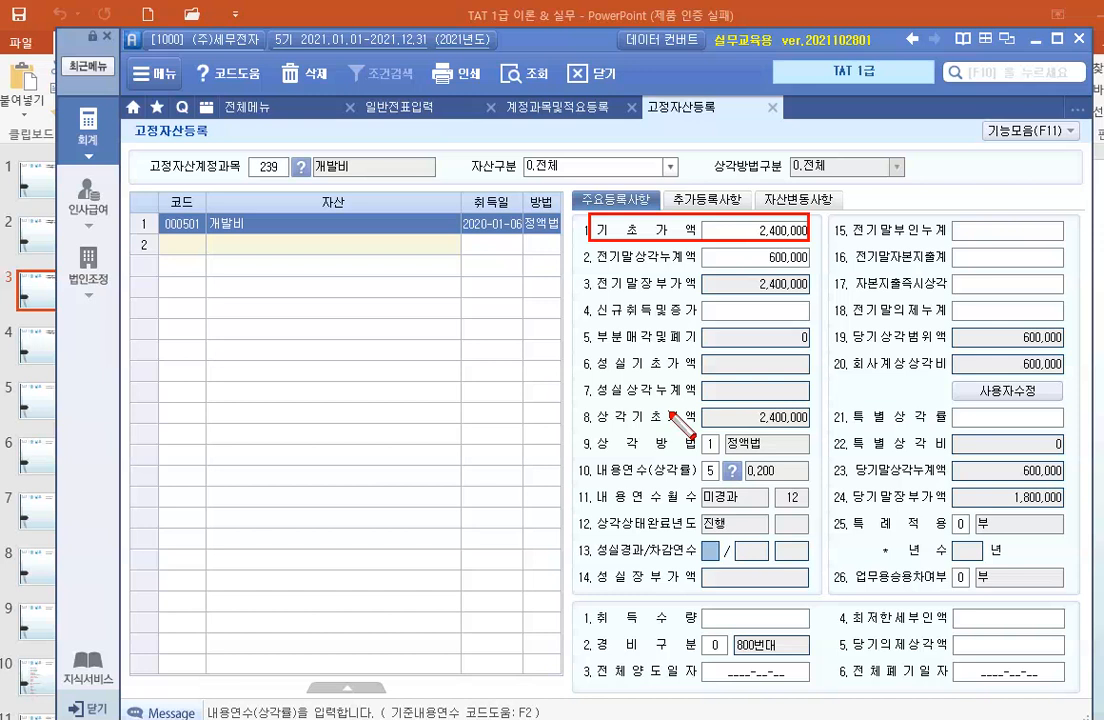
{"action": "key", "text": "Escape"}
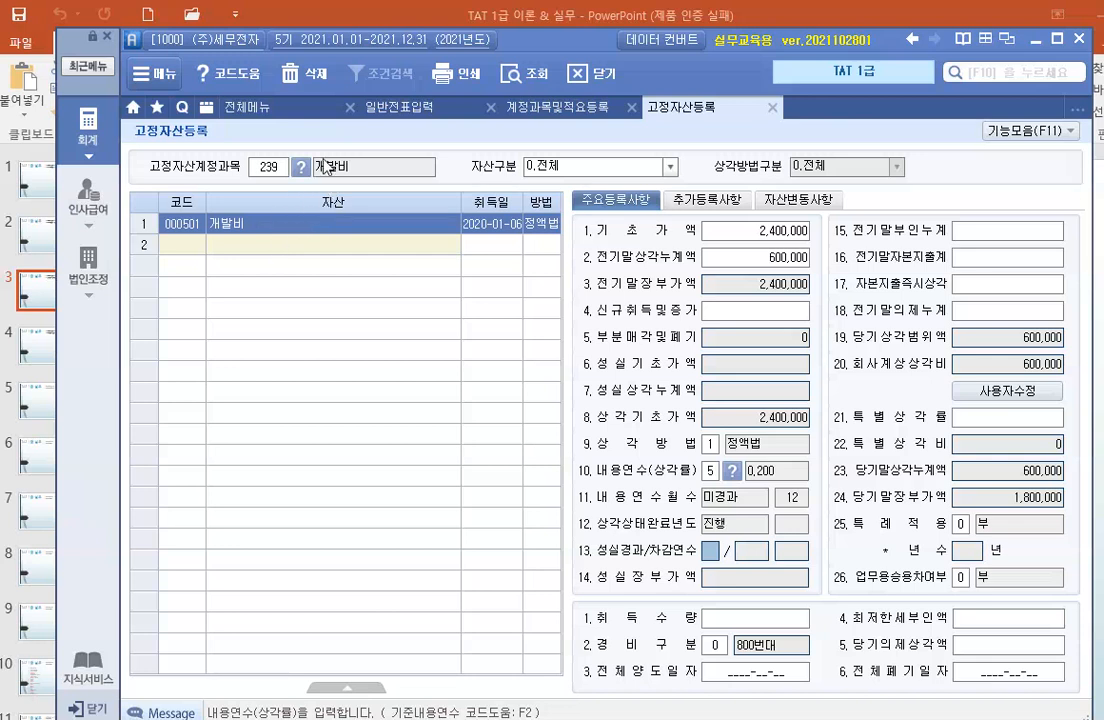
Switch the fixed asset account back to 206 (기계장치) and load its registered assets.
{"action": "left_click", "coordinate": [287, 172]}
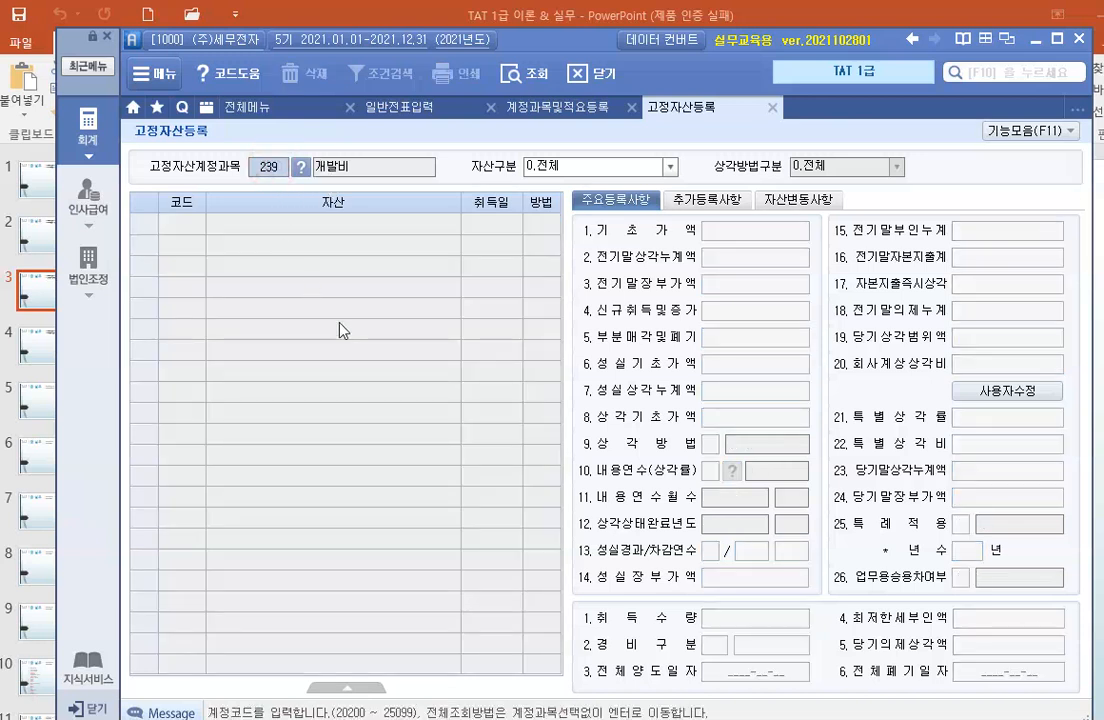
{"action": "type", "text": "206"}
{"action": "key", "text": "Return"}
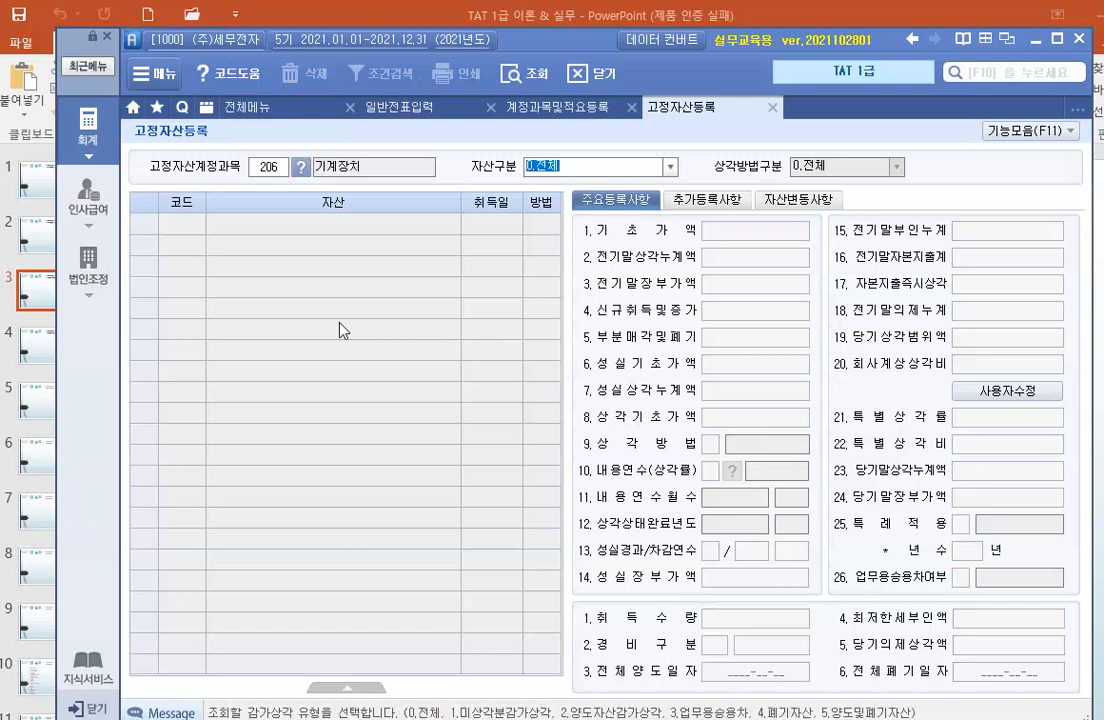
{"action": "key", "text": "Return"}
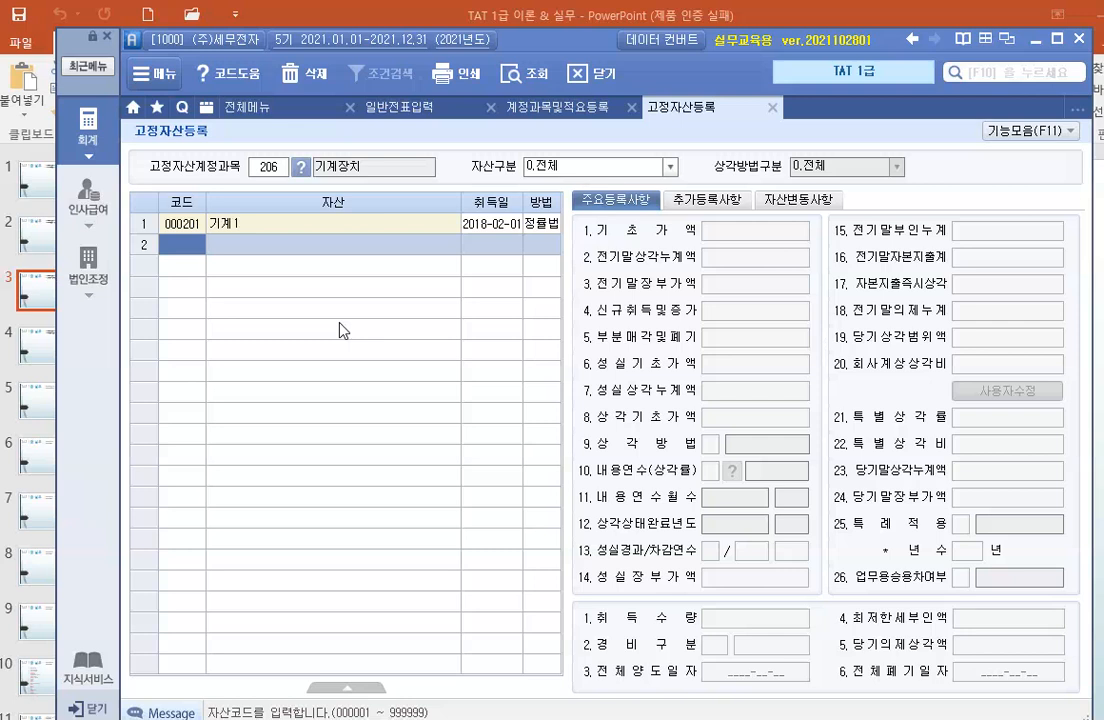
Add a second asset under 기계장치 with code 601, name 오토에너지장치 and acquisition date 2021-05-02.
{"action": "type", "text": "601"}
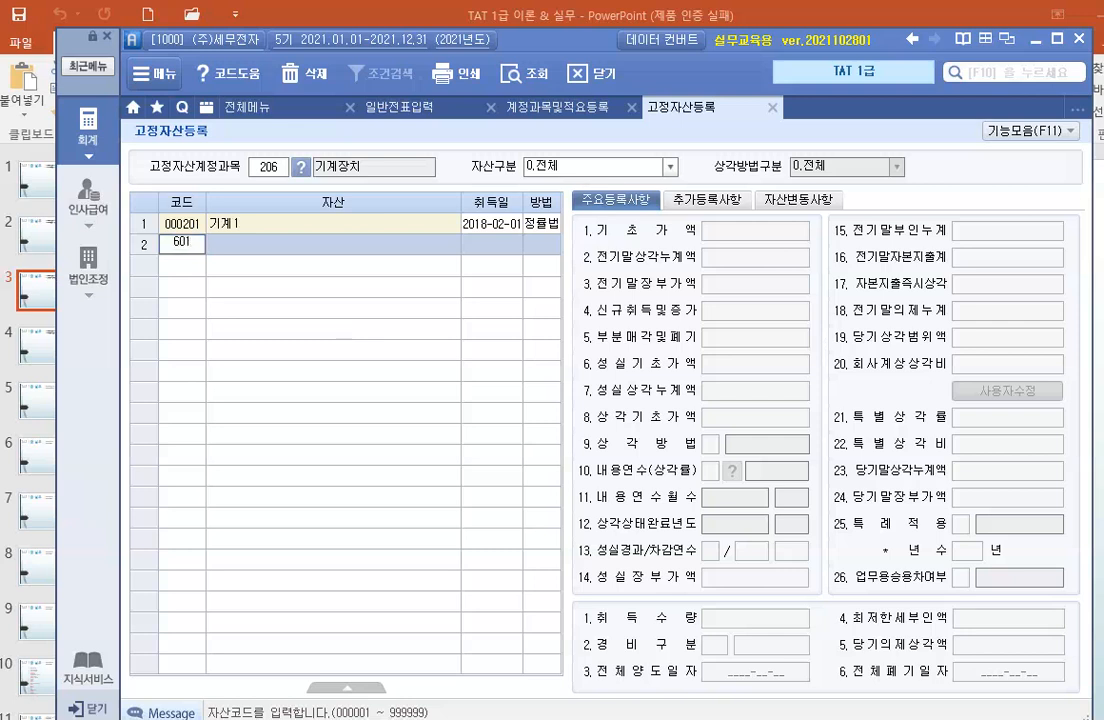
{"action": "key", "text": "Return"}
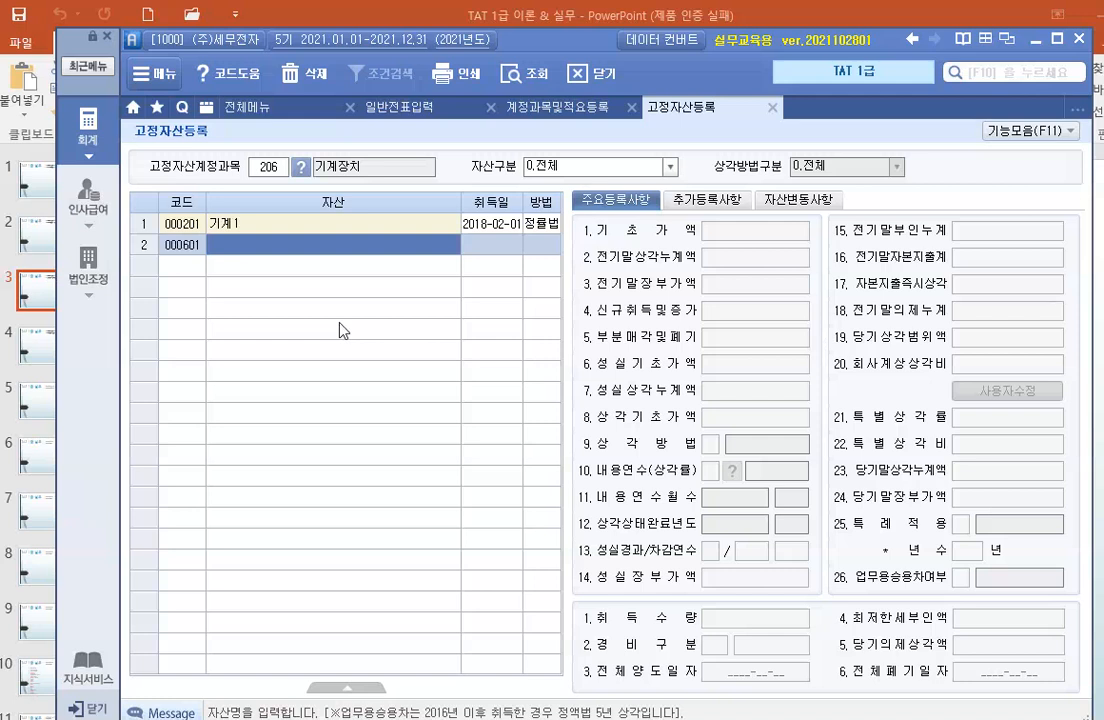
{"action": "type", "text": "오토바"}
{"action": "type", "text": "너지장치"}
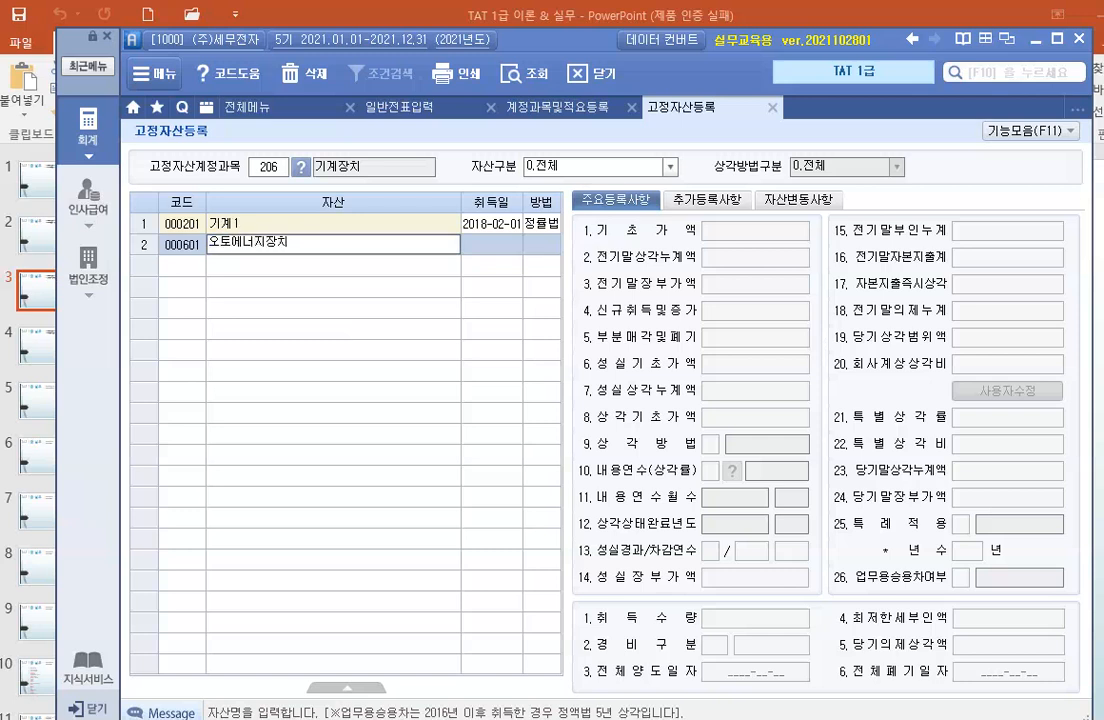
{"action": "key", "text": "Return"}
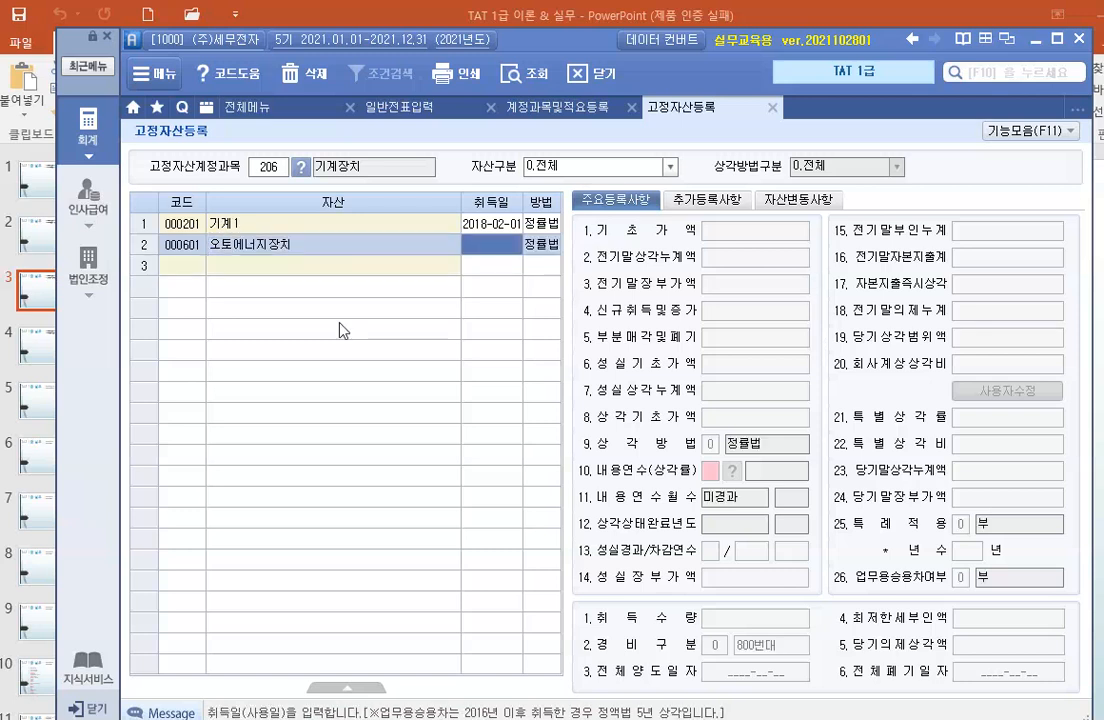
{"action": "type", "text": "2021-"}
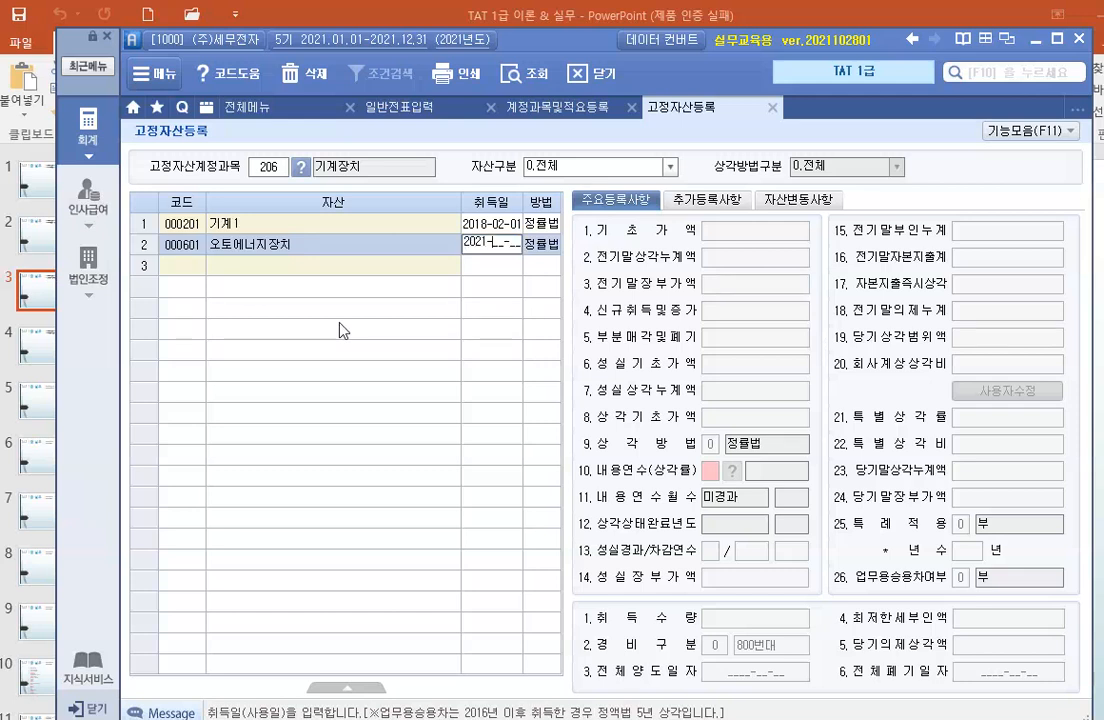
{"action": "type", "text": "05-02"}
{"action": "key", "text": "Return"}
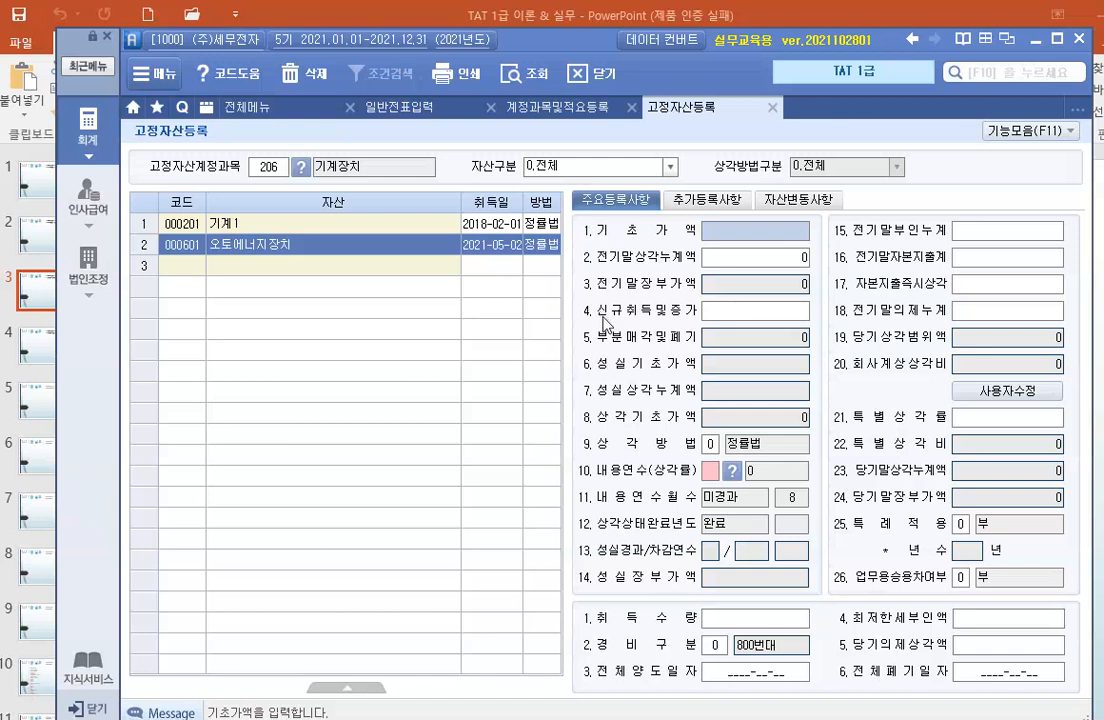
Set 오토에너지장치's new acquisition and increase amount (신규취득및증가) to 30,000,000.
{"action": "left_click", "coordinate": [722, 311]}
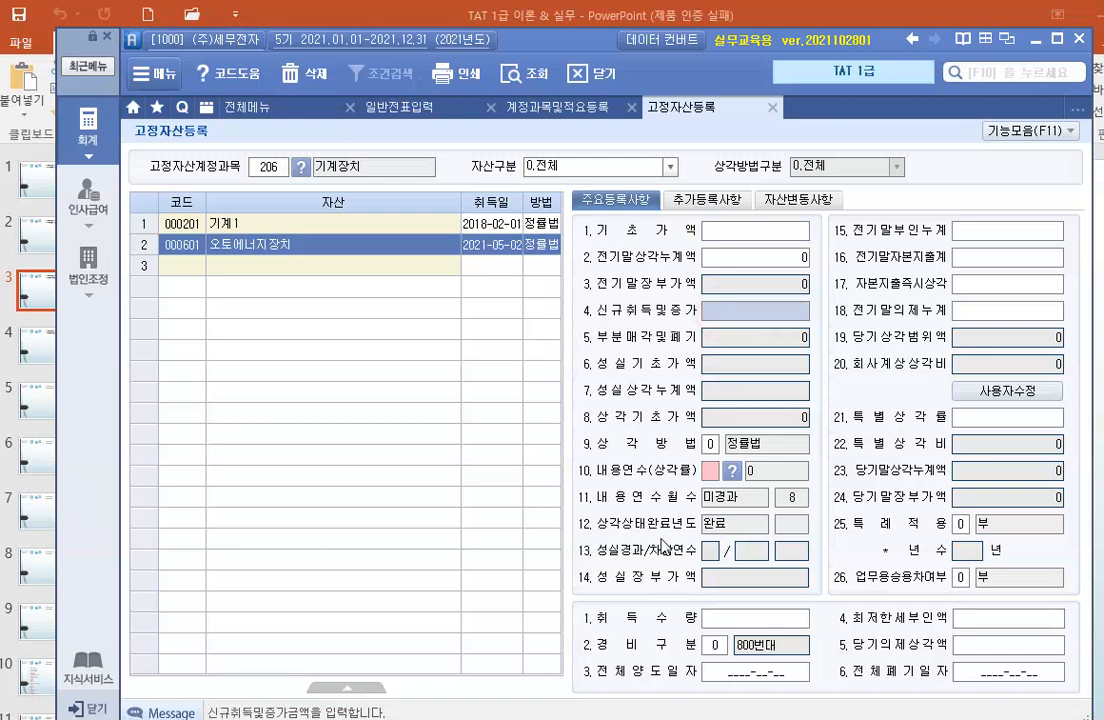
{"action": "type", "text": "30000000"}
{"action": "key", "text": "Return"}
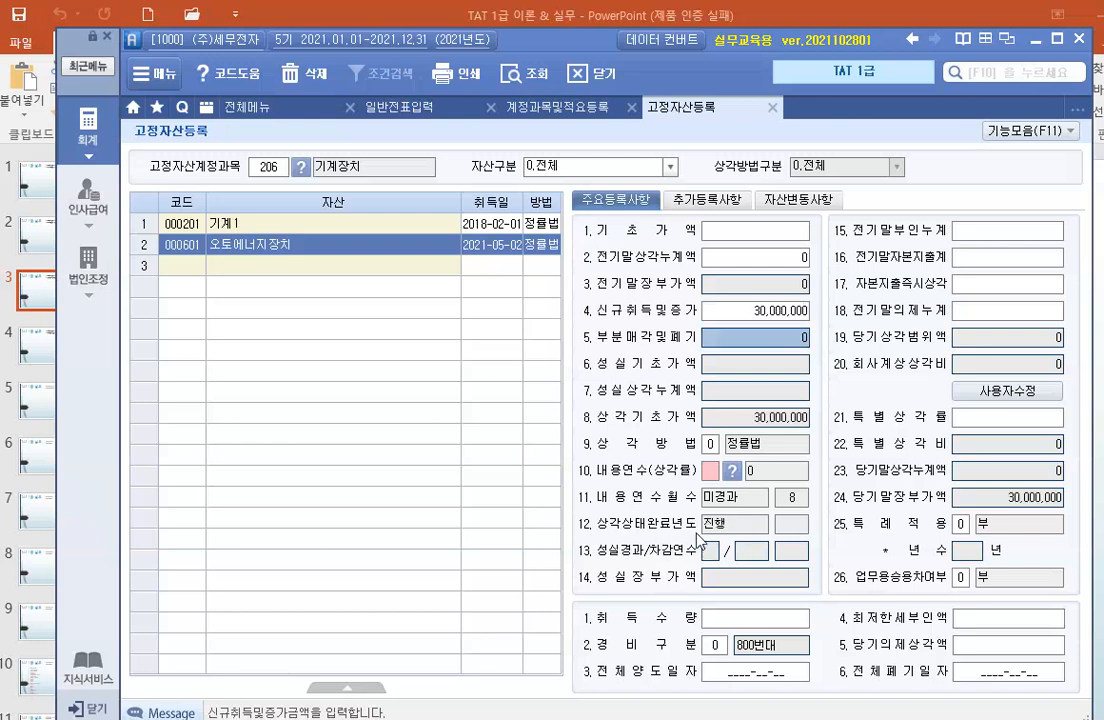
Set 오토에너지장치's useful life (내용연수) to 10 years and its expense classification (경비구분) to 1.500번대.
{"action": "left_click", "coordinate": [710, 470]}
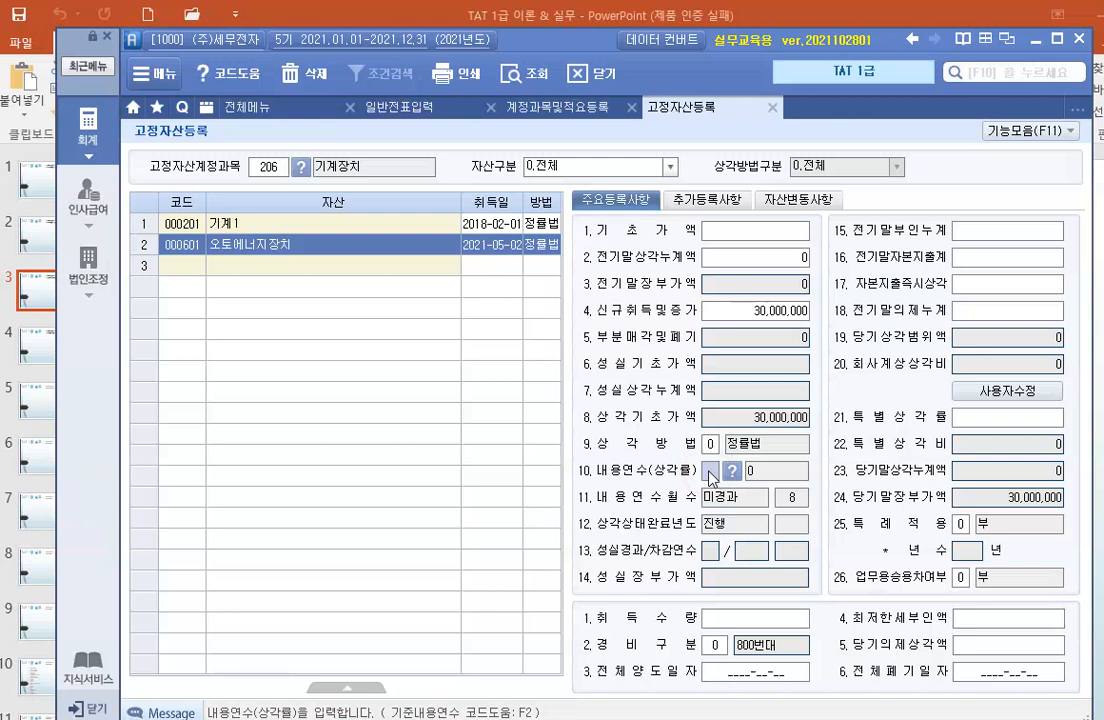
{"action": "type", "text": "10"}
{"action": "key", "text": "Return"}
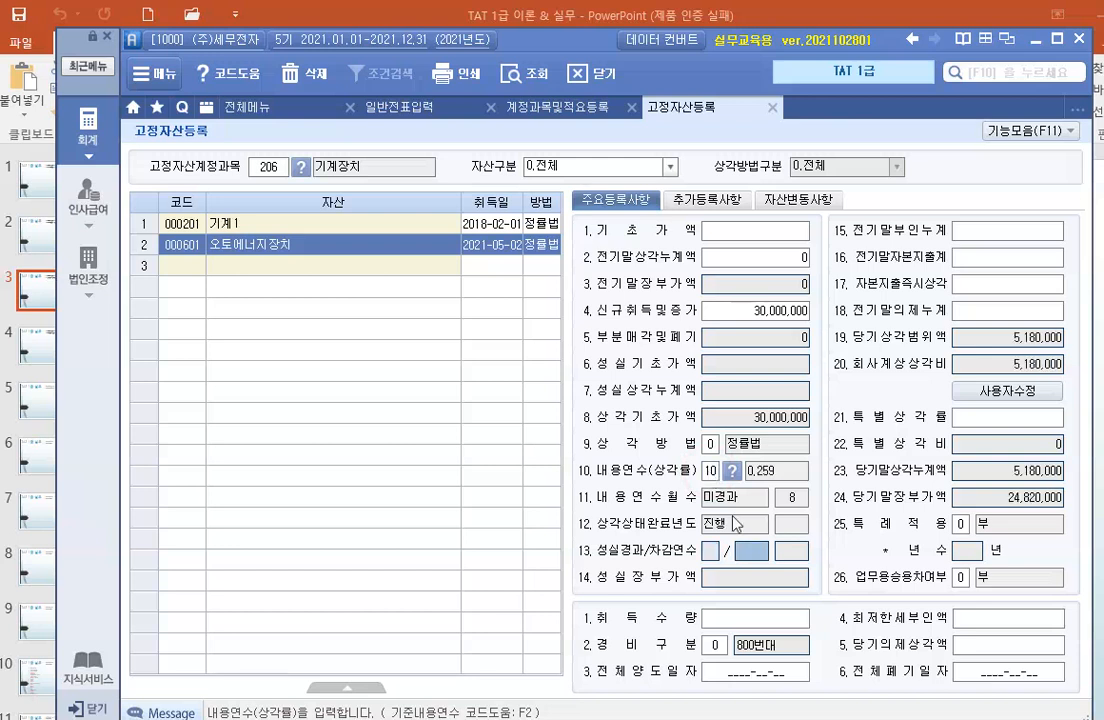
{"action": "left_click", "coordinate": [717, 646]}
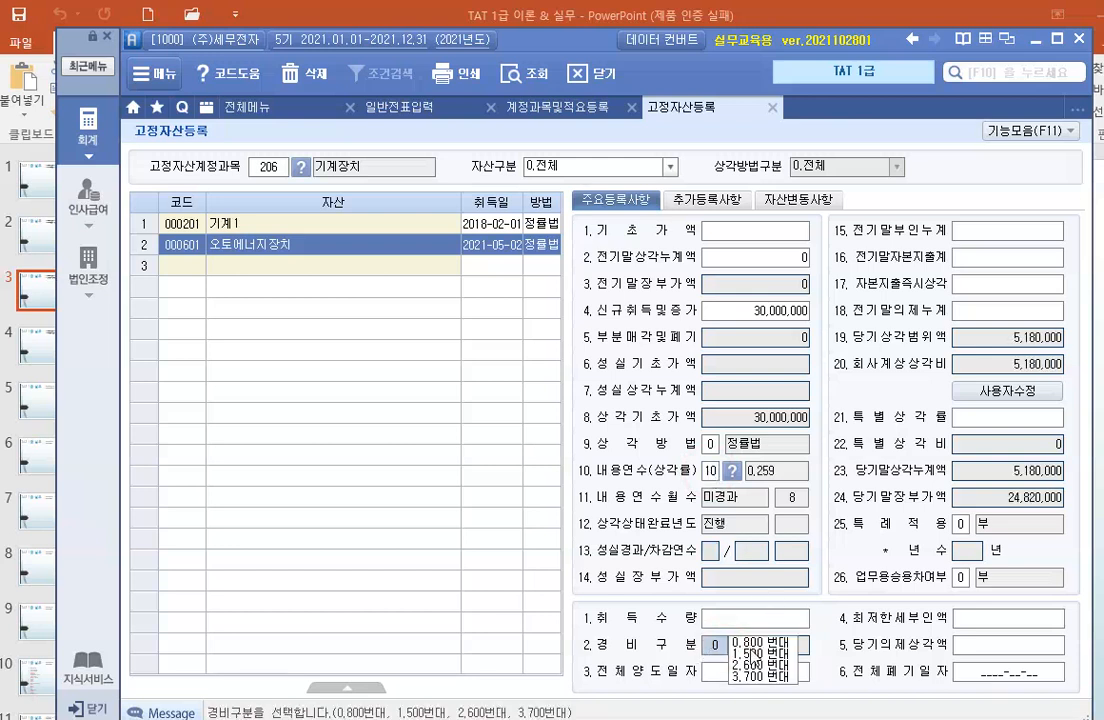
{"action": "left_click", "coordinate": [754, 652]}
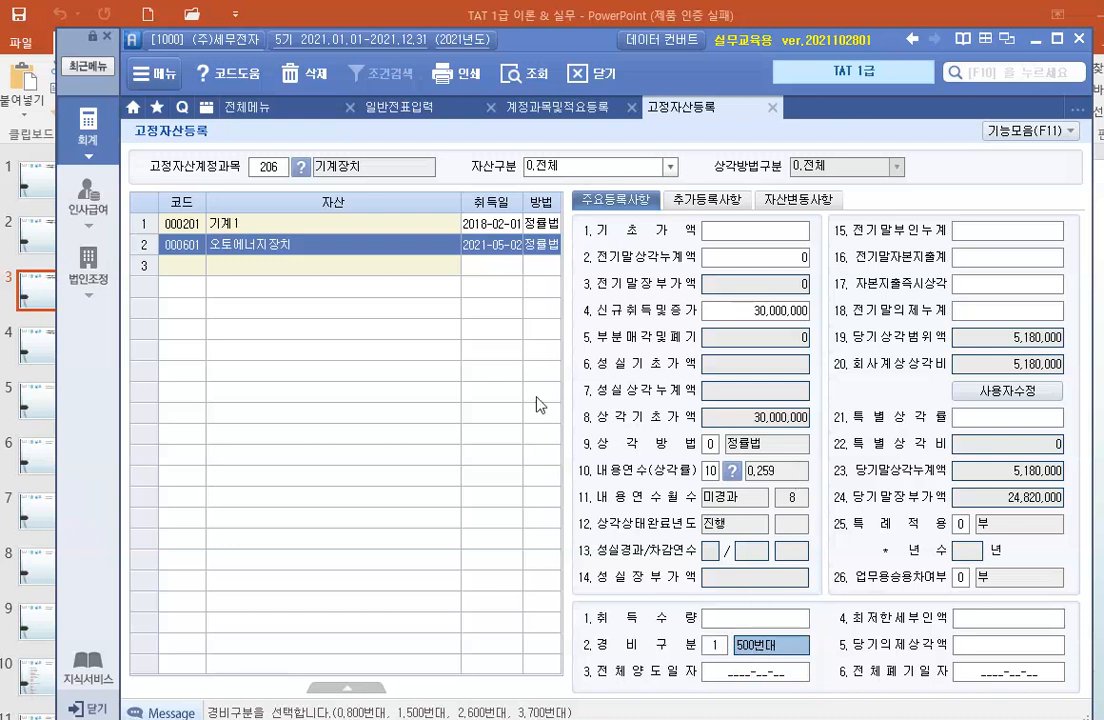
Open purchase and sales voucher entry (매입매출전표입력) and load the vouchers for May 2.
{"action": "left_click", "coordinate": [514, 320]}
{"action": "left_click", "coordinate": [88, 120]}
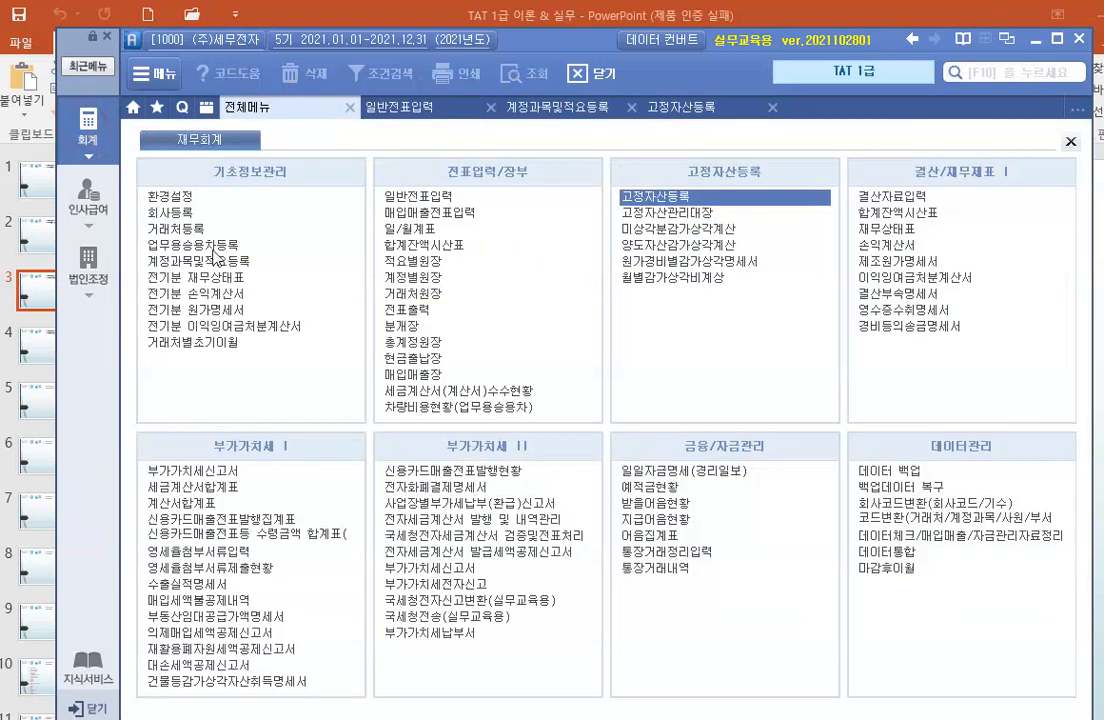
{"action": "left_click", "coordinate": [434, 214]}
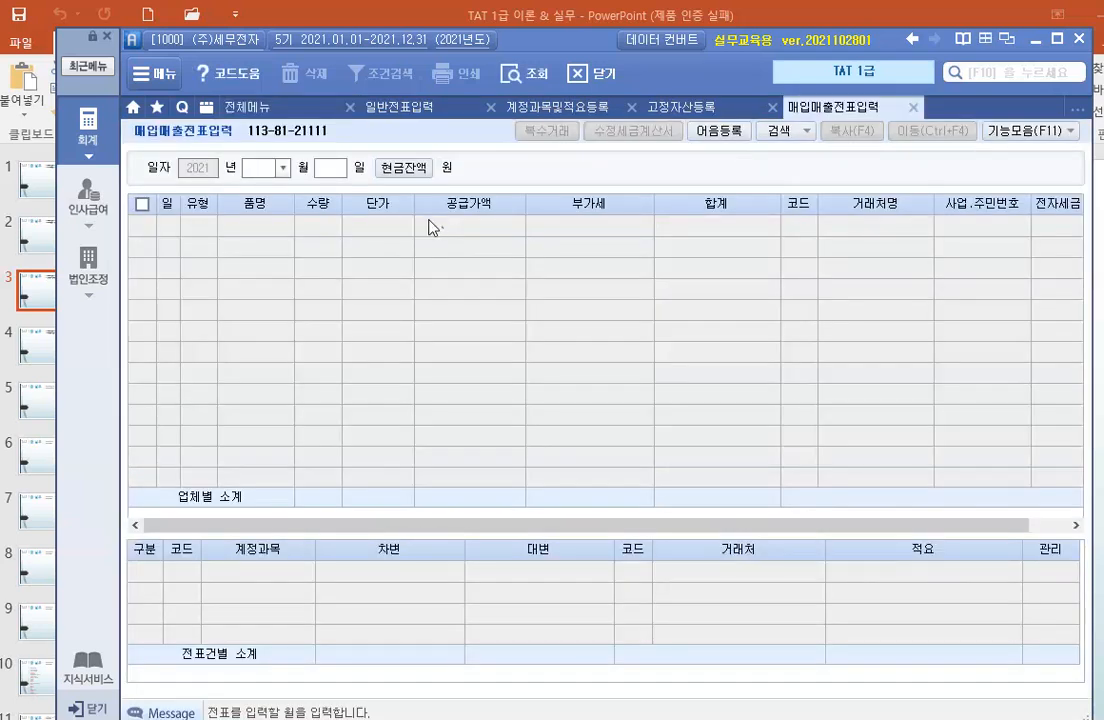
{"action": "left_click", "coordinate": [278, 168]}
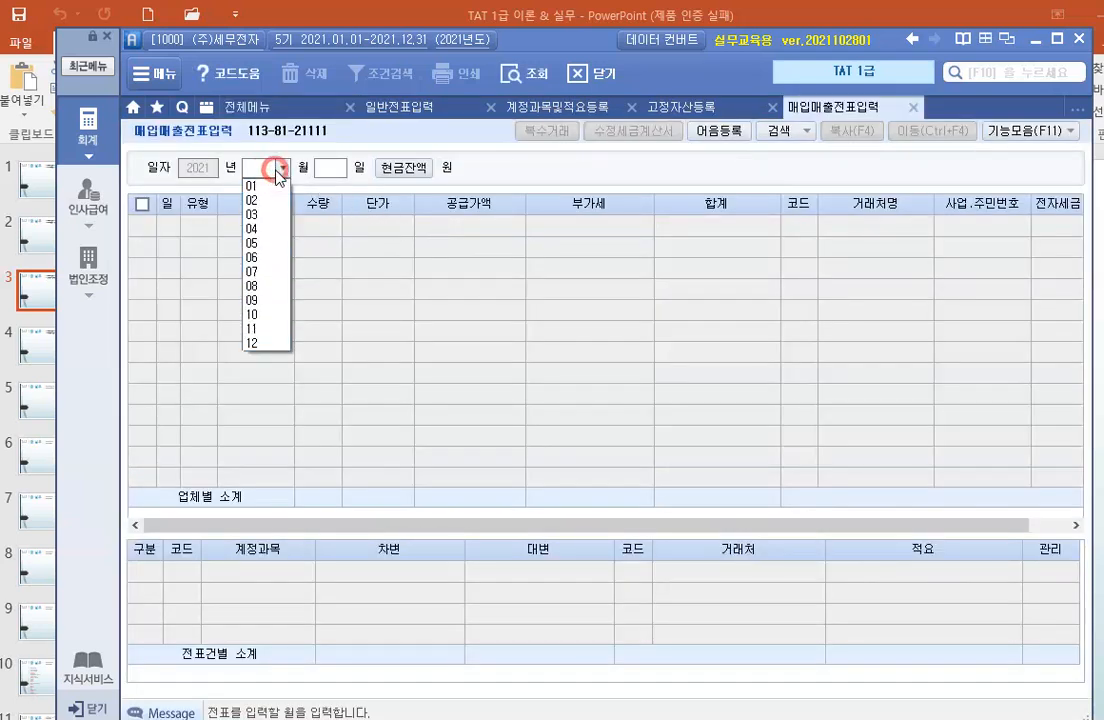
{"action": "left_click", "coordinate": [257, 245]}
{"action": "type", "text": "02"}
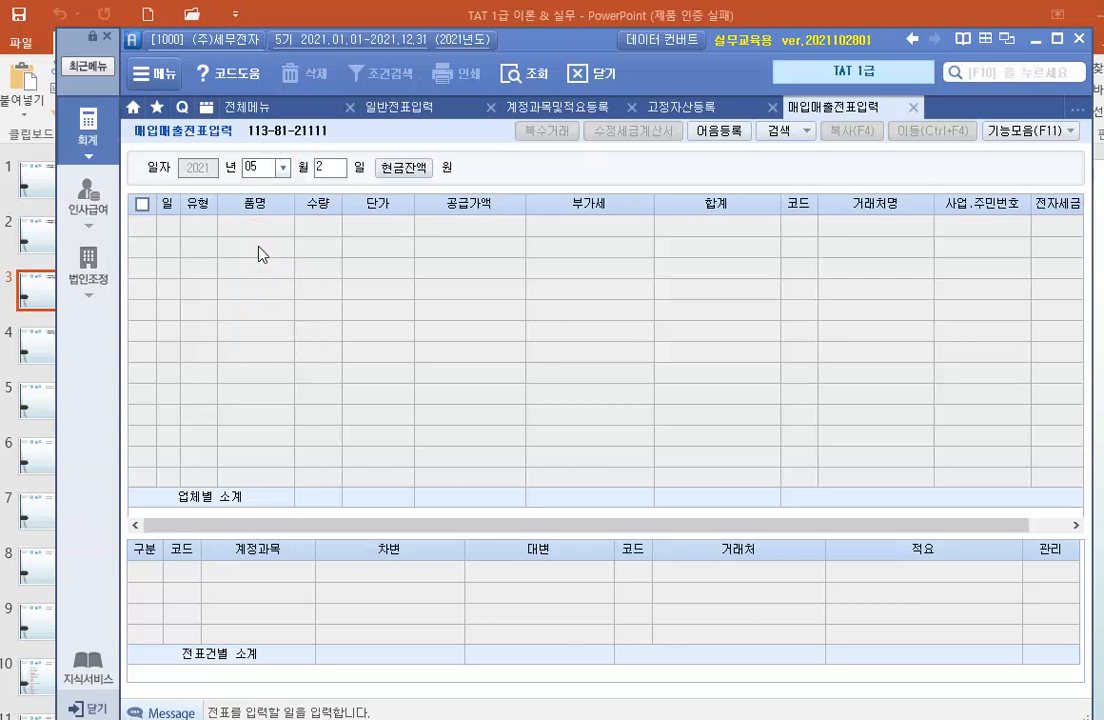
{"action": "key", "text": "Return"}
{"action": "key", "text": "Return"}
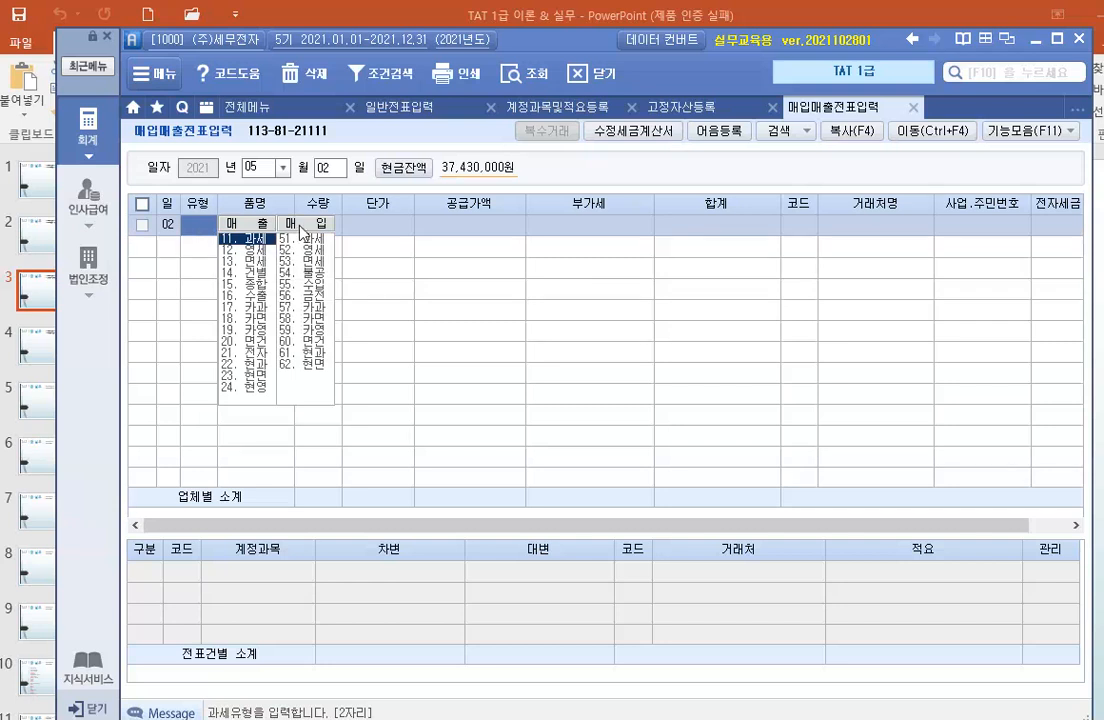
Start a taxable purchase voucher (51.과세) with 오토에너지장치 as the item name.
{"action": "left_click", "coordinate": [314, 243]}
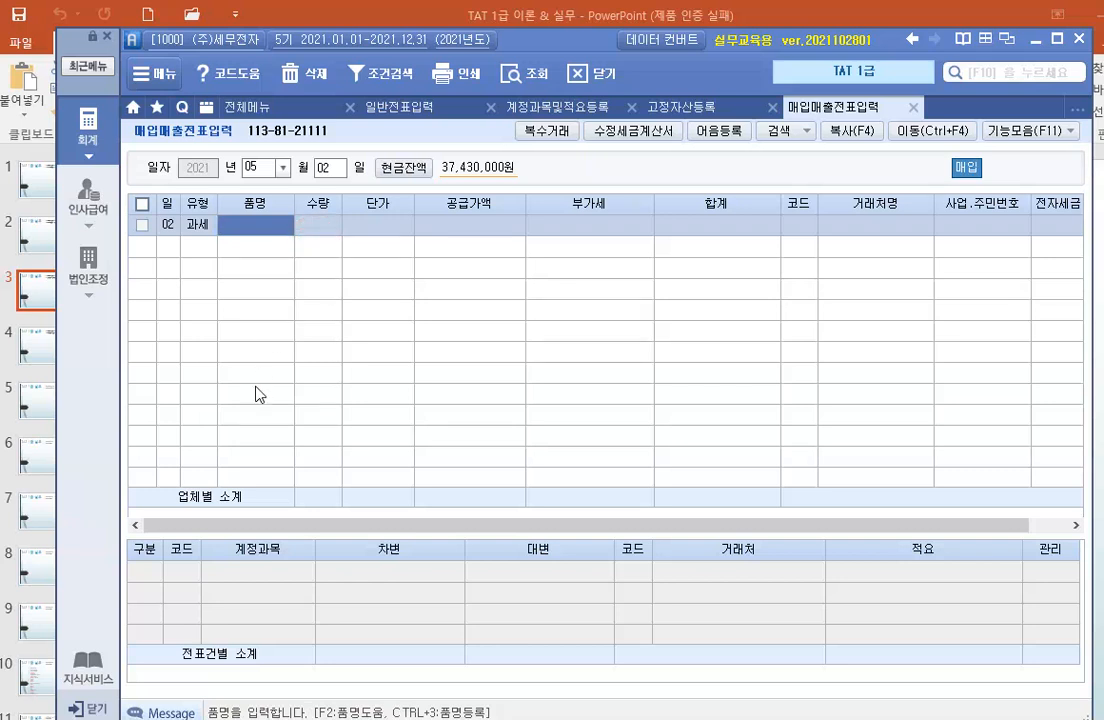
{"action": "type", "text": "오토"}
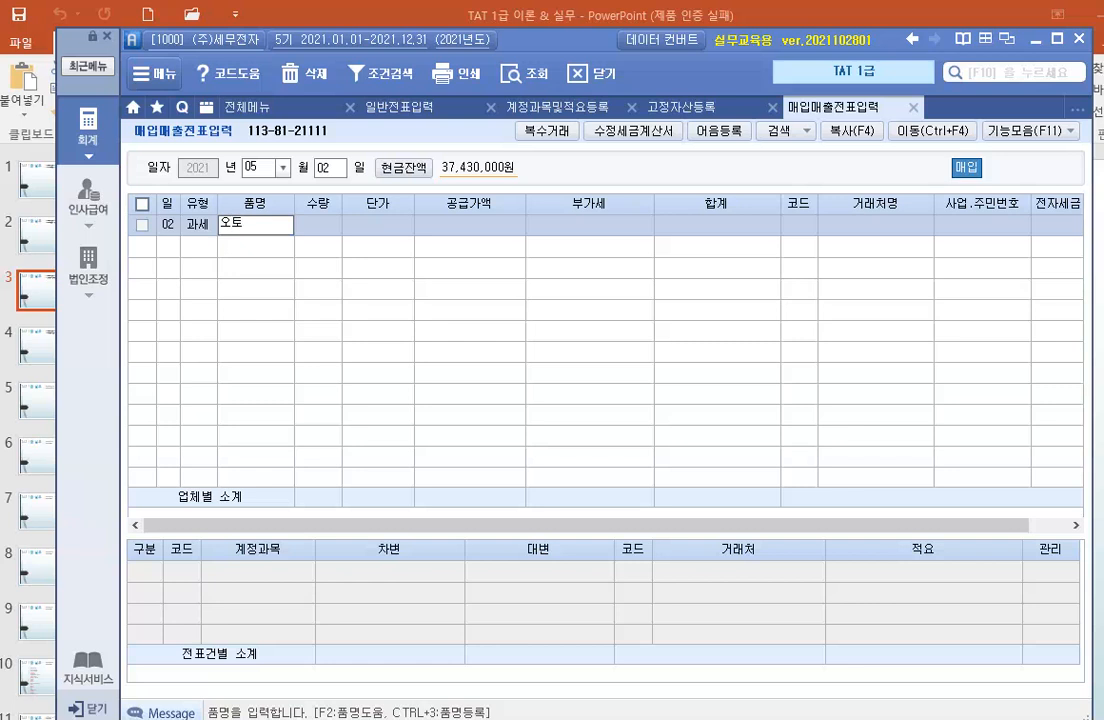
{"action": "type", "text": "에너지써"}
{"action": "type", "text": "장치"}
{"action": "key", "text": "Return"}
Set the purchase's supply value (공급가액) to 30,000,000 and leave quantity and unit price blank.
{"action": "key", "text": "Return"}
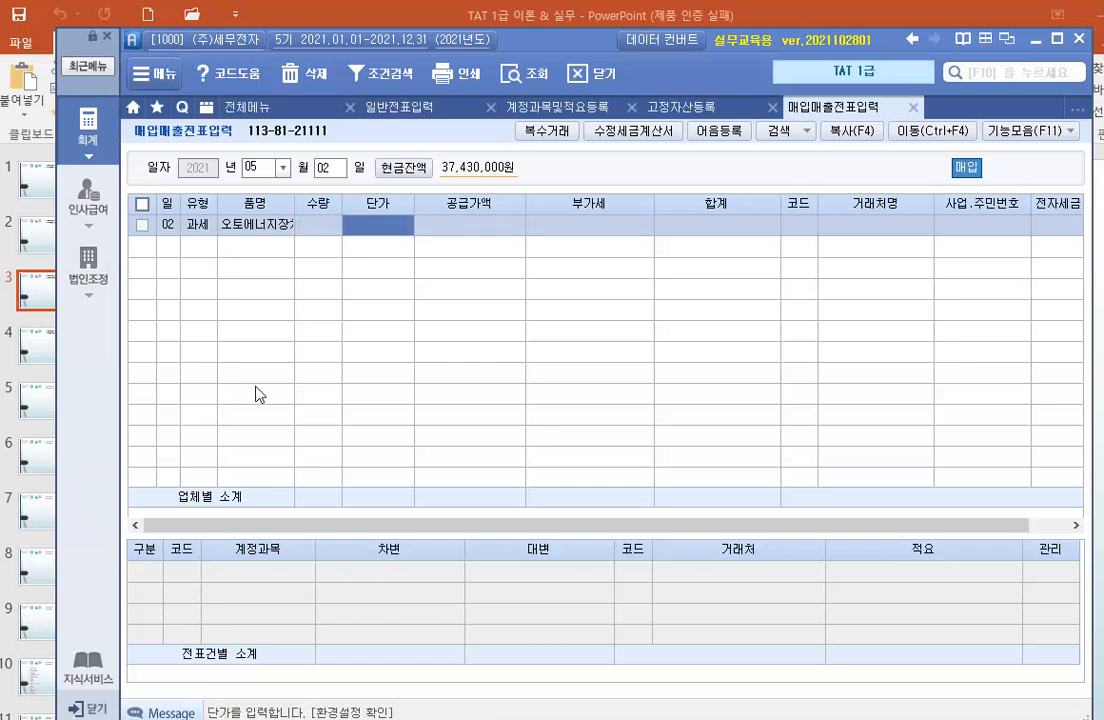
{"action": "key", "text": "Return"}
{"action": "type", "text": "30000000"}
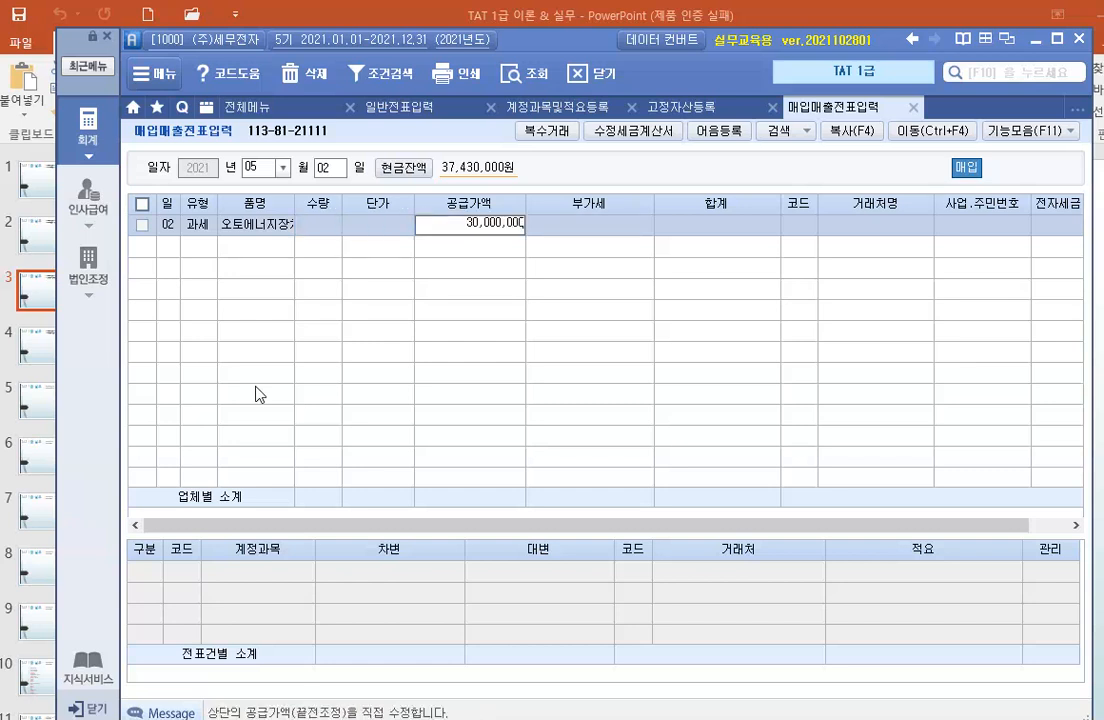
{"action": "key", "text": "Return"}
{"action": "key", "text": "Return"}
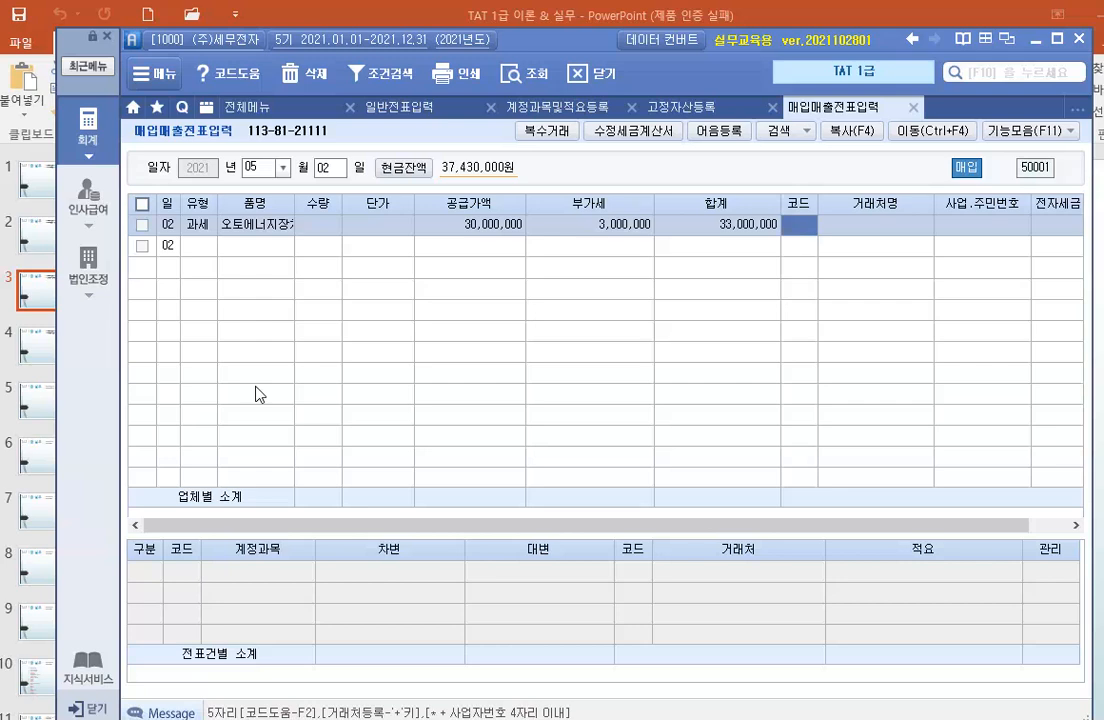
Find the vendor (주)광명기계 with the search term 광명, assign it, and set the tax invoice to 전자입력.
{"action": "type", "text": "광"}
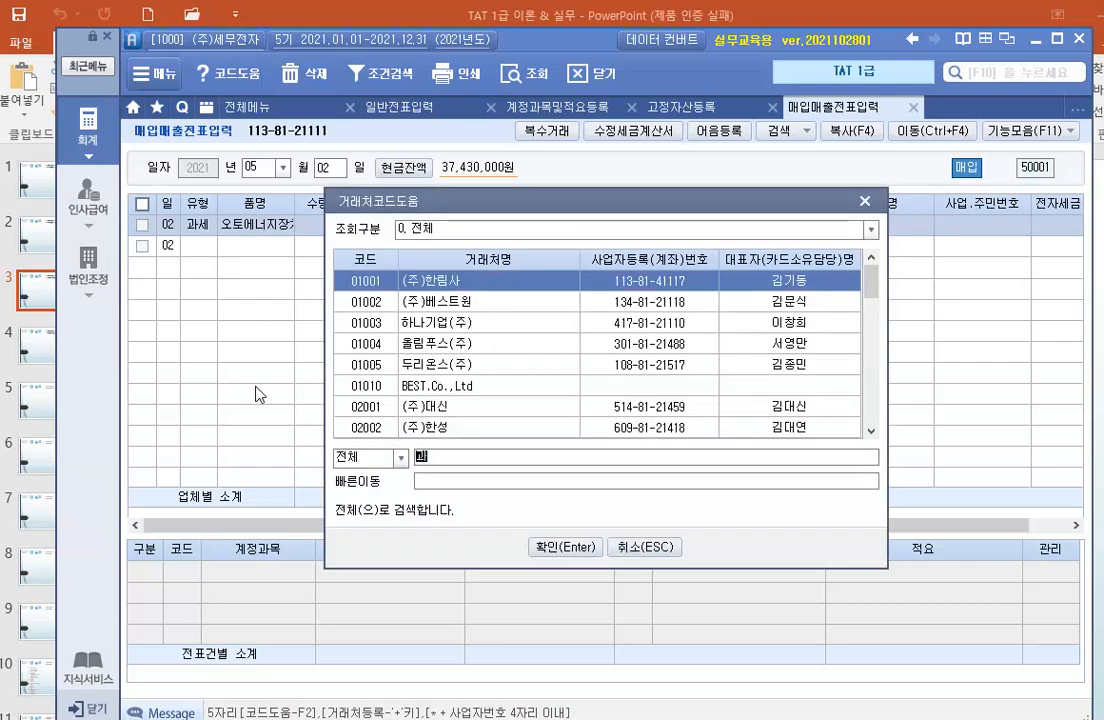
{"action": "type", "text": "명"}
{"action": "key", "text": "Return"}
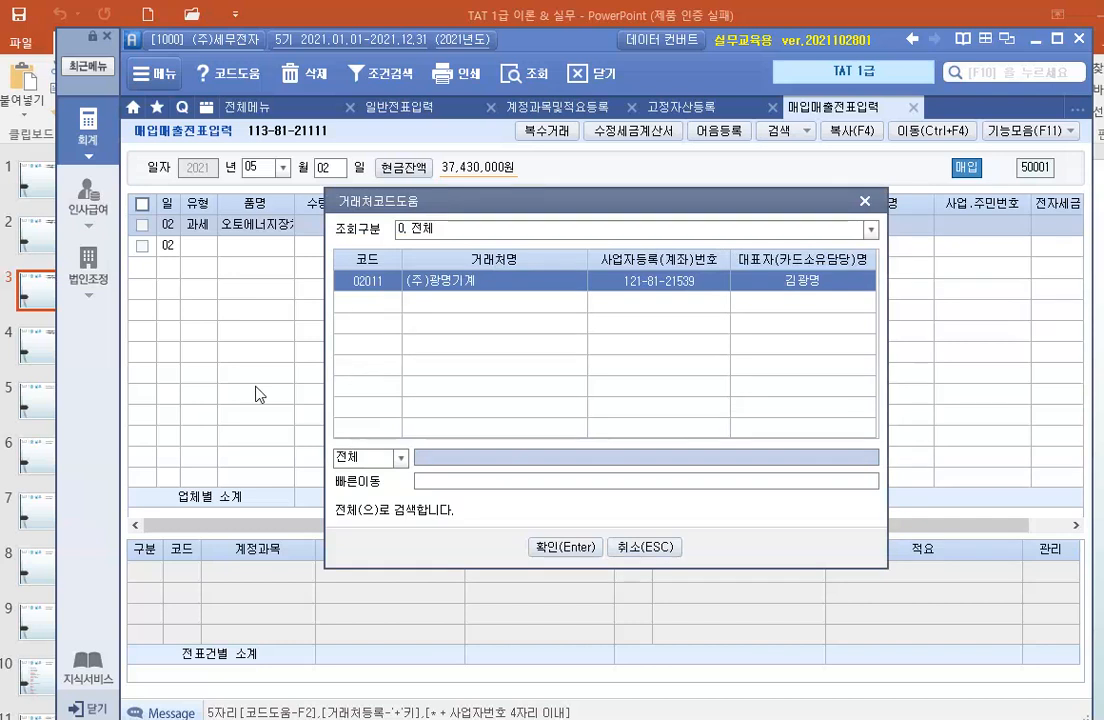
{"action": "key", "text": "Return"}
{"action": "key", "text": "Return"}
{"action": "type", "text": "1"}
{"action": "key", "text": "Return"}
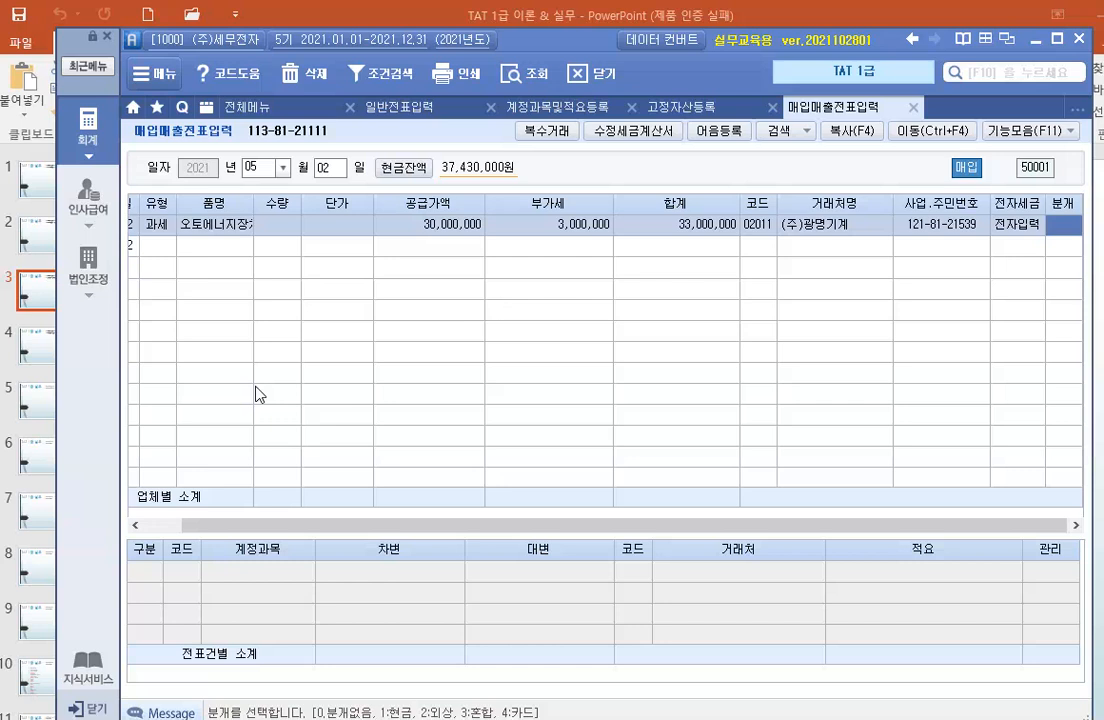
Set the journal type (분개) to 3.혼합 and change the debit account from raw materials to 206 (기계장치).
{"action": "type", "text": "3"}
{"action": "key", "text": "Return"}
{"action": "key", "text": "Return"}
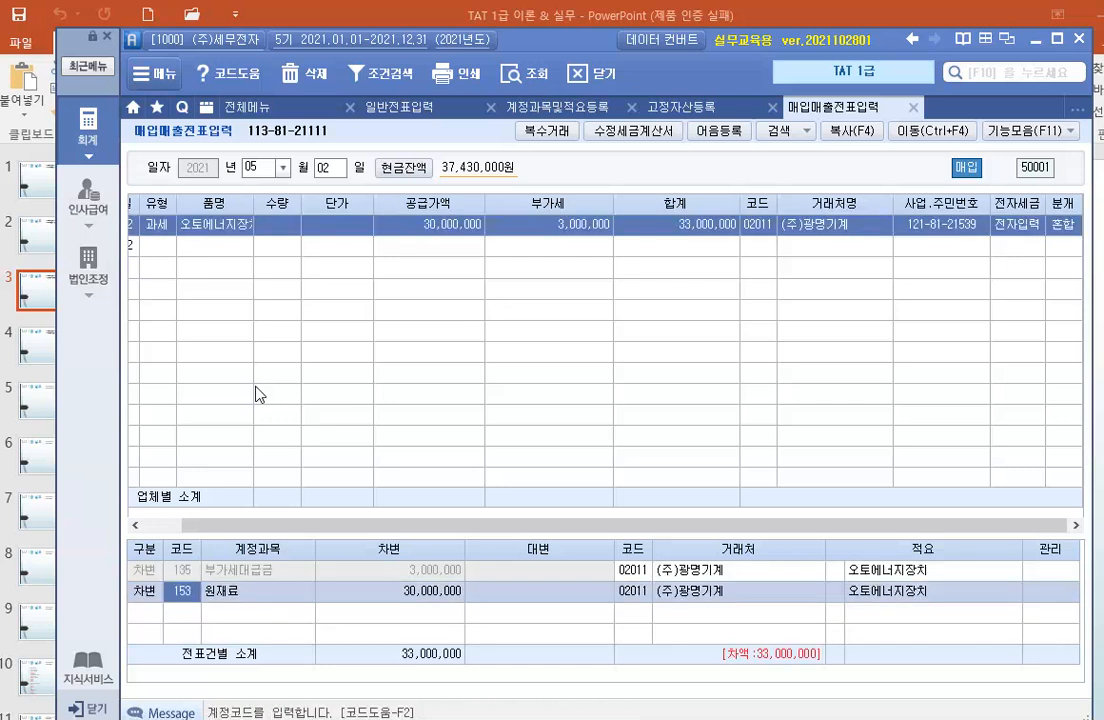
{"action": "type", "text": "206"}
Add a credit line for account 103 (보통예금) at 33,000,000 with 98000 (한국은행(보통)) as its counterparty.
{"action": "key", "text": "Return"}
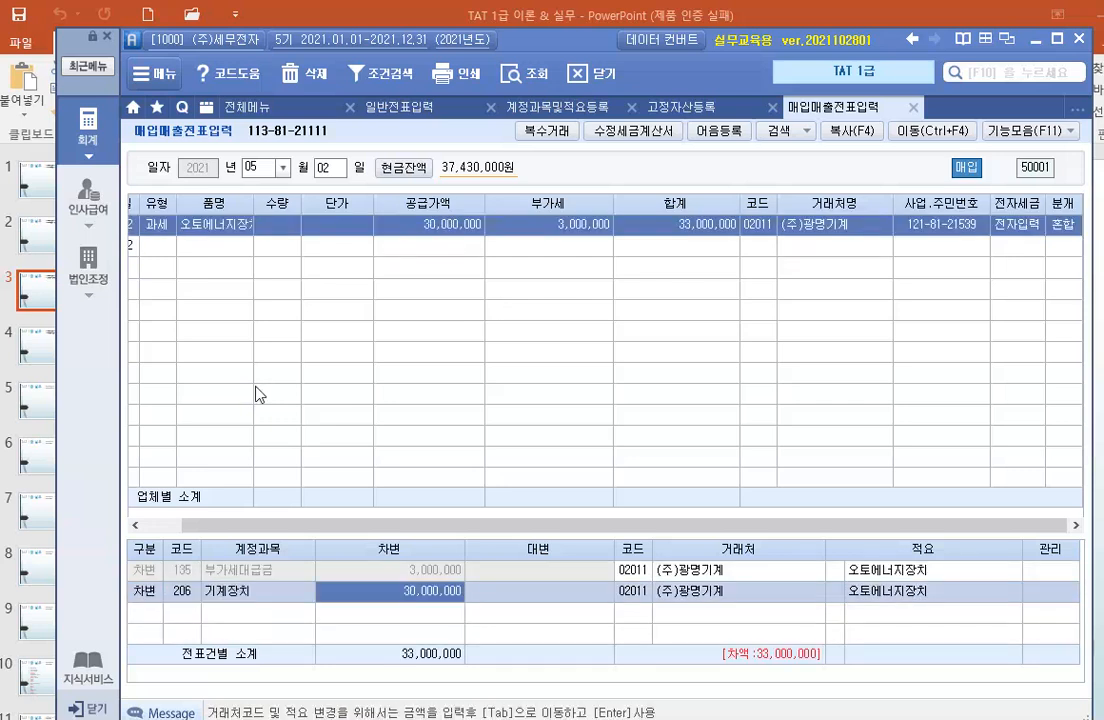
{"action": "key", "text": "Return"}
{"action": "type", "text": "4"}
{"action": "key", "text": "Return"}
{"action": "type", "text": "103"}
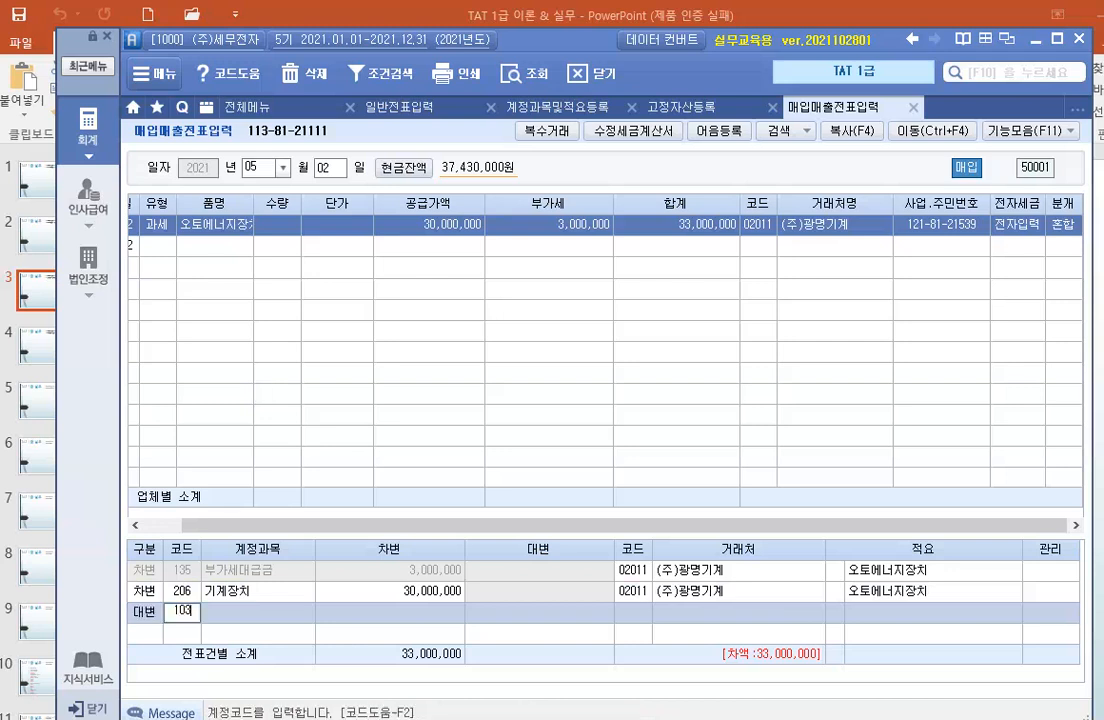
{"action": "key", "text": "Return"}
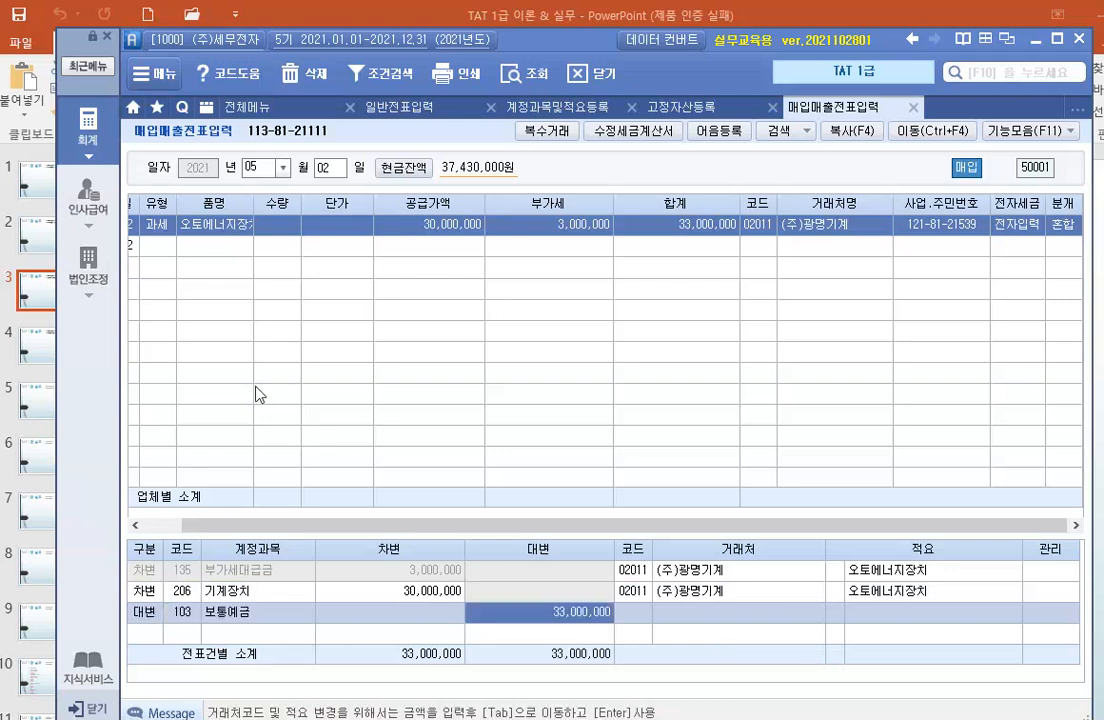
{"action": "left_click", "coordinate": [631, 613]}
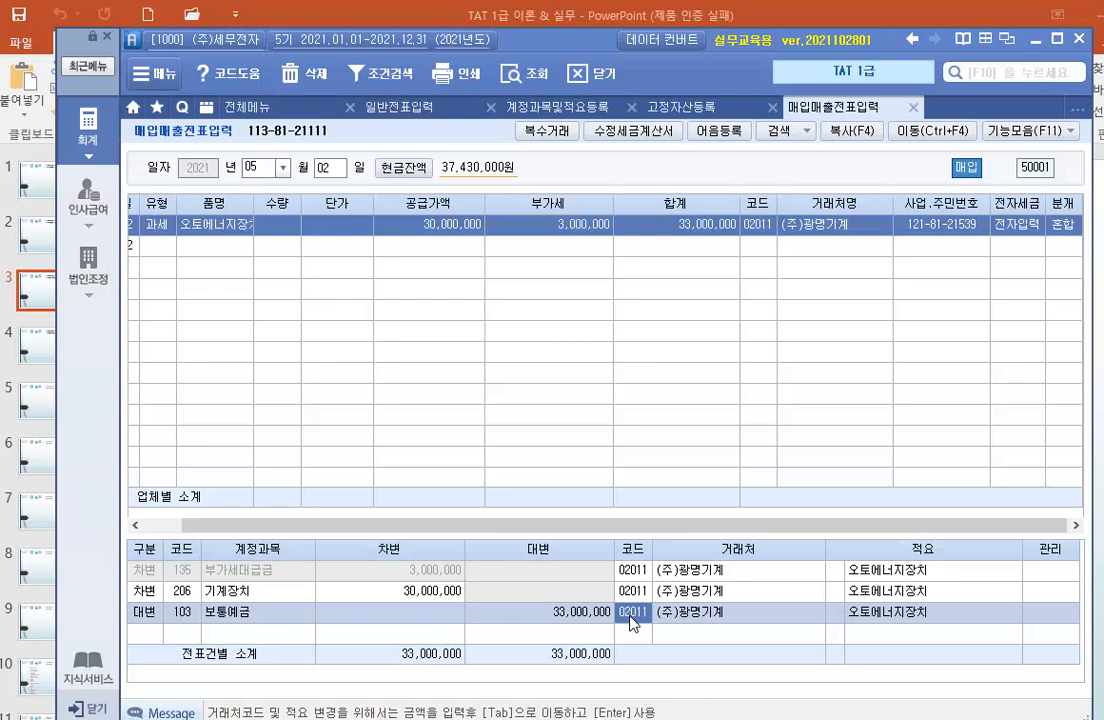
{"action": "type", "text": "98000"}
{"action": "key", "text": "Return"}
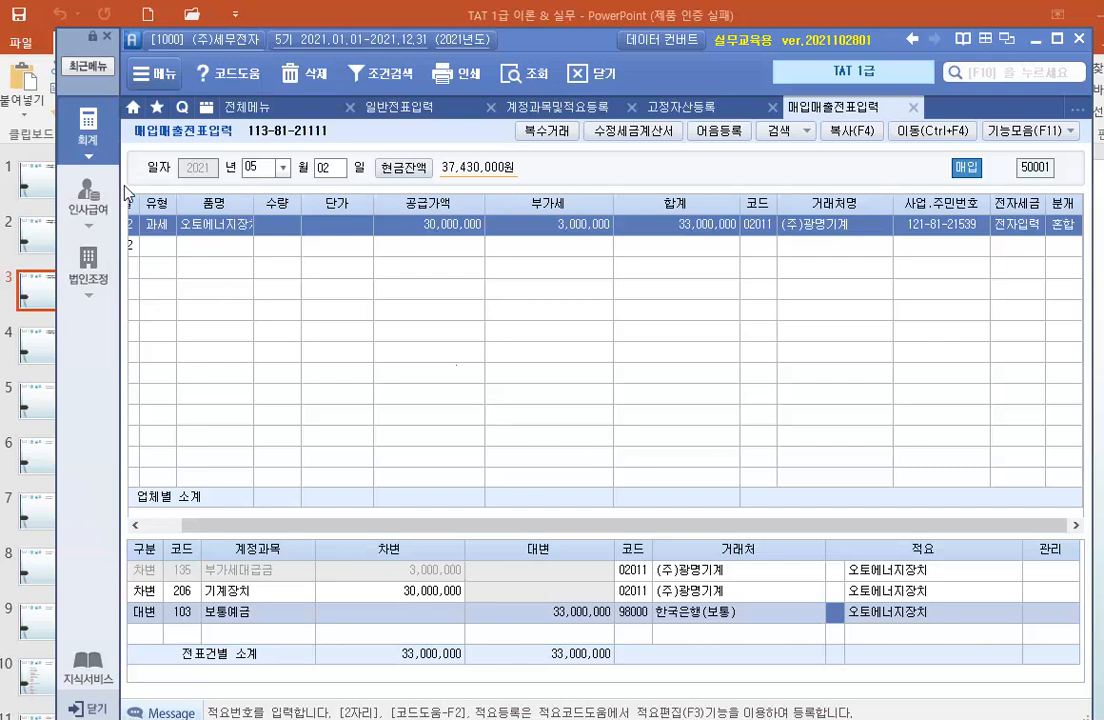
Load the April 14 entries in general voucher entry (일반전표입력) and examine the 정부보조금 credit line.
{"action": "left_click", "coordinate": [401, 107]}
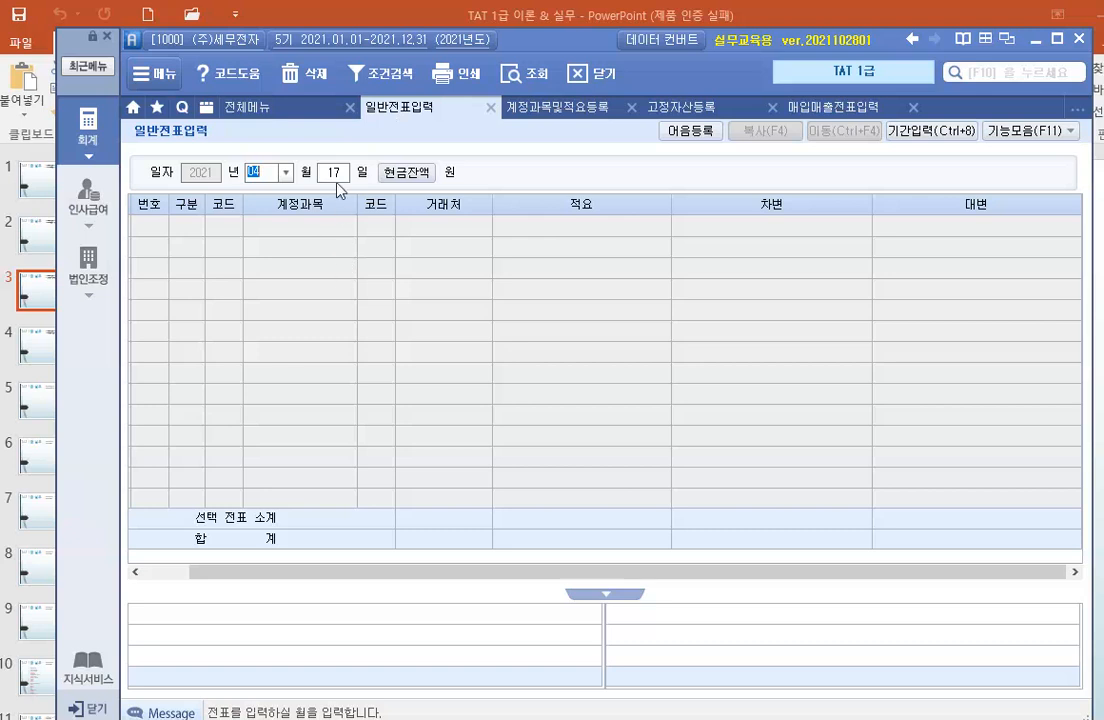
{"action": "key", "text": "Return"}
{"action": "type", "text": "14"}
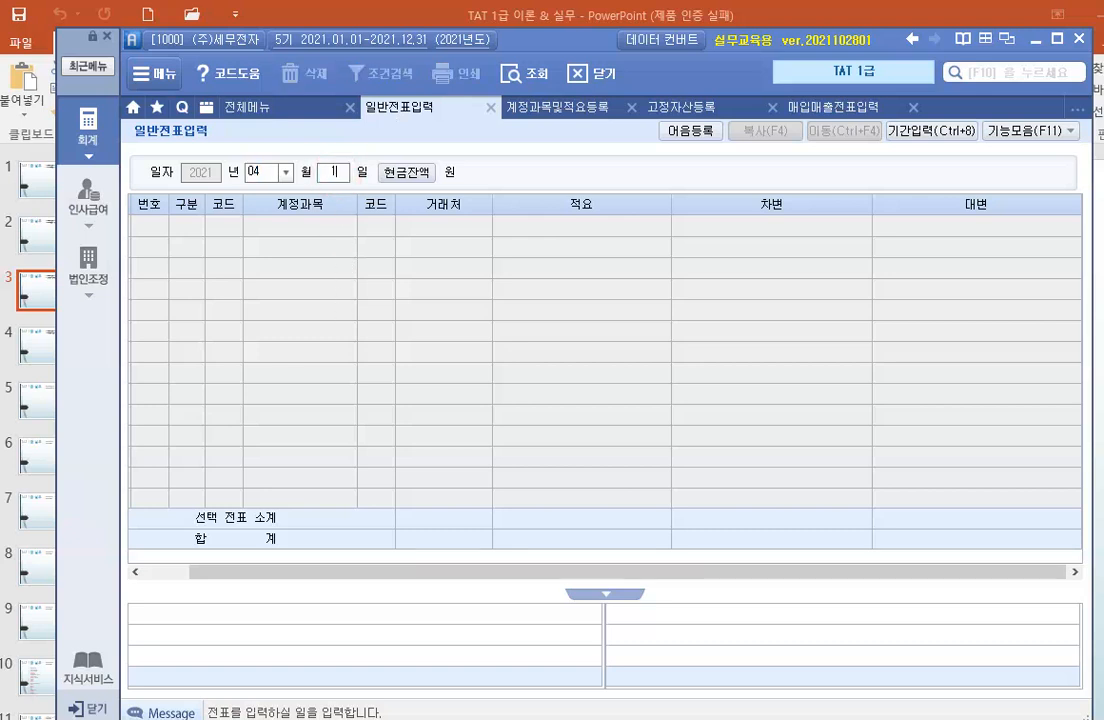
{"action": "key", "text": "Return"}
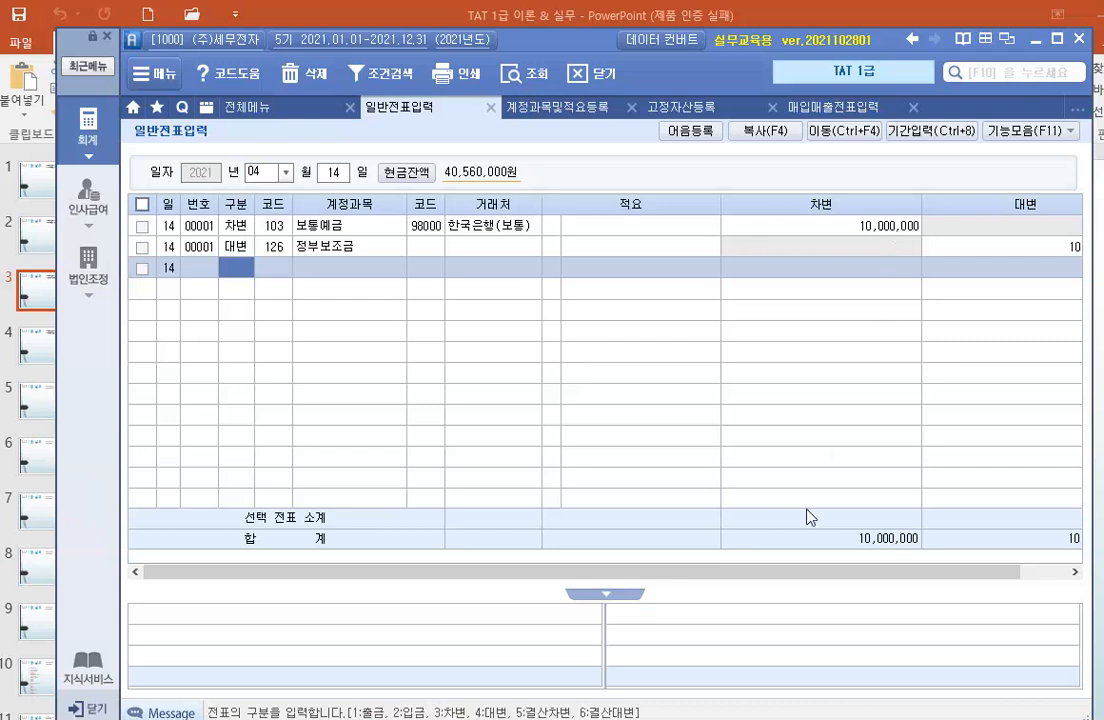
{"action": "left_click_drag", "start_coordinate": [650, 573], "coordinate": [727, 584]}
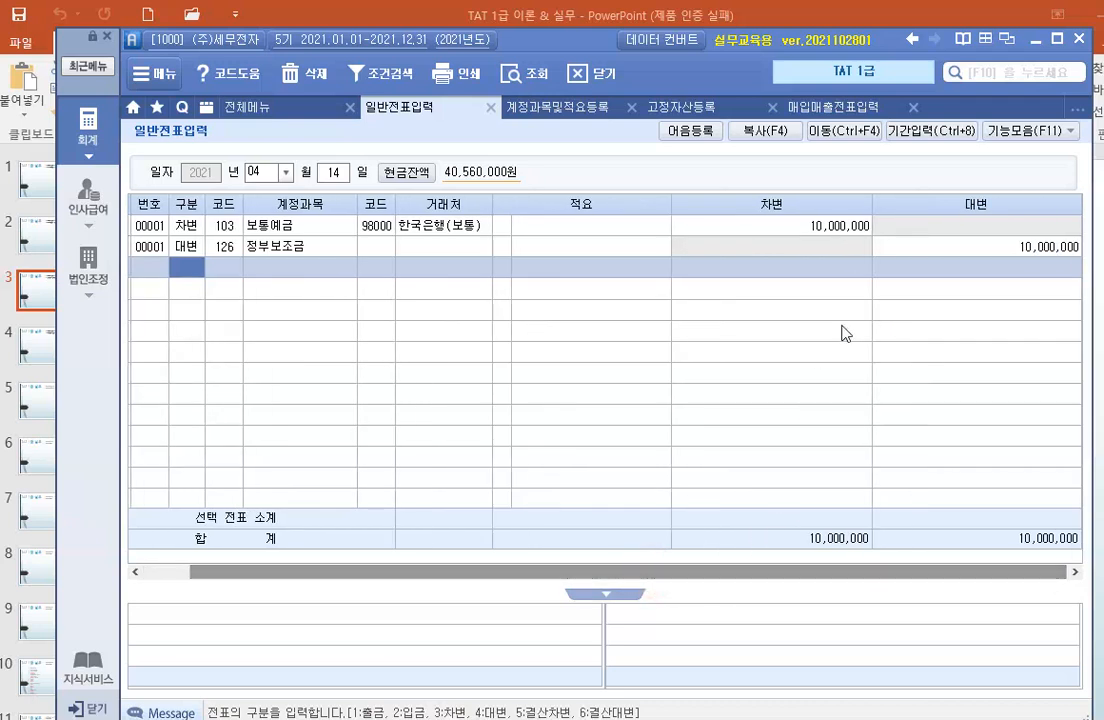
{"action": "left_click", "coordinate": [948, 246]}
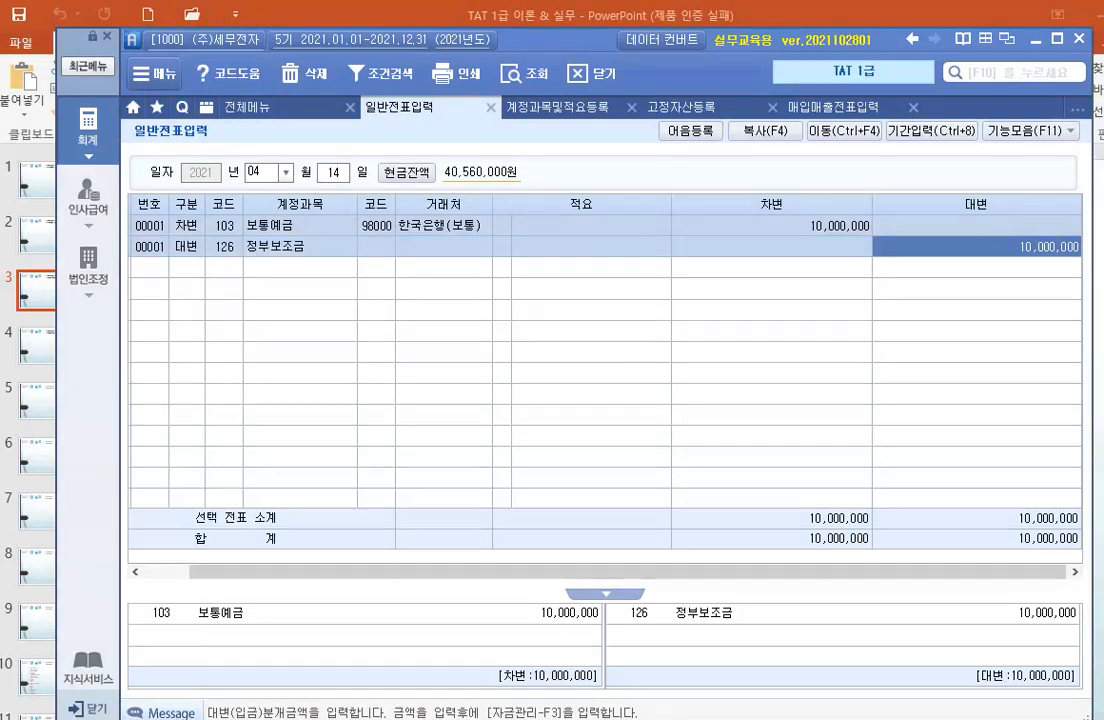
{"action": "left_click", "coordinate": [195, 326]}
{"action": "type", "text": "05.02"}
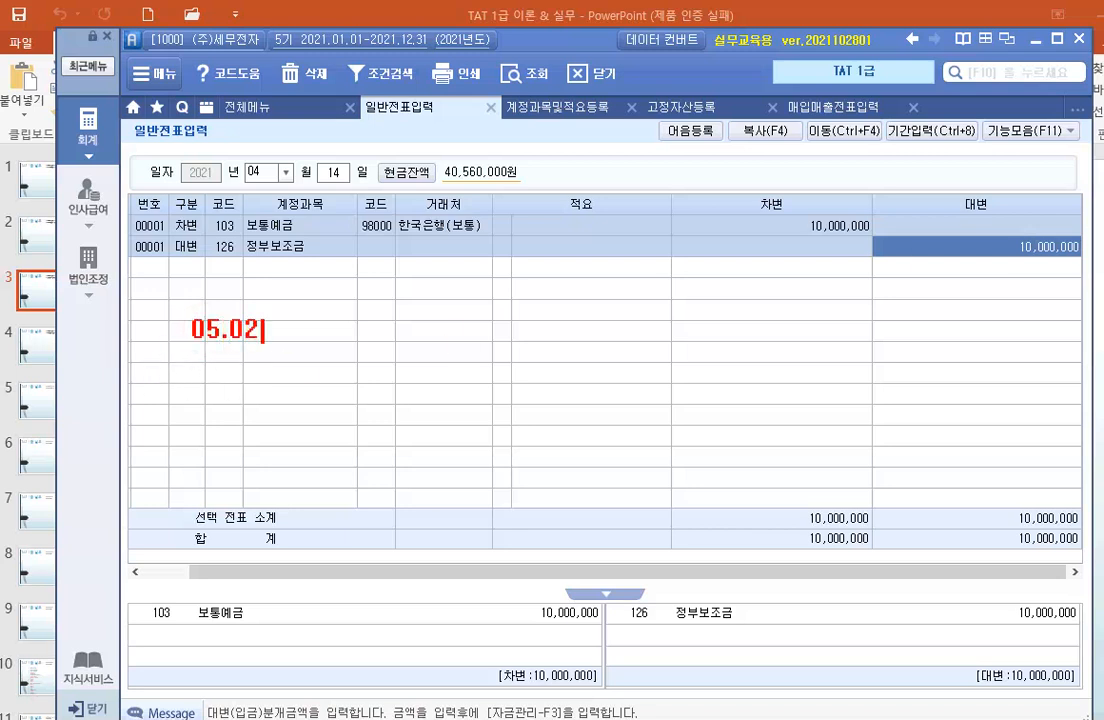
{"action": "key", "text": "Return"}
{"action": "key", "text": "Return"}
{"action": "type", "text": "(차"}
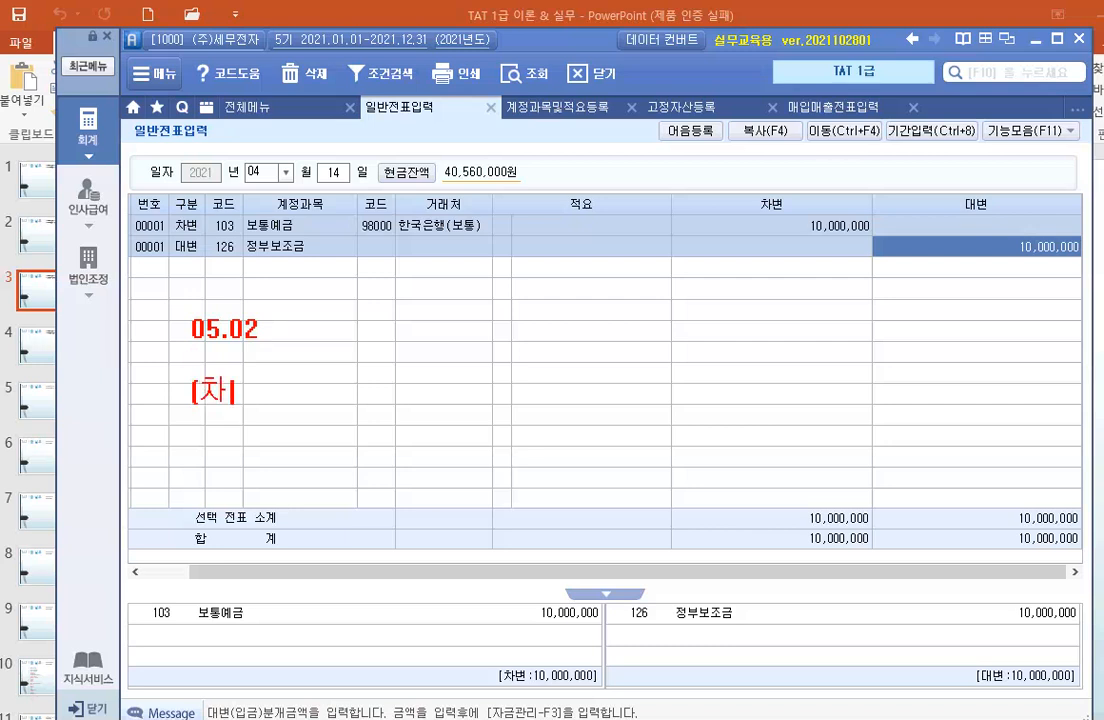
{"action": "type", "text": ") 정부보조금"}
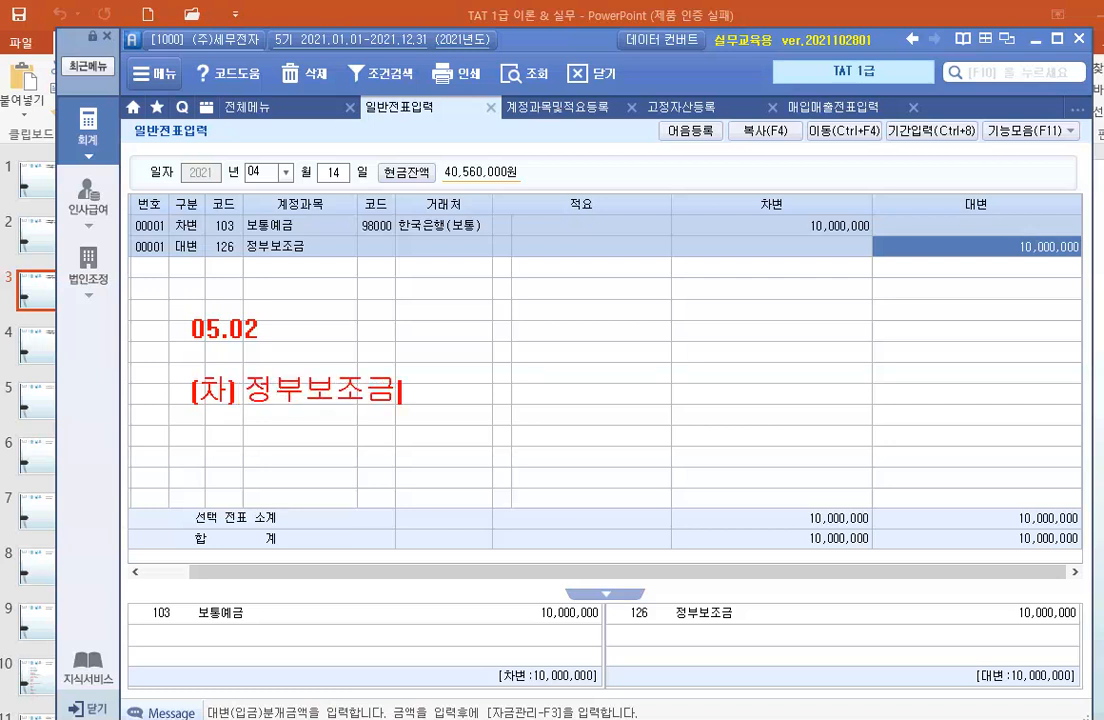
{"action": "type", "text": "("}
{"action": "type", "text": "126]"}
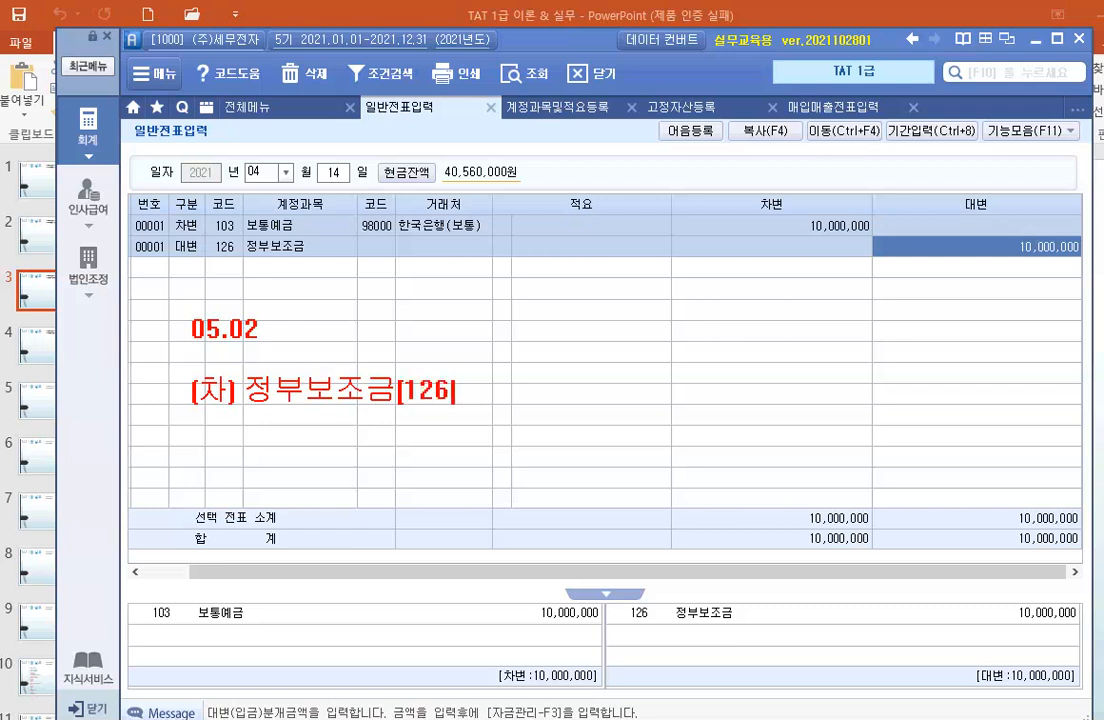
{"action": "type", "text": "."}
{"action": "type", "text": ")"}
{"action": "type", "text": " 10,0"}
{"action": "type", "text": "00,00"}
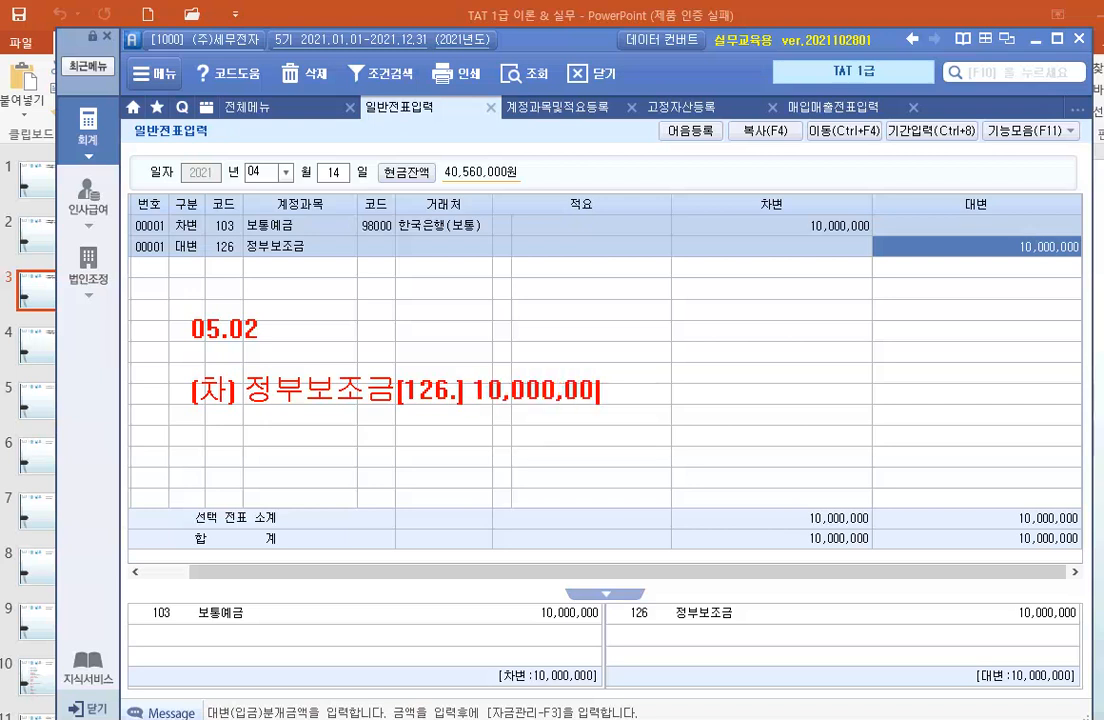
{"action": "type", "text": "0  (대"}
{"action": "type", "text": ") 정부"}
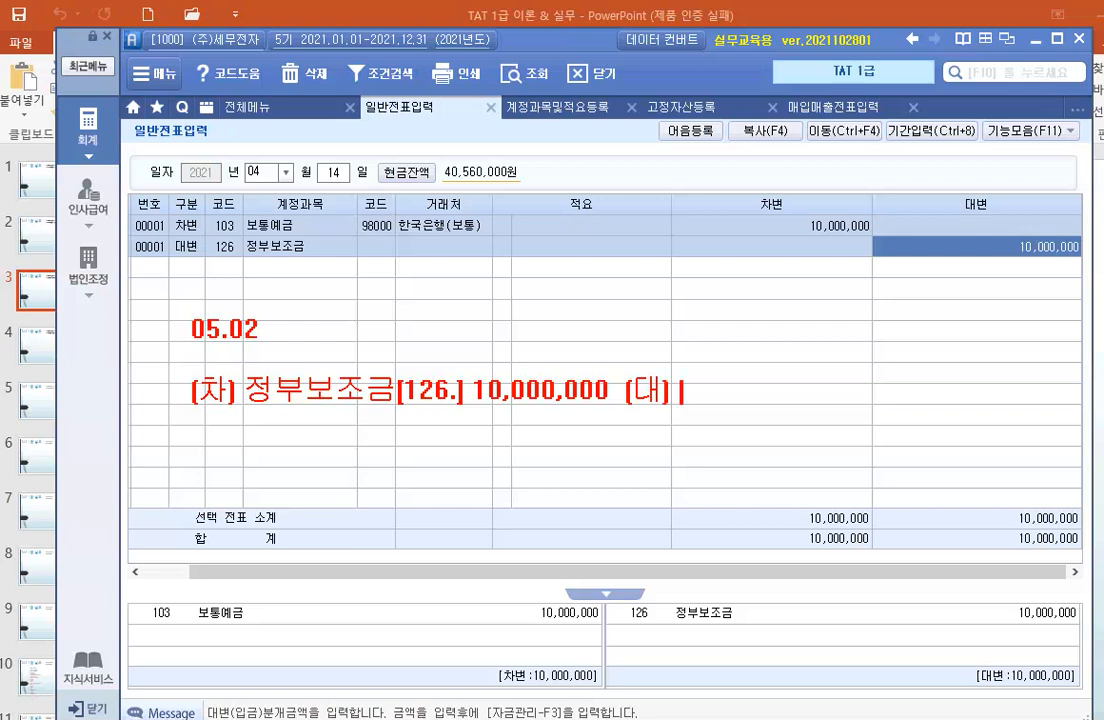
{"action": "type", "text": "보조금"}
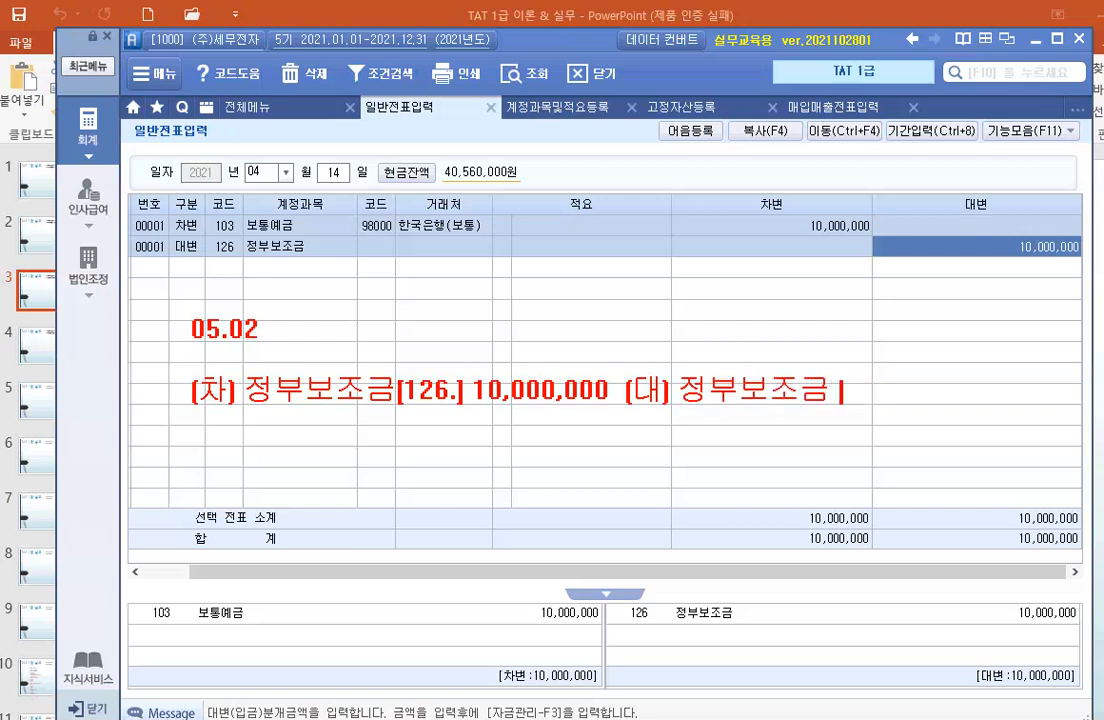
{"action": "key", "text": "BackSpace"}
{"action": "type", "text": "["}
{"action": "type", "text": "219."}
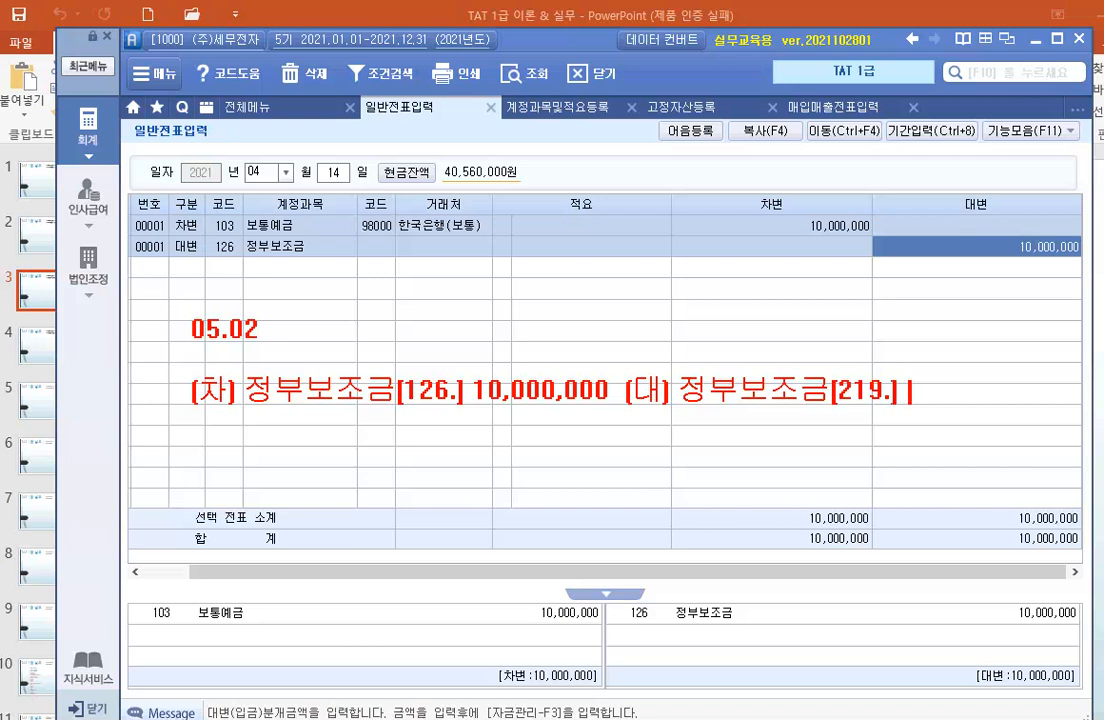
{"action": "type", "text": "종"}
{"action": "key", "text": "BackSpace"}
{"action": "key", "text": "BackSpace"}
{"action": "key", "text": "BackSpace"}
{"action": "type", "text": "10,000,00"}
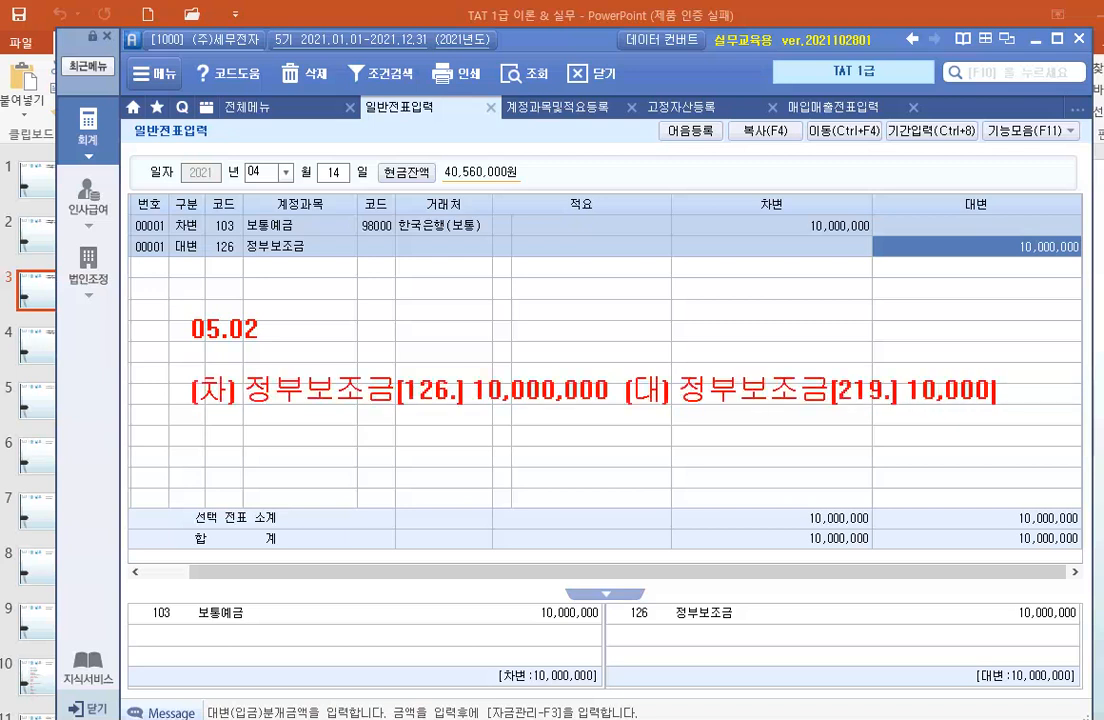
{"action": "type", "text": "0"}
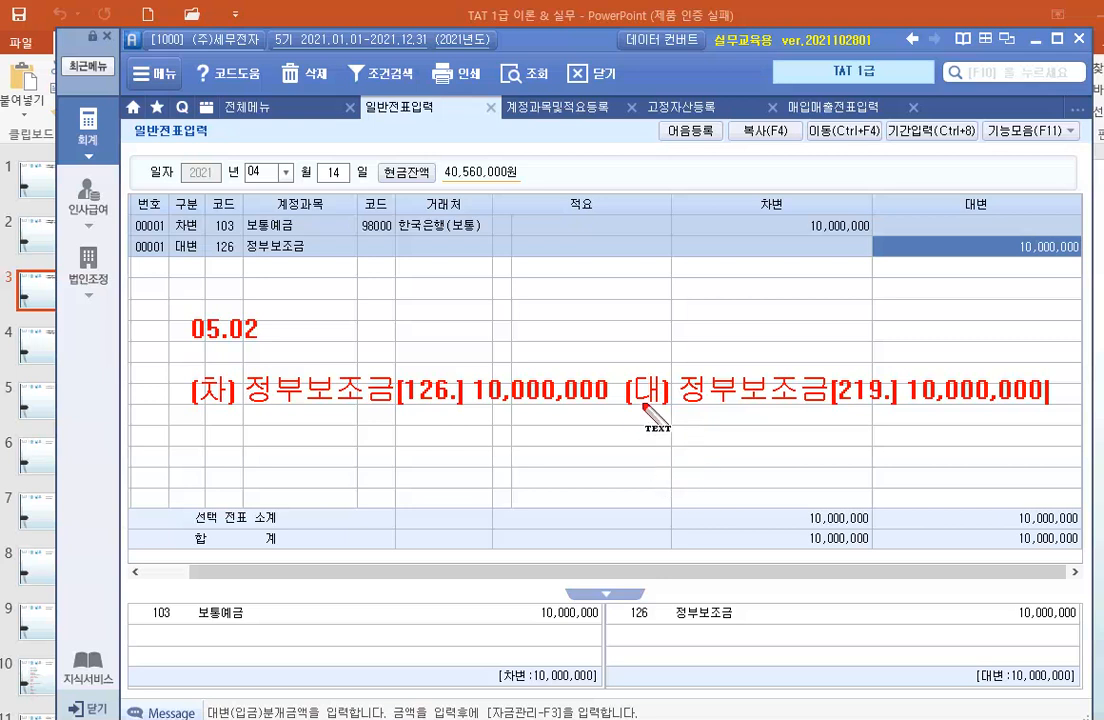
{"action": "key", "text": "Escape"}
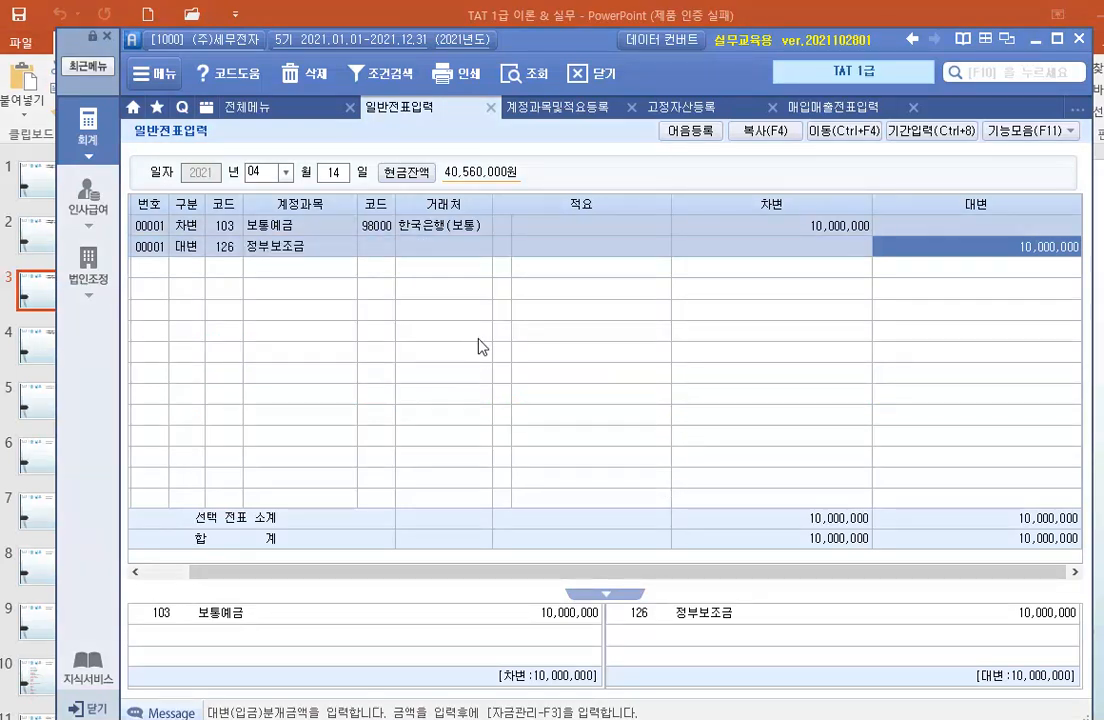
Change the general voucher entry (일반전표입력) date to May 2.
{"action": "left_click", "coordinate": [285, 172]}
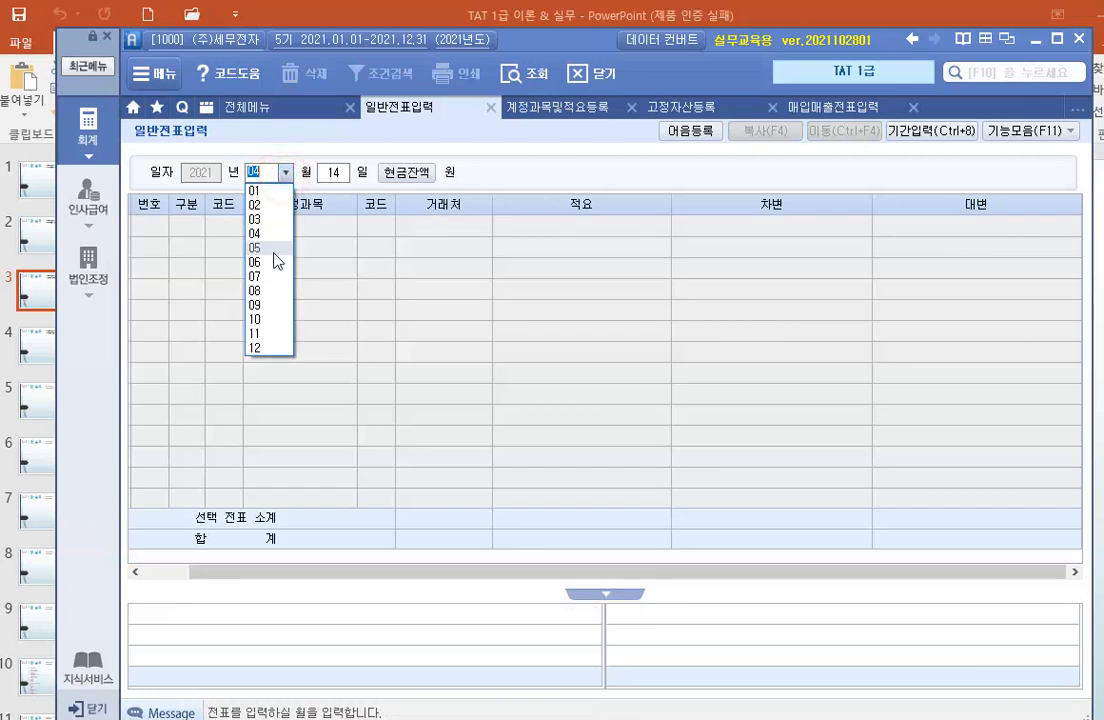
{"action": "left_click", "coordinate": [276, 256]}
{"action": "type", "text": "2"}
{"action": "key", "text": "Return"}
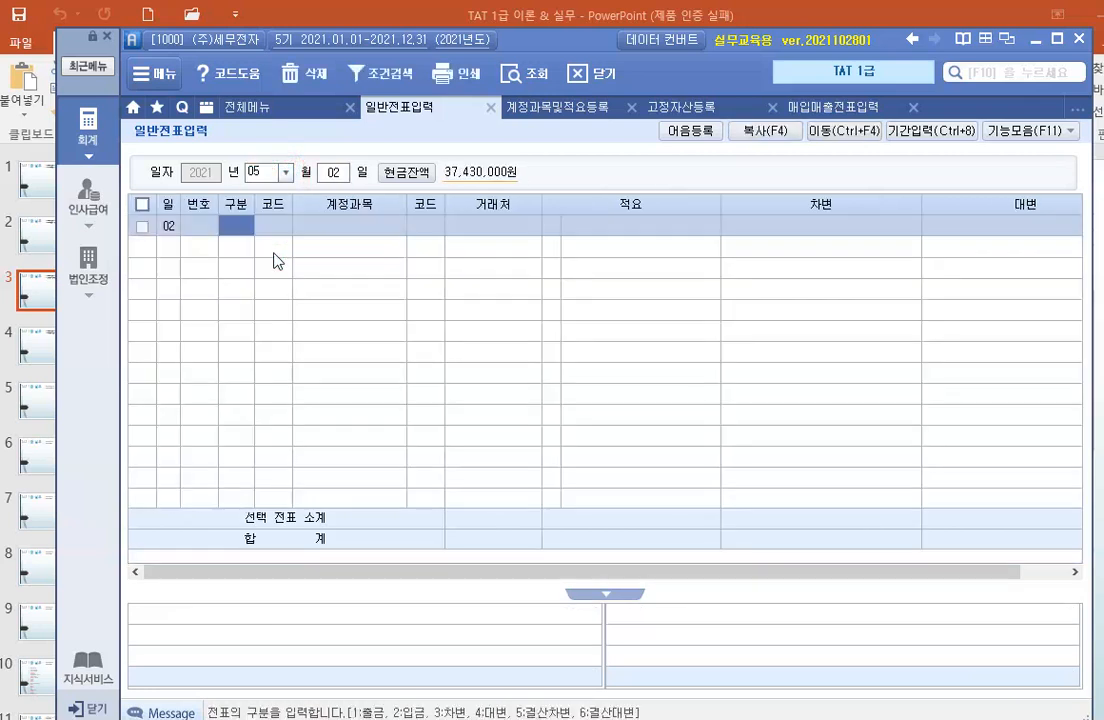
Add a debit line for account 126 (정부보조금) at 10,000,000 to the May 2 voucher.
{"action": "type", "text": "3"}
{"action": "key", "text": "Return"}
{"action": "type", "text": "2"}
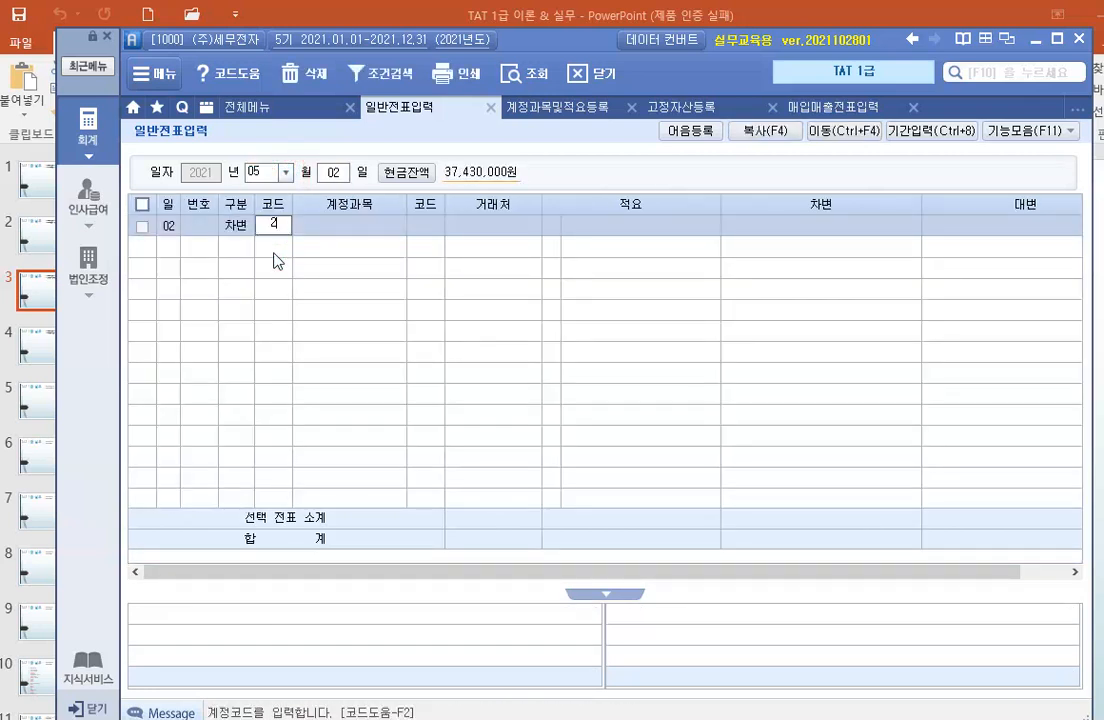
{"action": "key", "text": "BackSpace"}
{"action": "type", "text": "126"}
{"action": "key", "text": "Return"}
{"action": "key", "text": "Return"}
{"action": "key", "text": "Return"}
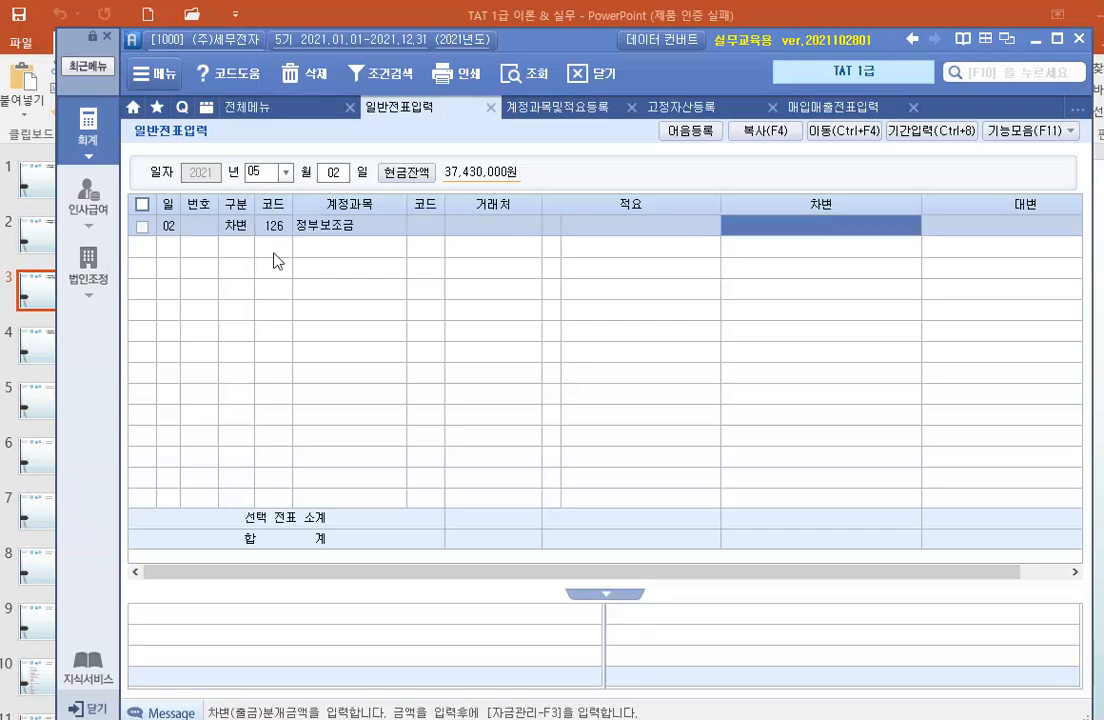
{"action": "type", "text": "10,000,000"}
Balance the May 2 voucher with a credit line for account 219 (정부보조금) at 10,000,000.
{"action": "key", "text": "Return"}
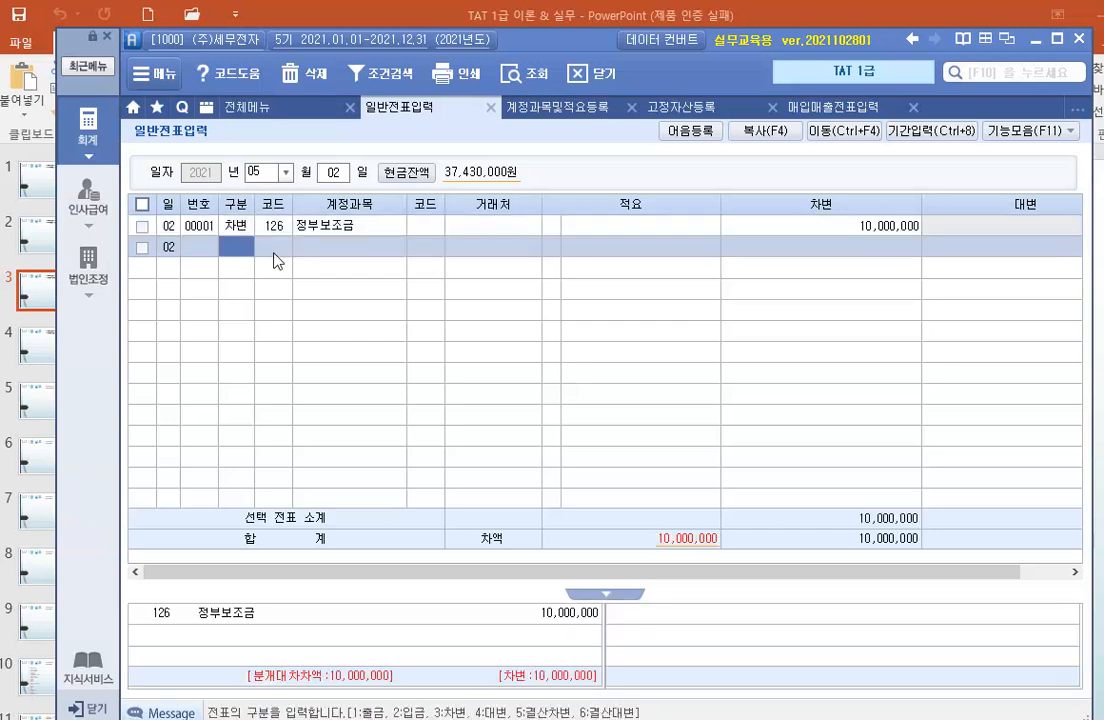
{"action": "type", "text": "4"}
{"action": "key", "text": "Return"}
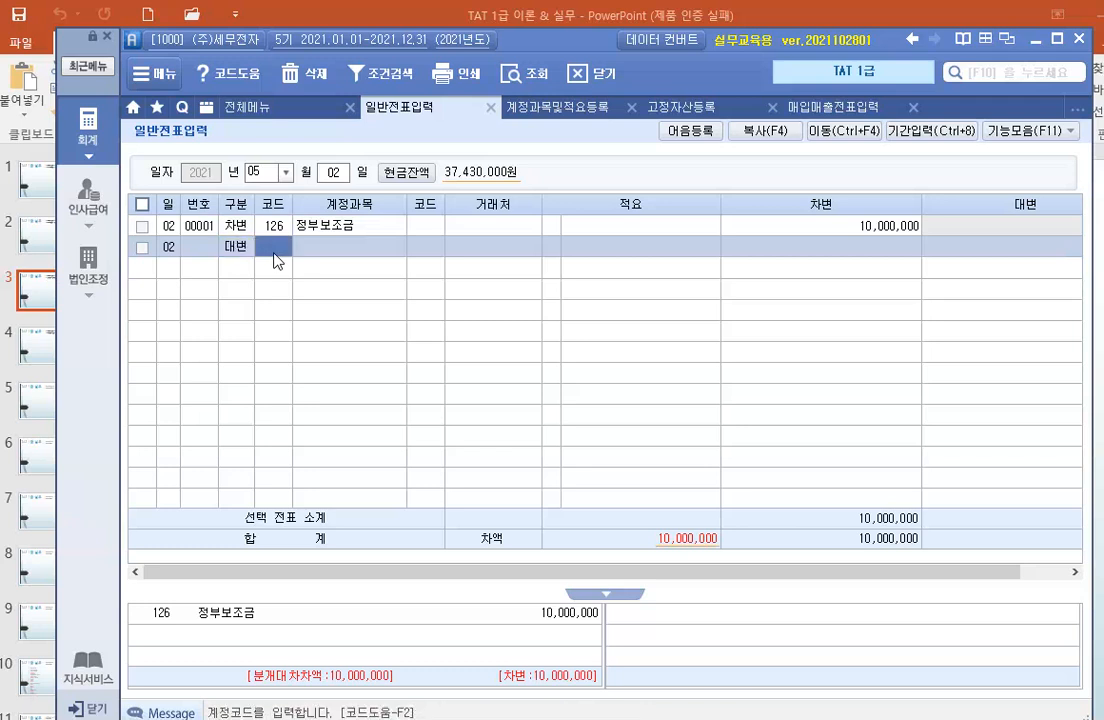
{"action": "type", "text": "219"}
{"action": "key", "text": "Return"}
{"action": "key", "text": "Return"}
{"action": "key", "text": "Return"}
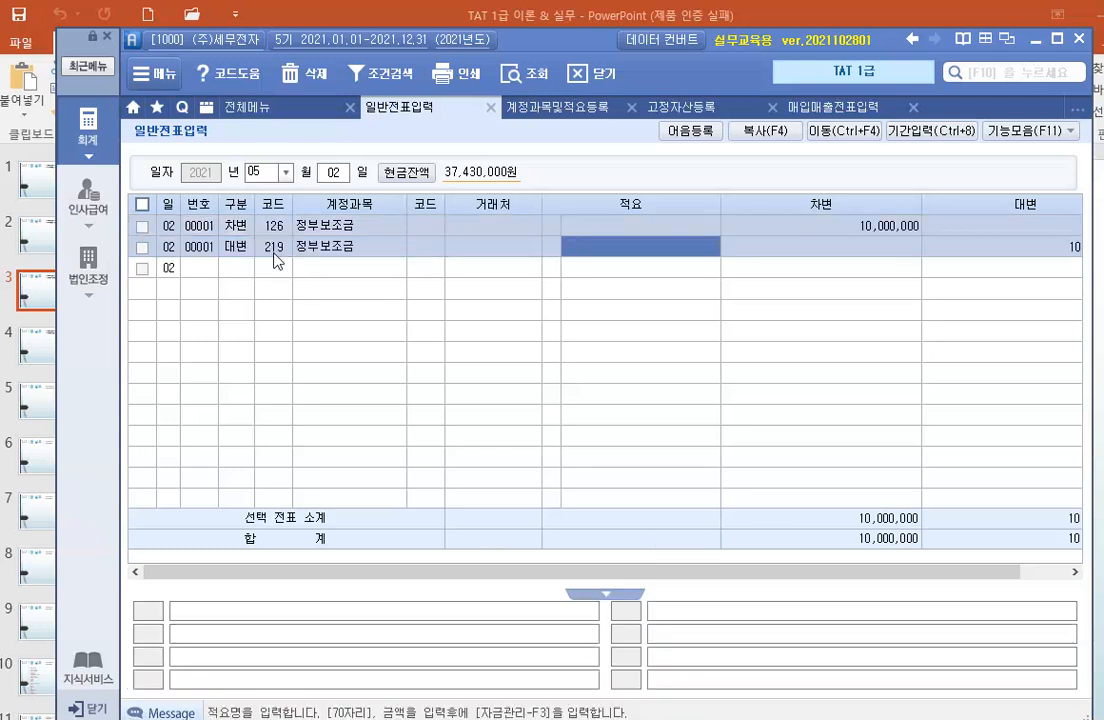
{"action": "key", "text": "Return"}
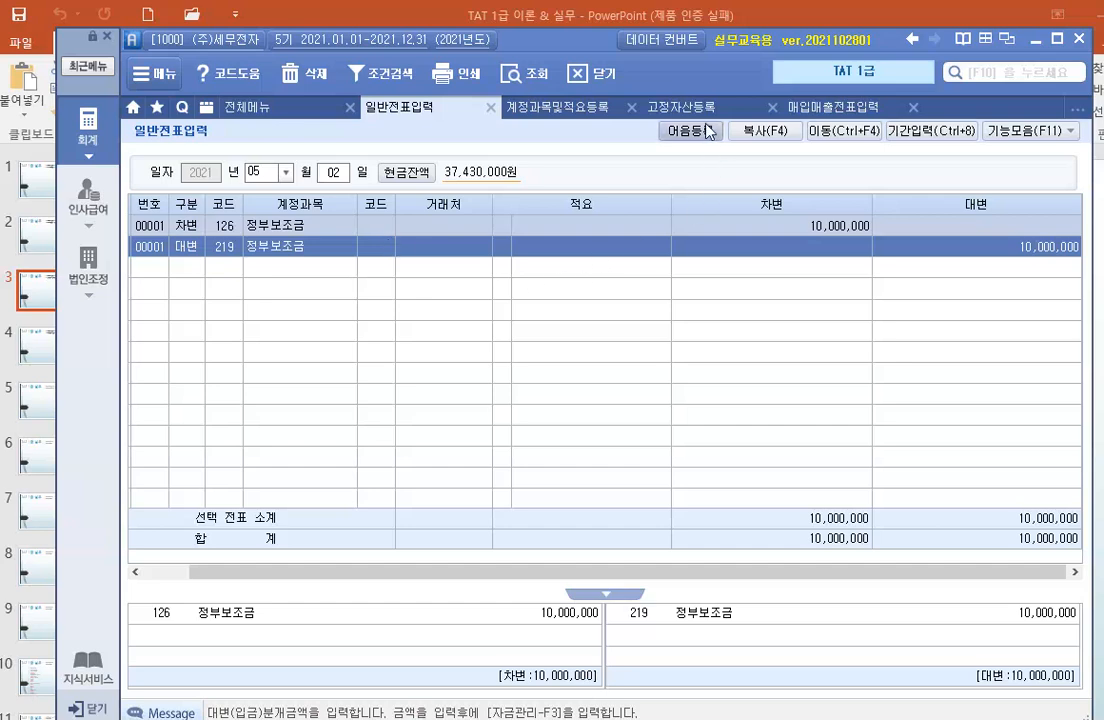
In fixed asset registration (고정자산등록), load account 208 (차량운반구) and open the asset 차량1.
{"action": "left_click", "coordinate": [679, 107]}
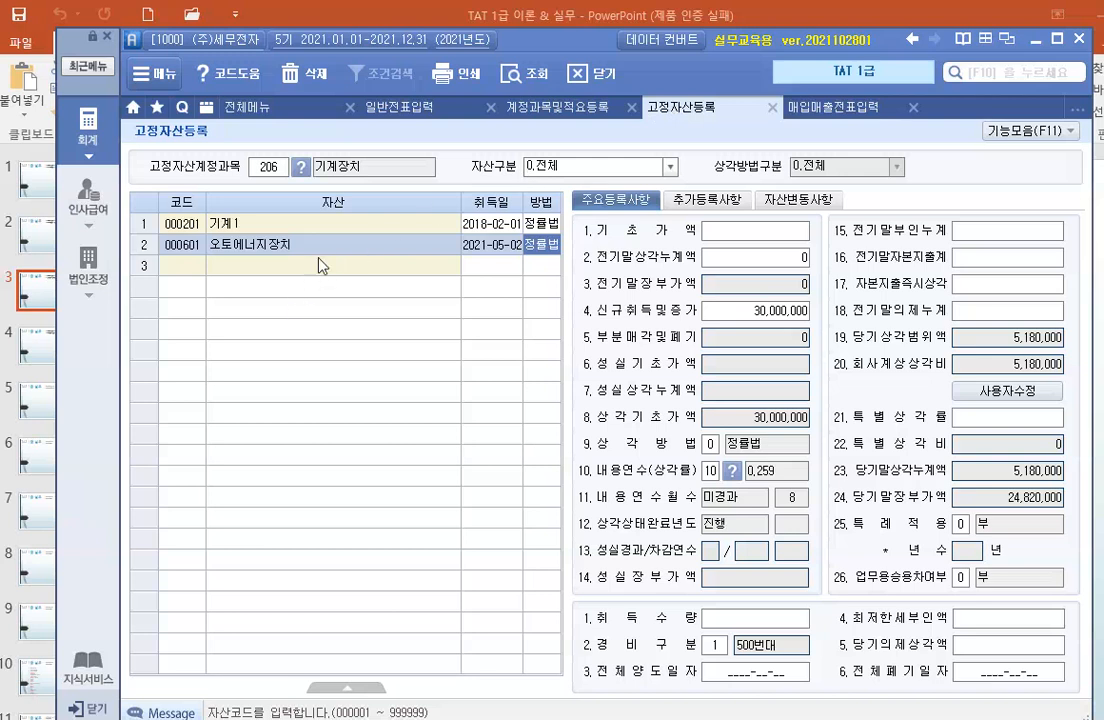
{"action": "left_click", "coordinate": [268, 166]}
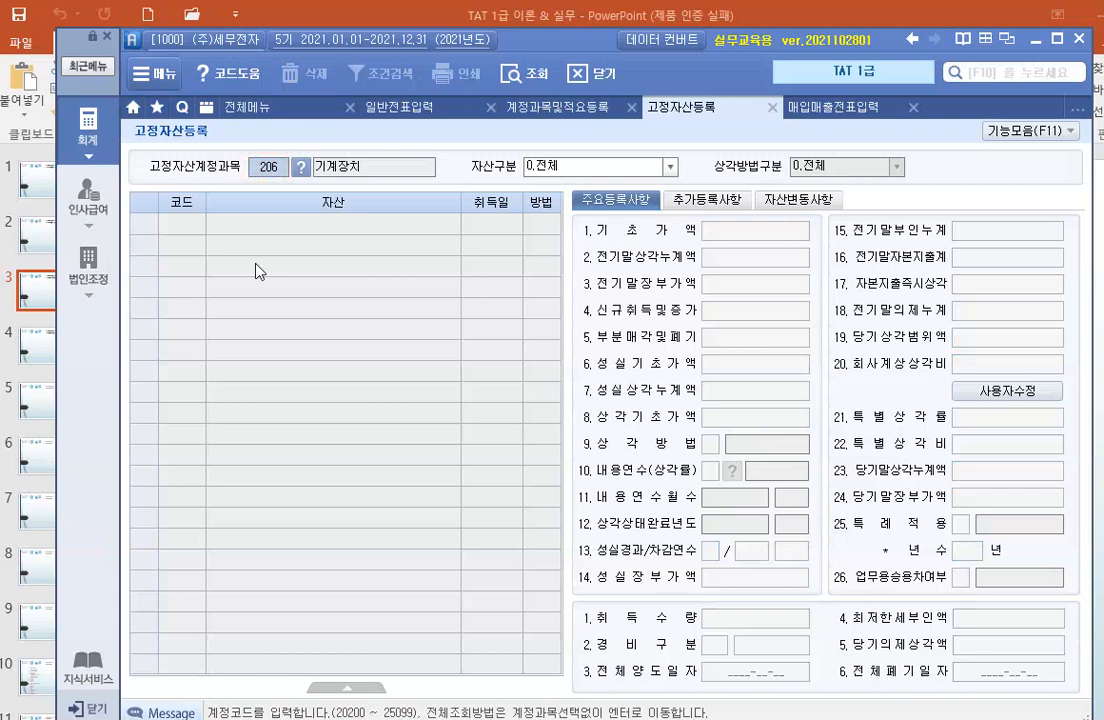
{"action": "type", "text": "208"}
{"action": "key", "text": "Return"}
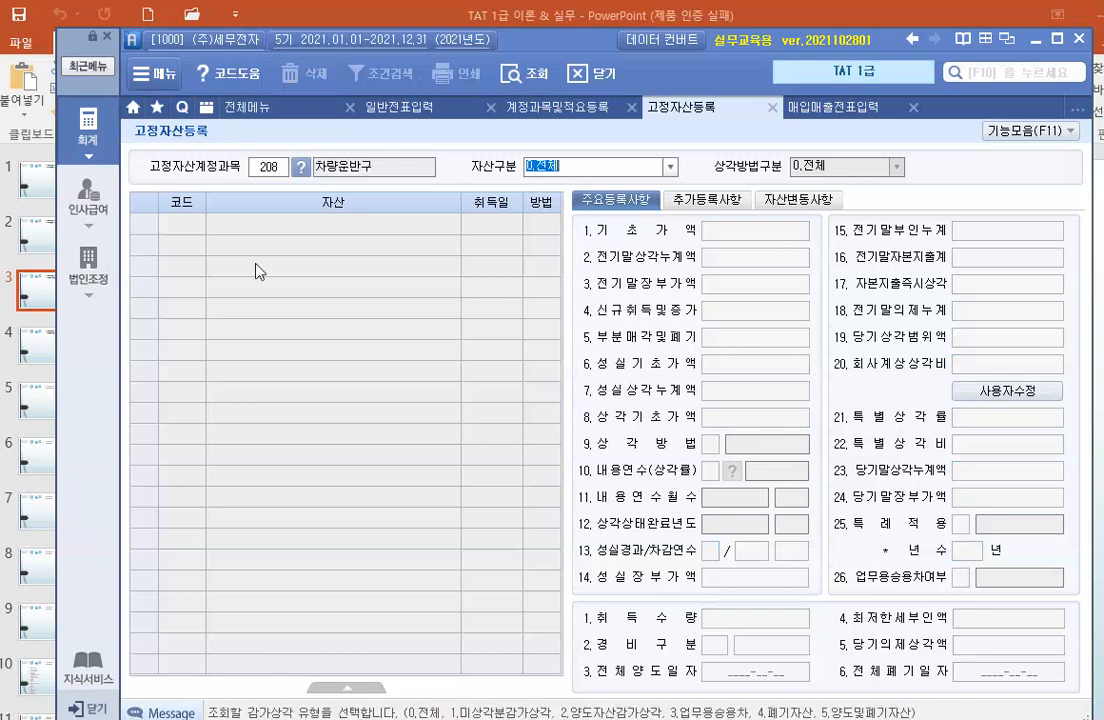
{"action": "key", "text": "Return"}
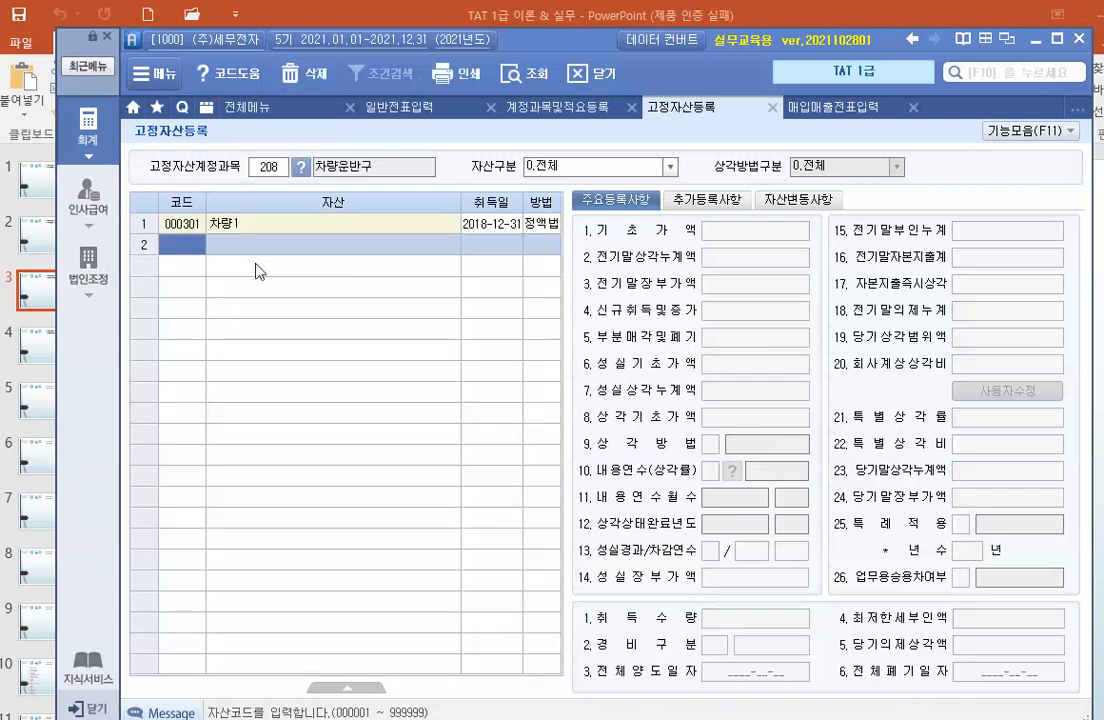
{"action": "left_click", "coordinate": [292, 226]}
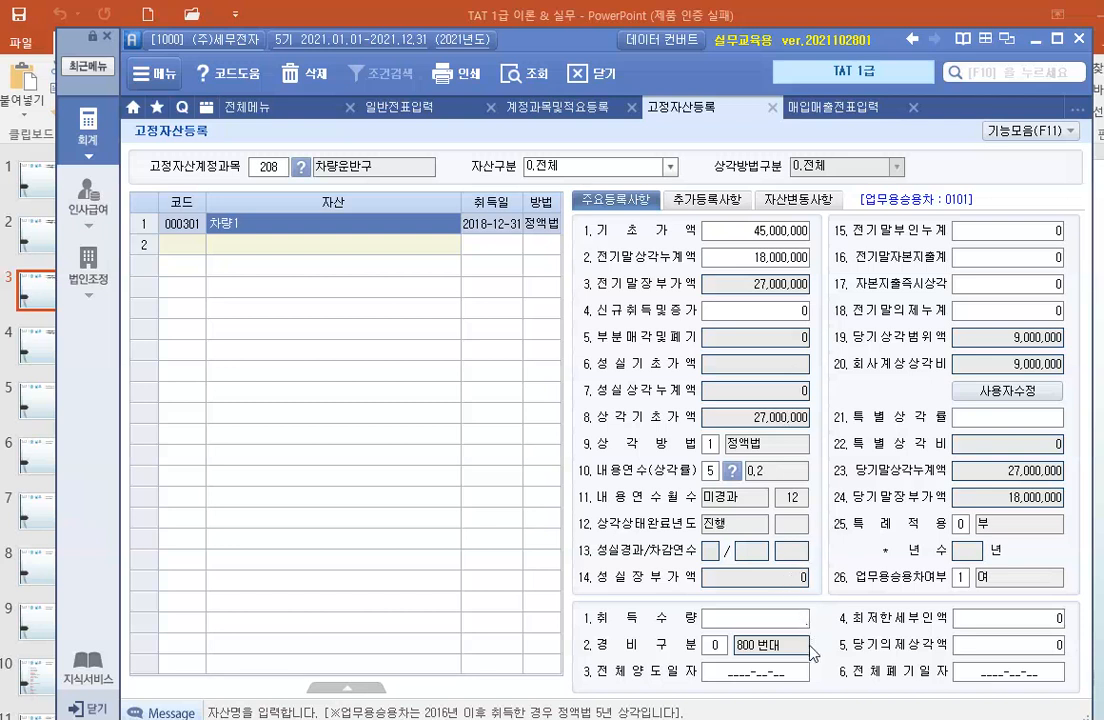
Set the full disposal date (전체양도일자) of 차량1 to 2021-05-31.
{"action": "left_click", "coordinate": [712, 673]}
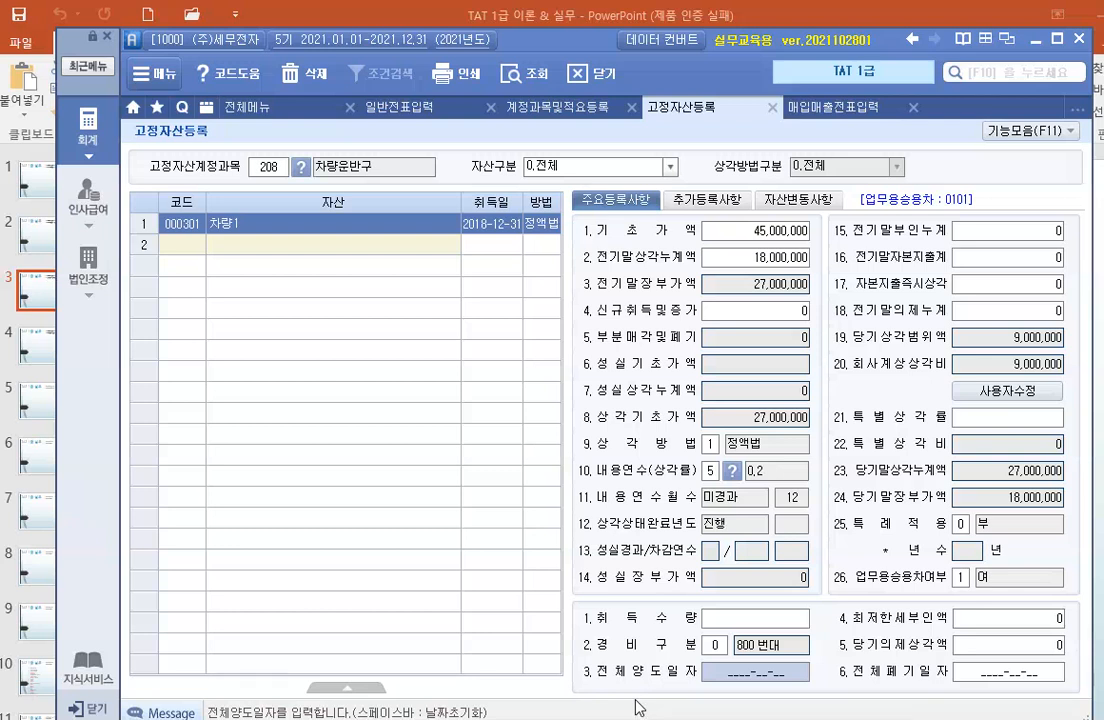
{"action": "type", "text": "2021-05-"}
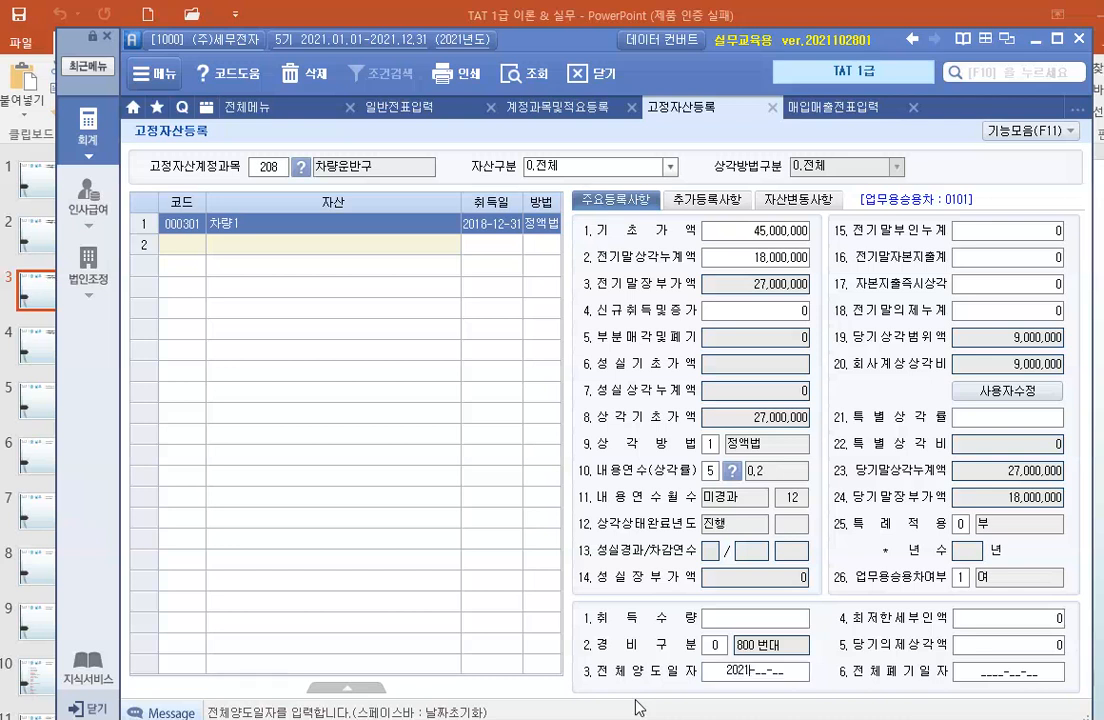
{"action": "type", "text": "31"}
{"action": "key", "text": "Return"}
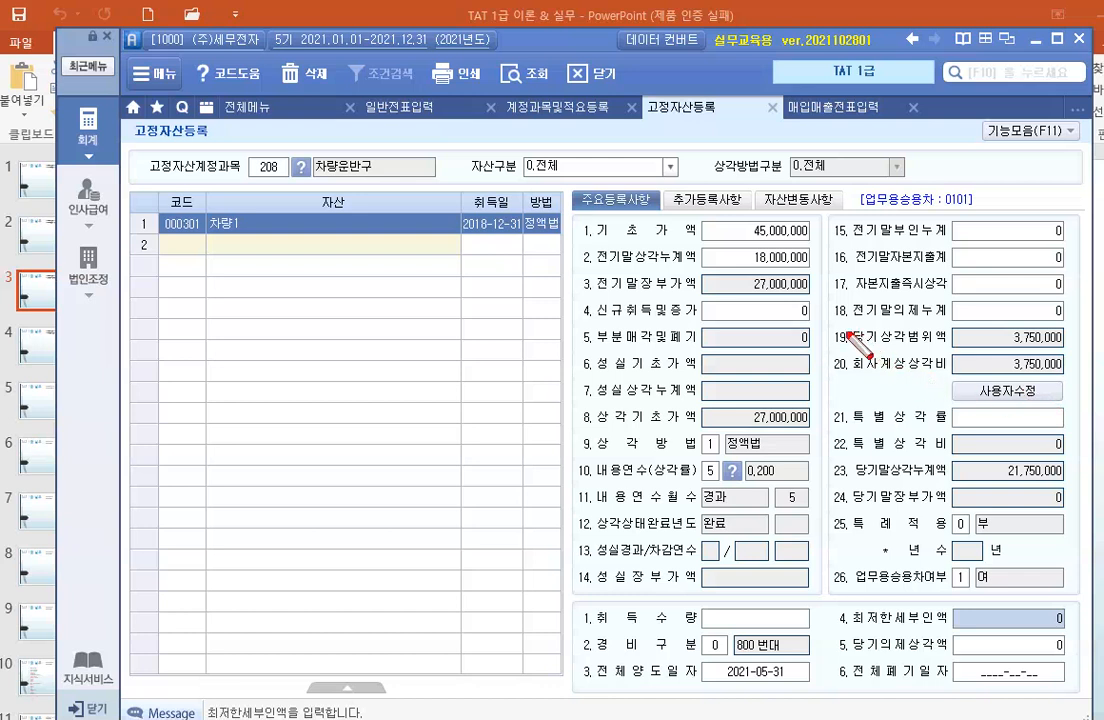
Box the 회사계상상각비 amount and annotate the screen with the debit (차) 감가상각비 3,750,000.
{"action": "left_click_drag", "start_coordinate": [834, 348], "coordinate": [1069, 381]}
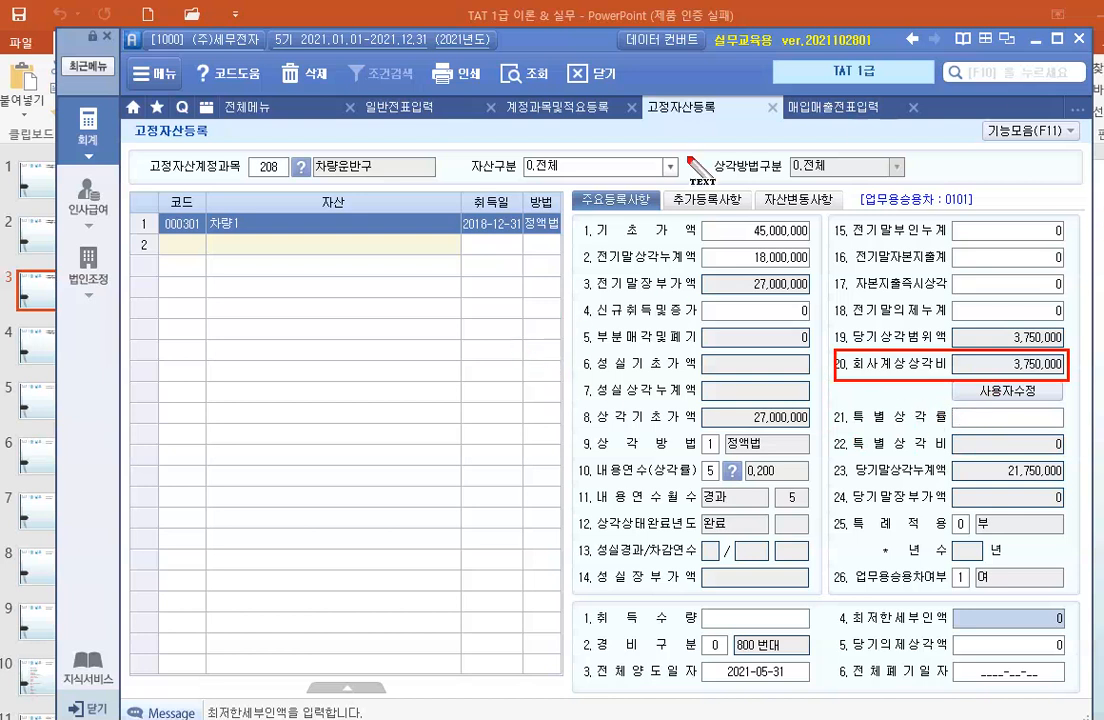
{"action": "left_click_drag", "start_coordinate": [190, 270], "coordinate": [190, 293]}
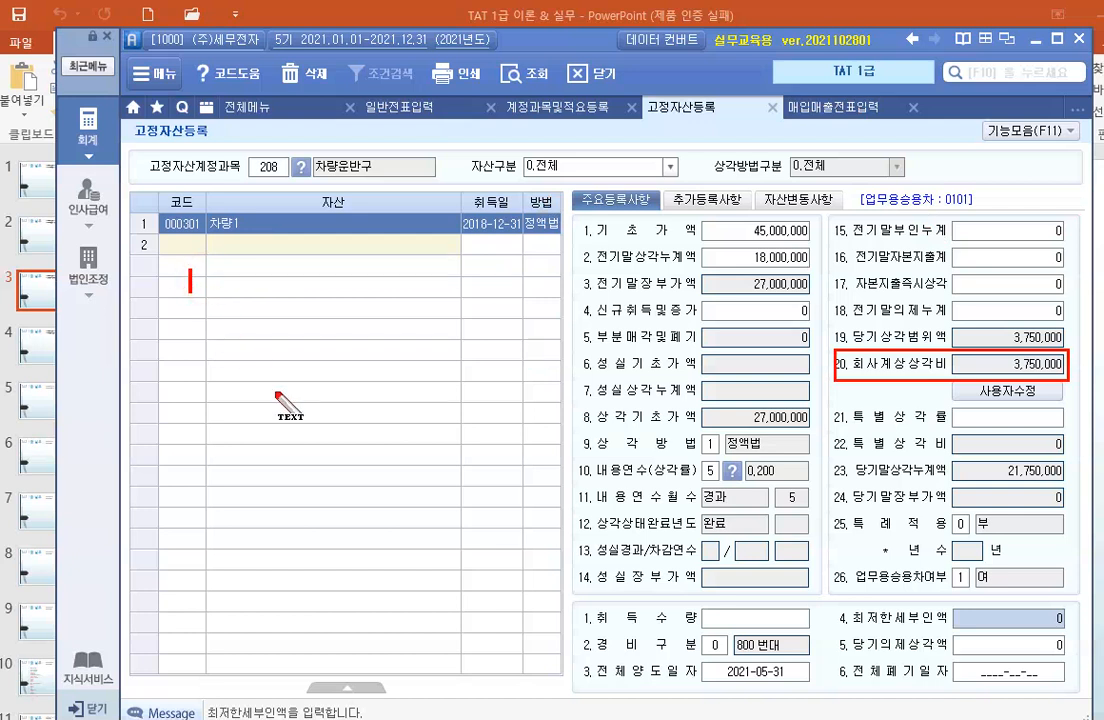
{"action": "mouse_move", "coordinate": [188, 272]}
{"action": "left_mouse_down"}
{"action": "mouse_move", "coordinate": [187, 292]}
{"action": "mouse_move", "coordinate": [236, 292]}
{"action": "left_mouse_up"}
{"action": "type", "text": "차) "}
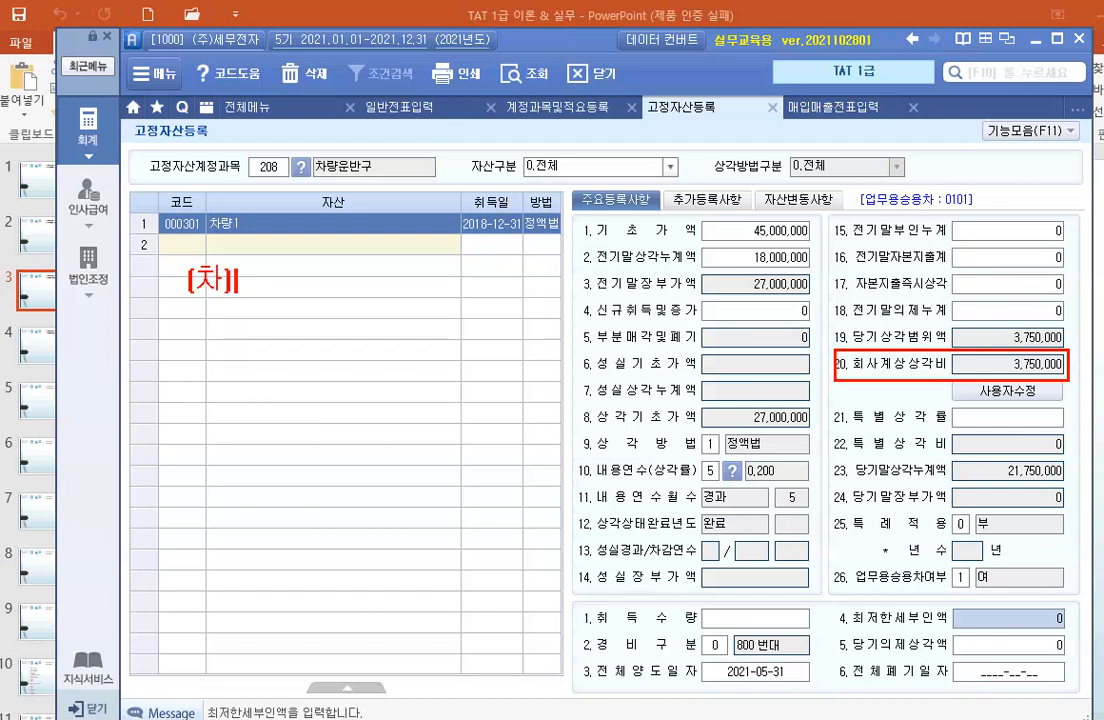
{"action": "type", "text": "감가상각비"}
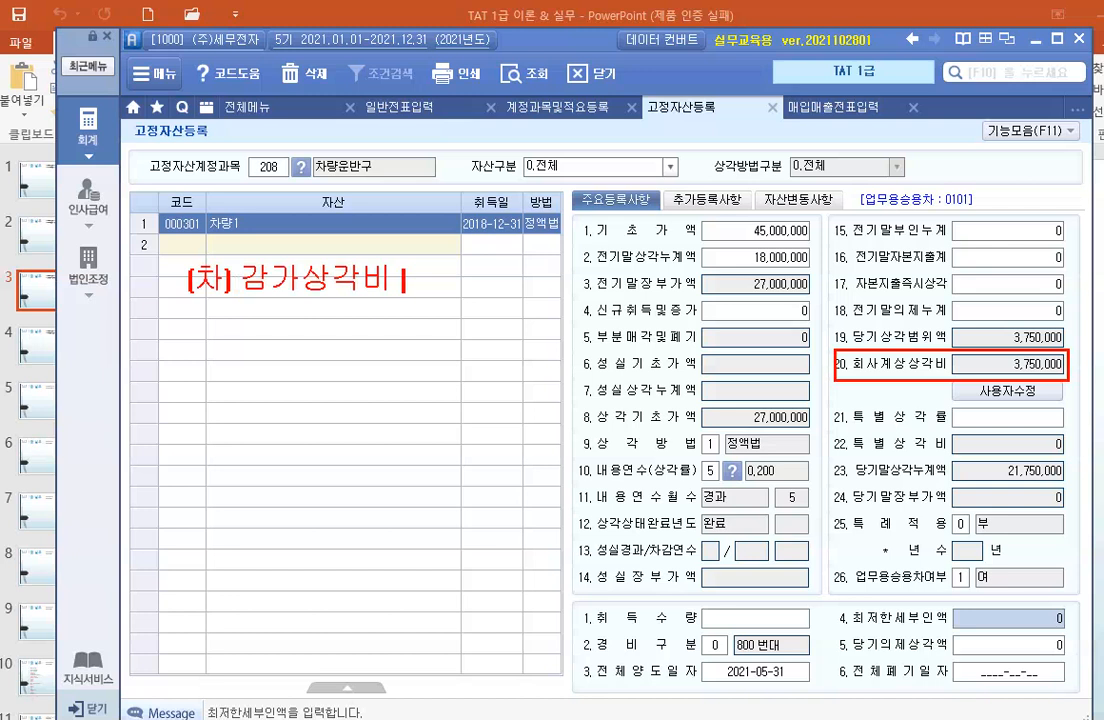
{"action": "type", "text": " 3,750,000 "}
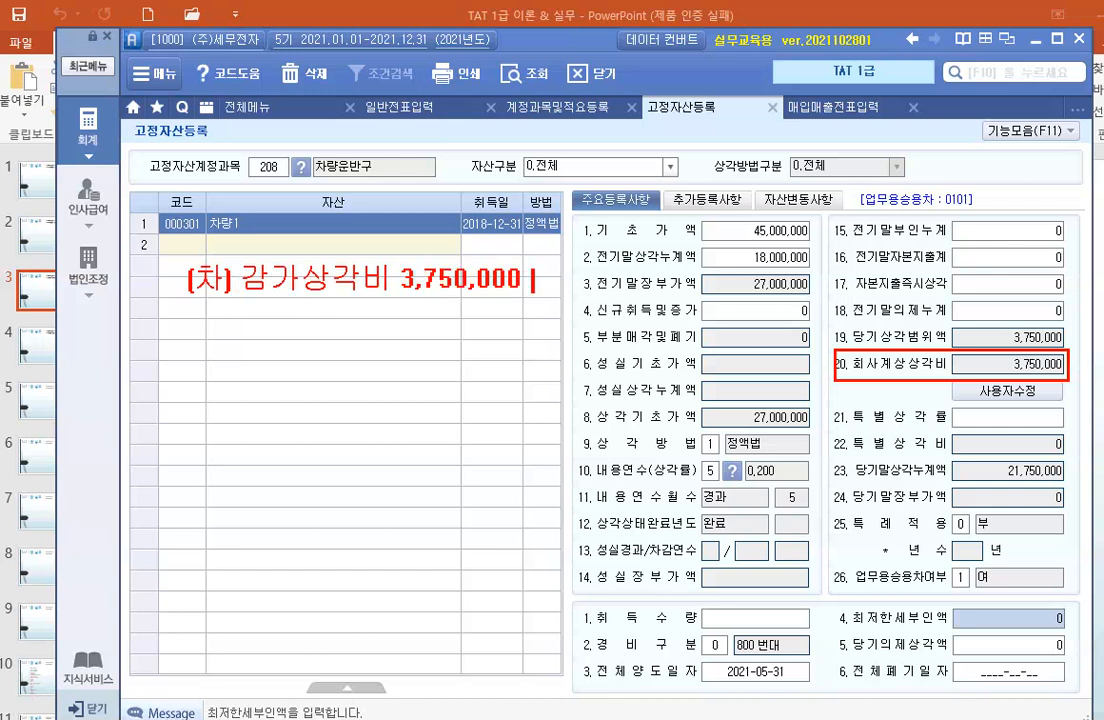
{"action": "type", "text": "(대)가"}
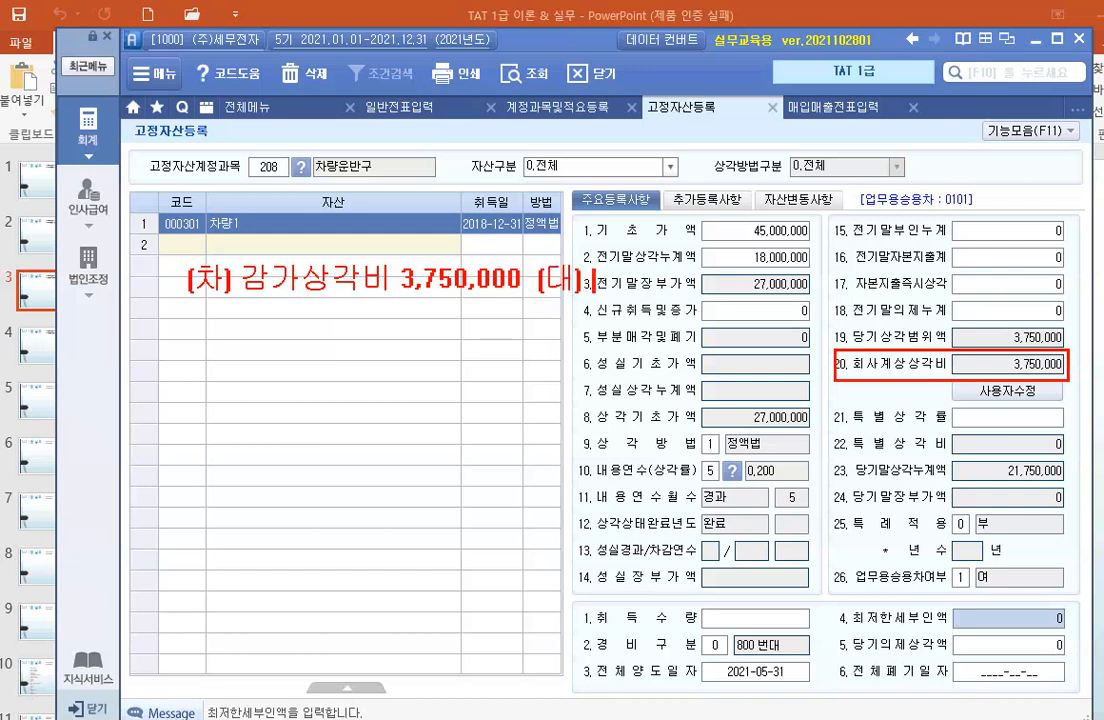
{"action": "type", "text": "가상"}
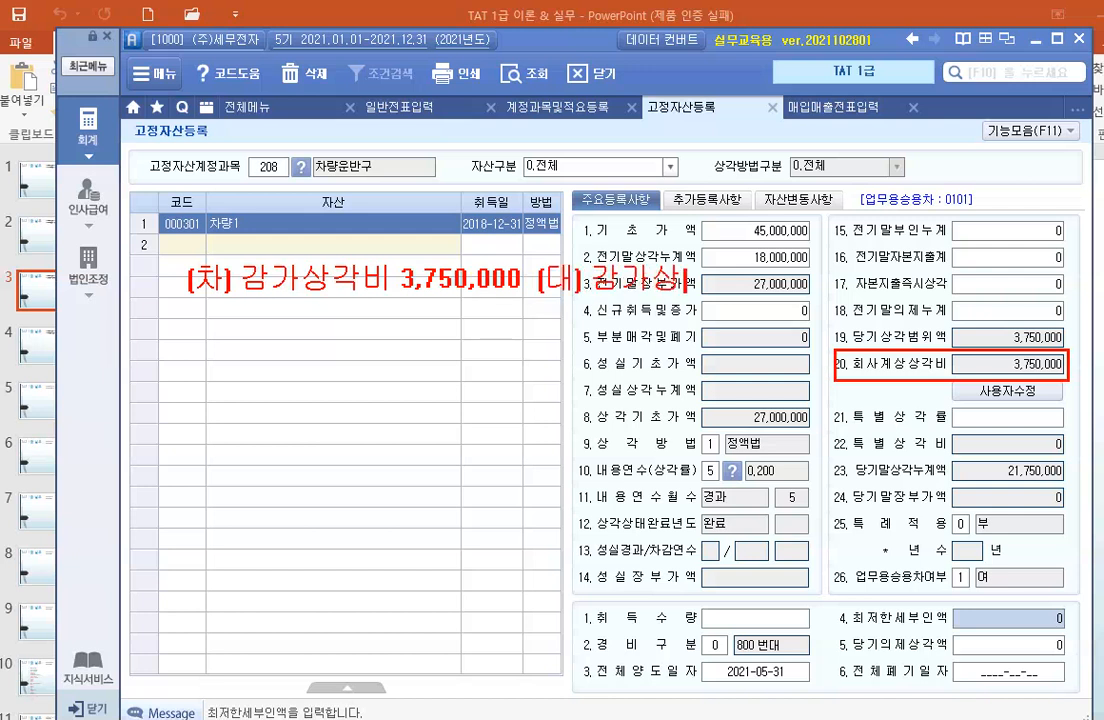
{"action": "type", "text": "각누계액"}
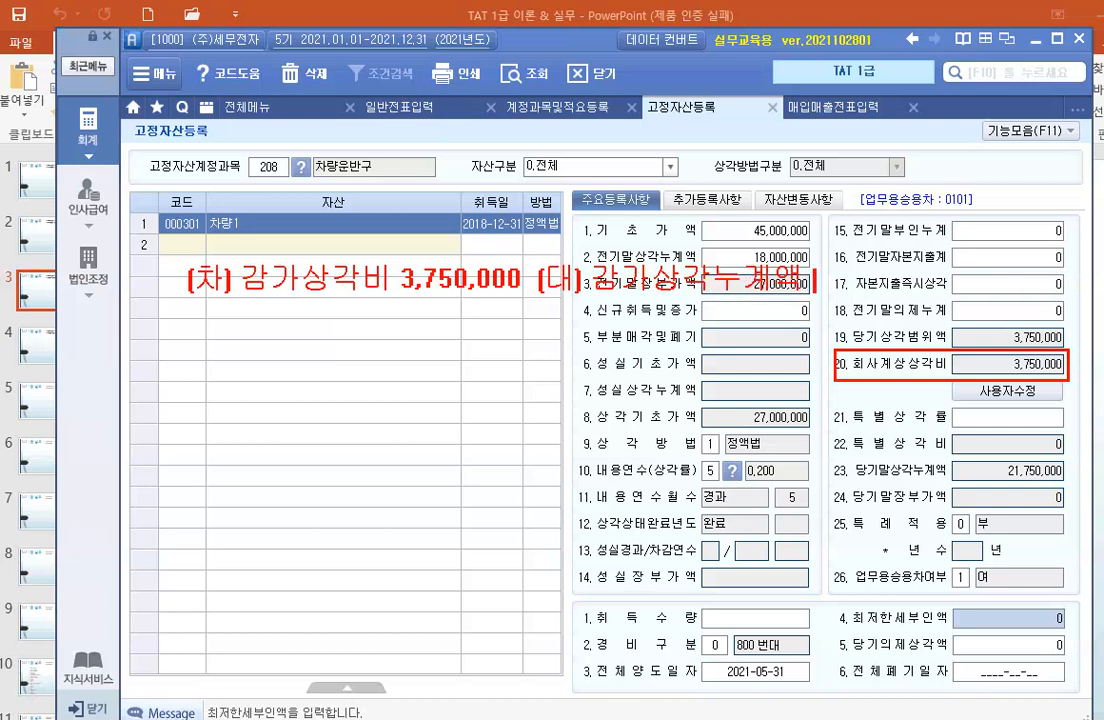
{"action": "type", "text": " 3,750,000"}
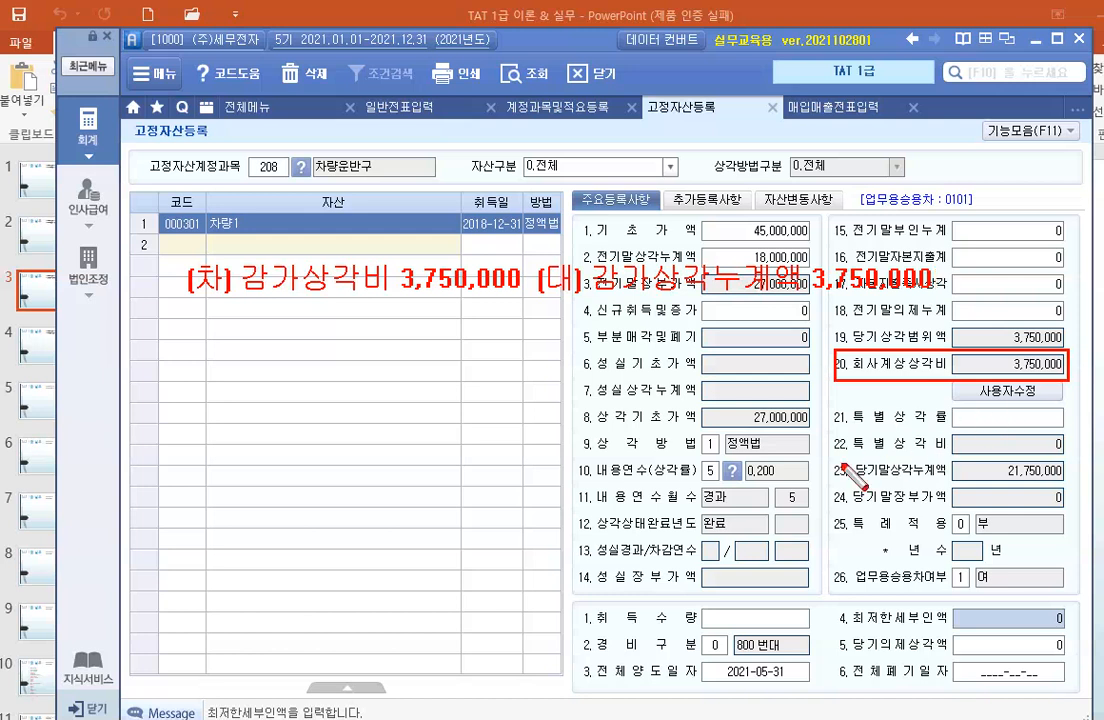
Box the 당기말상각누계액 amount and write the note line 차량운반구 45,000,000 below the annotated entry.
{"action": "left_click_drag", "start_coordinate": [829, 453], "coordinate": [1066, 487]}
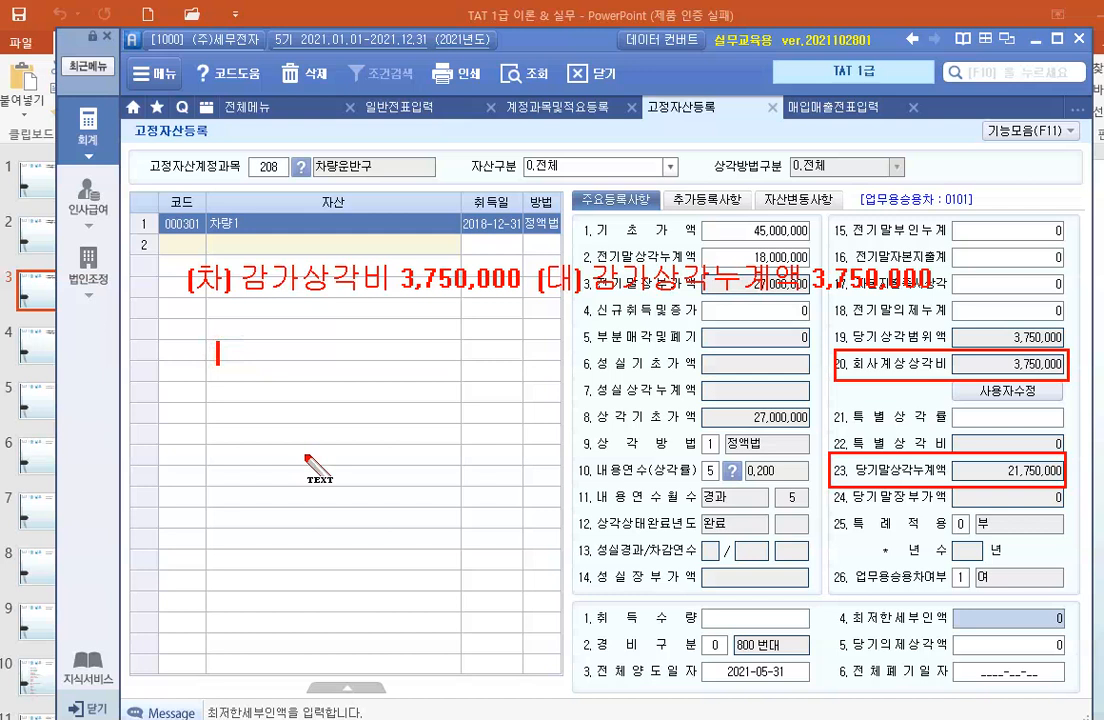
{"action": "type", "text": "차"}
{"action": "type", "text": "량운분"}
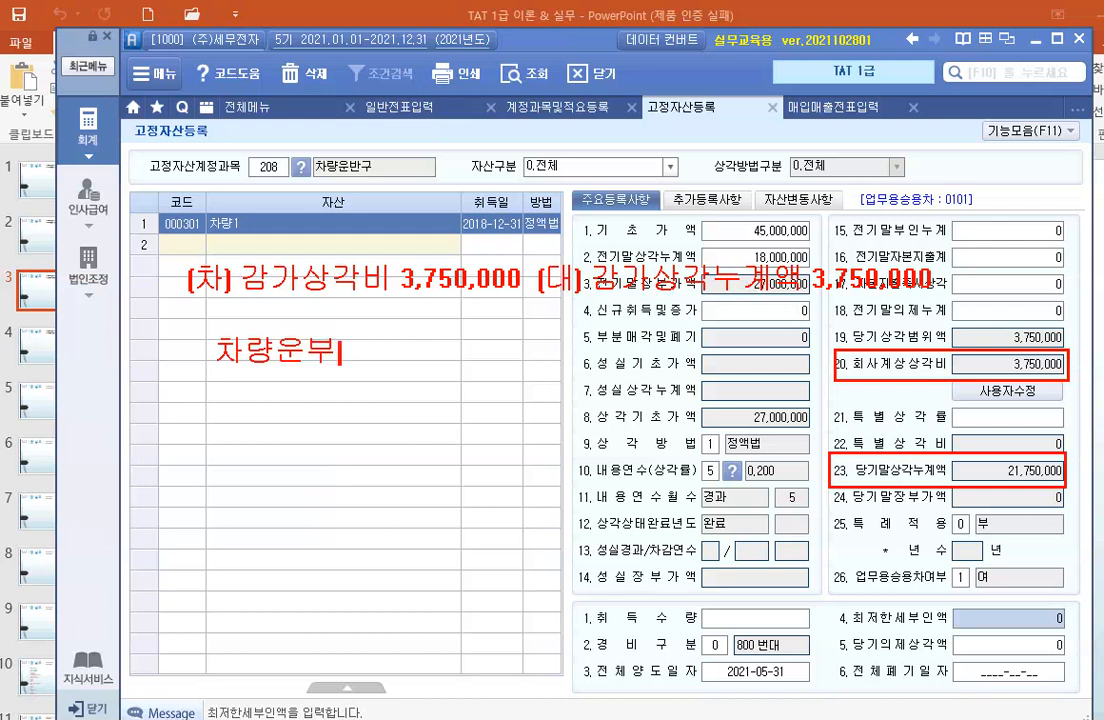
{"action": "key", "text": "BackSpace"}
{"action": "key", "text": "BackSpace"}
{"action": "type", "text": "반구 "}
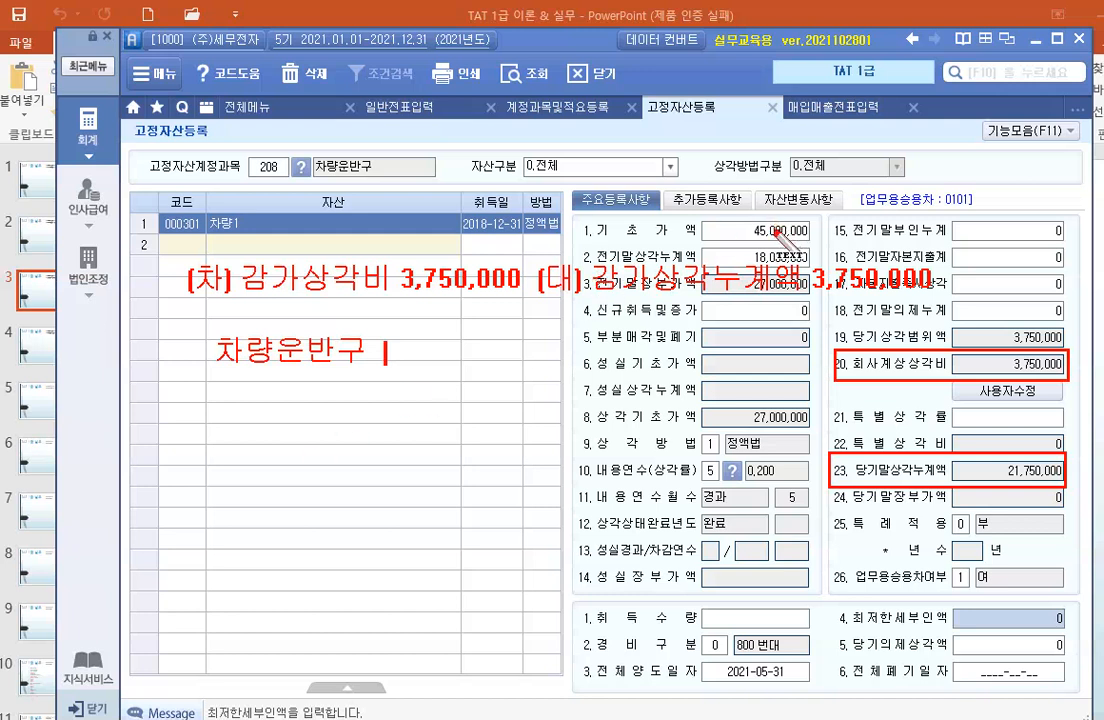
{"action": "type", "text": " 45"}
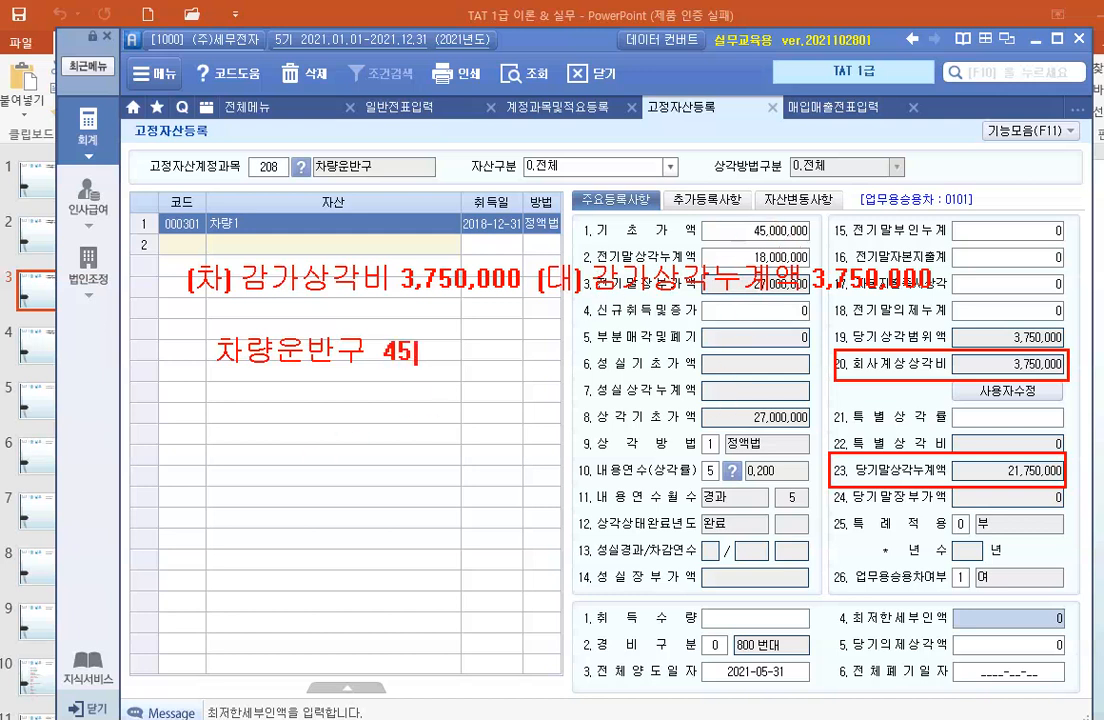
{"action": "type", "text": ",000,000"}
{"action": "key", "text": "Return"}
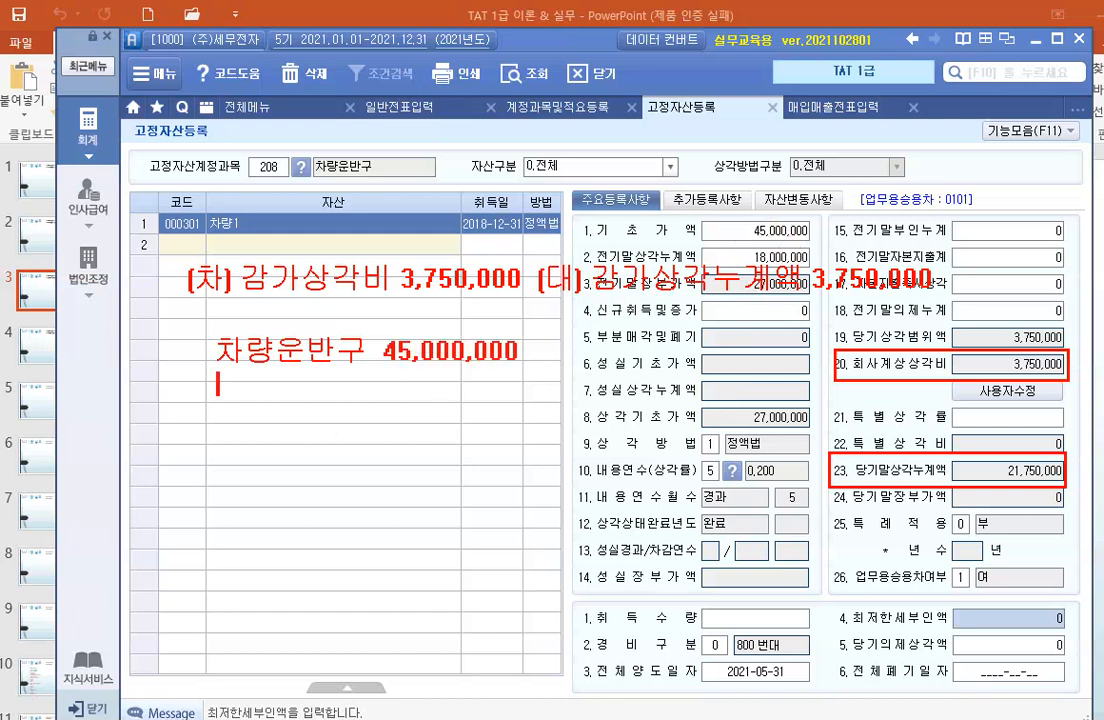
Add the line 감.상.누 21,750,000 beneath the 차량운반구 note and rule it off with a horizontal line.
{"action": "type", "text": "기"}
{"action": "key", "text": "BackSpace"}
{"action": "type", "text": "감.상.누 "}
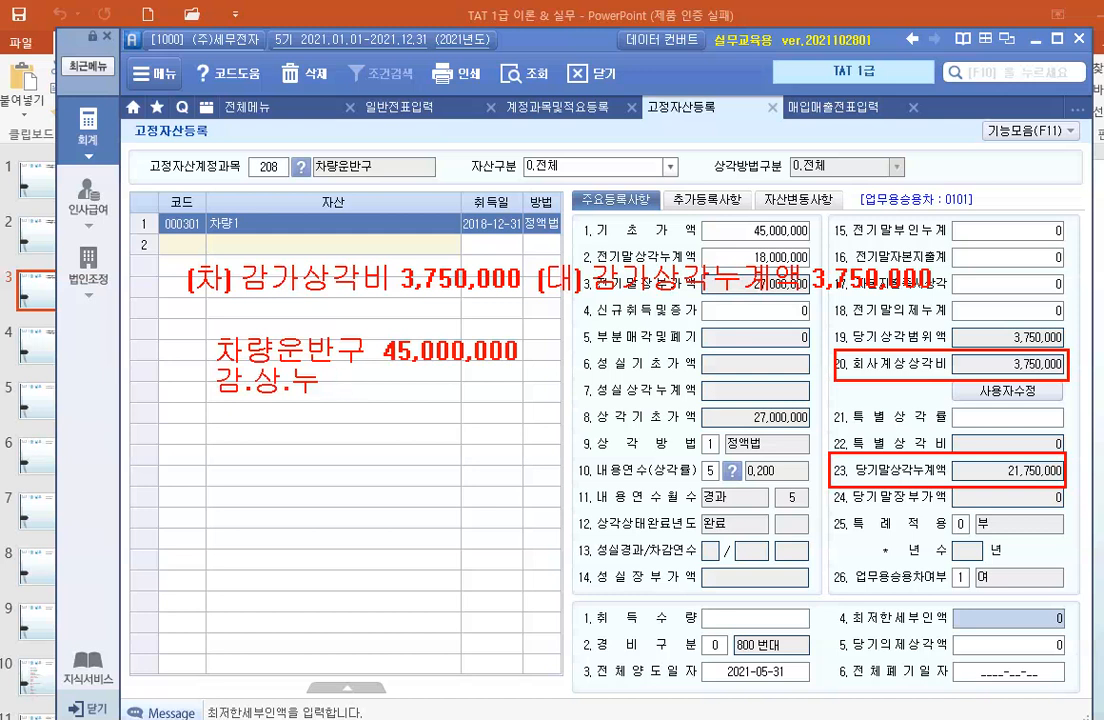
{"action": "type", "text": "    21,750,000"}
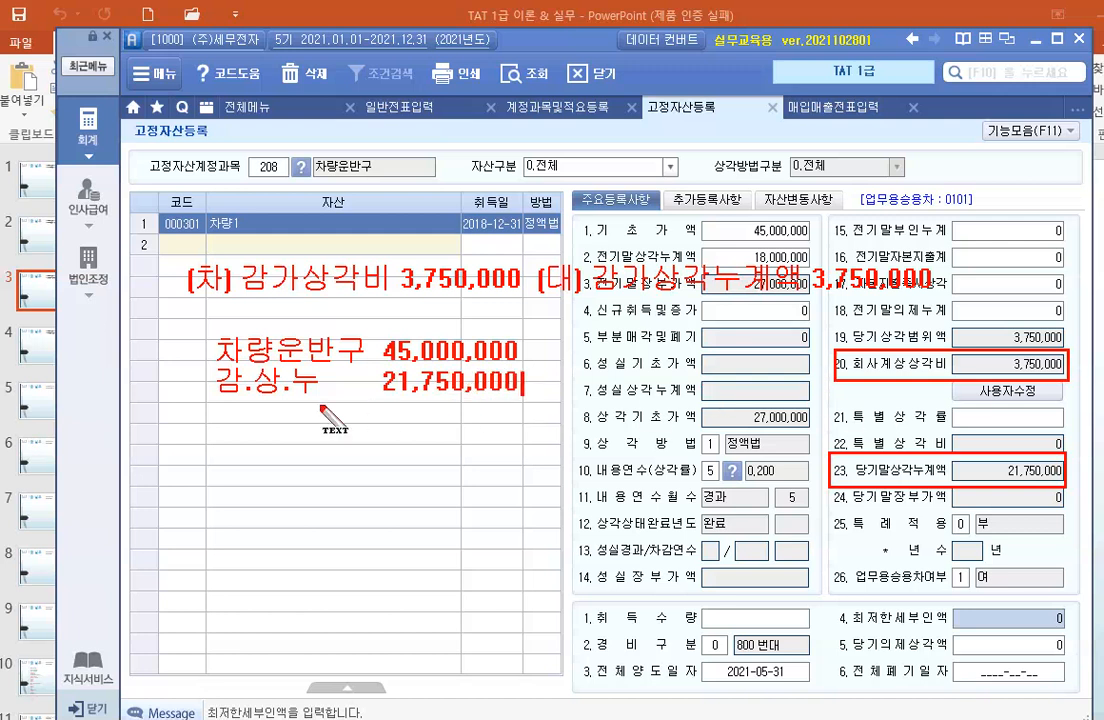
{"action": "key", "text": "Return"}
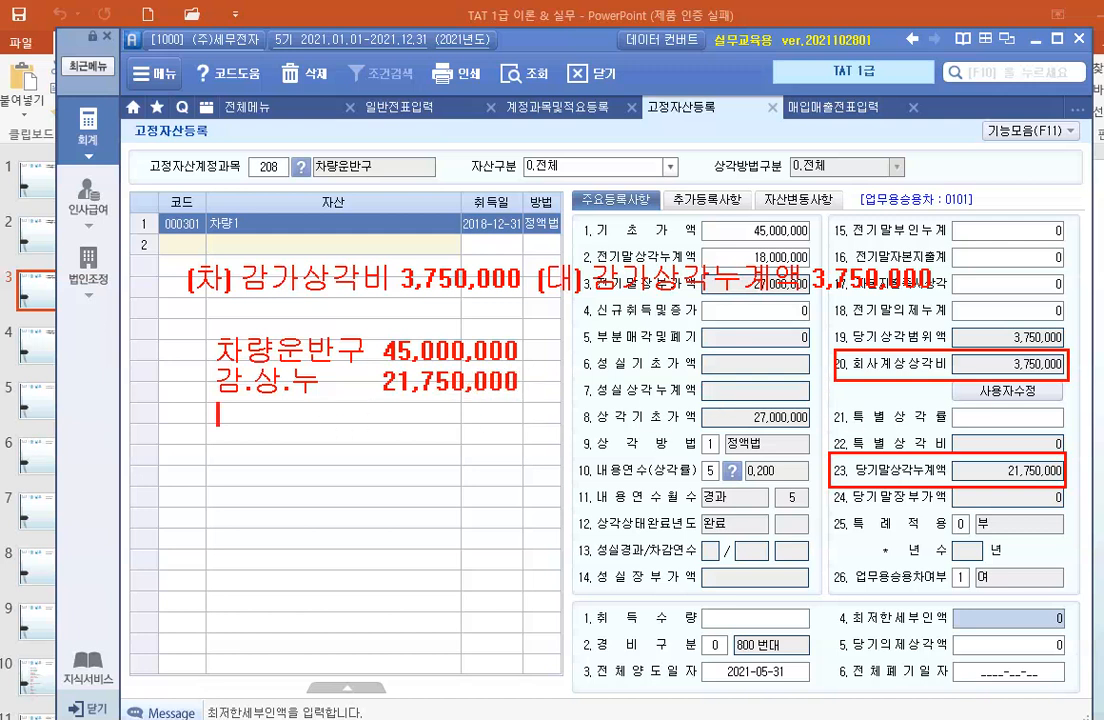
{"action": "type", "text": "ㅡㅡㅡㅡㅡㅡㅡㅡㅡㅡ"}
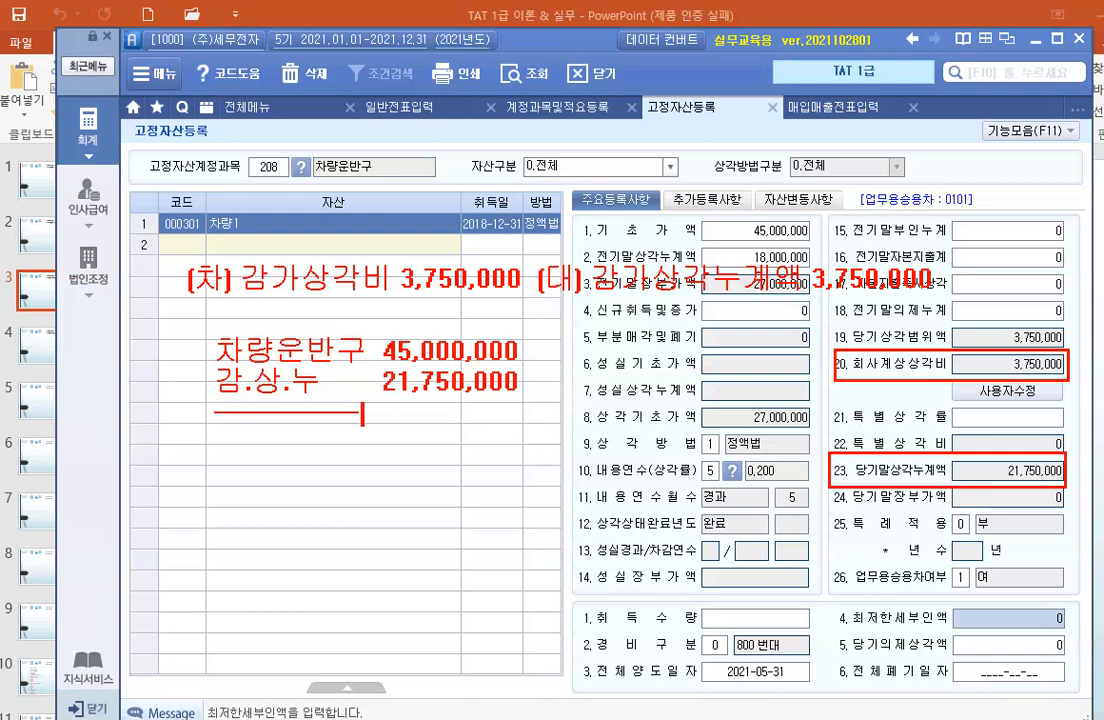
{"action": "type", "text": "ㅡㅡㅡㅡㅡㅡㅡㅡㅡㅡㅡ"}
{"action": "key", "text": "Return"}
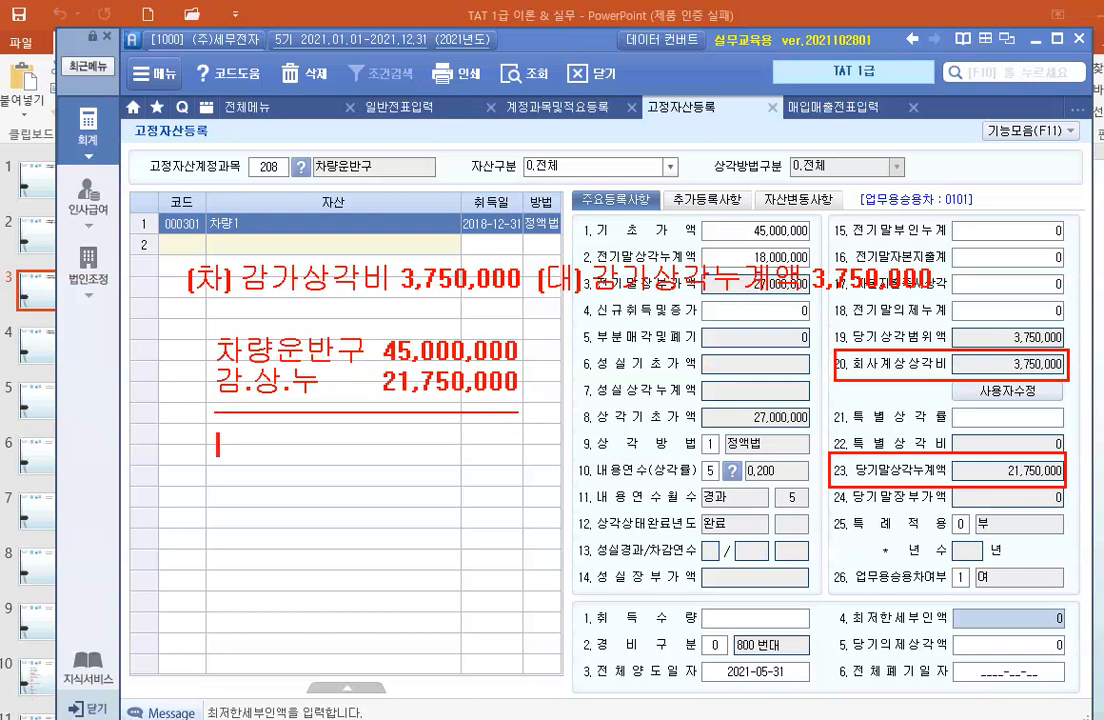
Write the note line 장부가액 23,250,000 in red beneath the ruled line under 감.상.누.
{"action": "type", "text": "장부가액"}
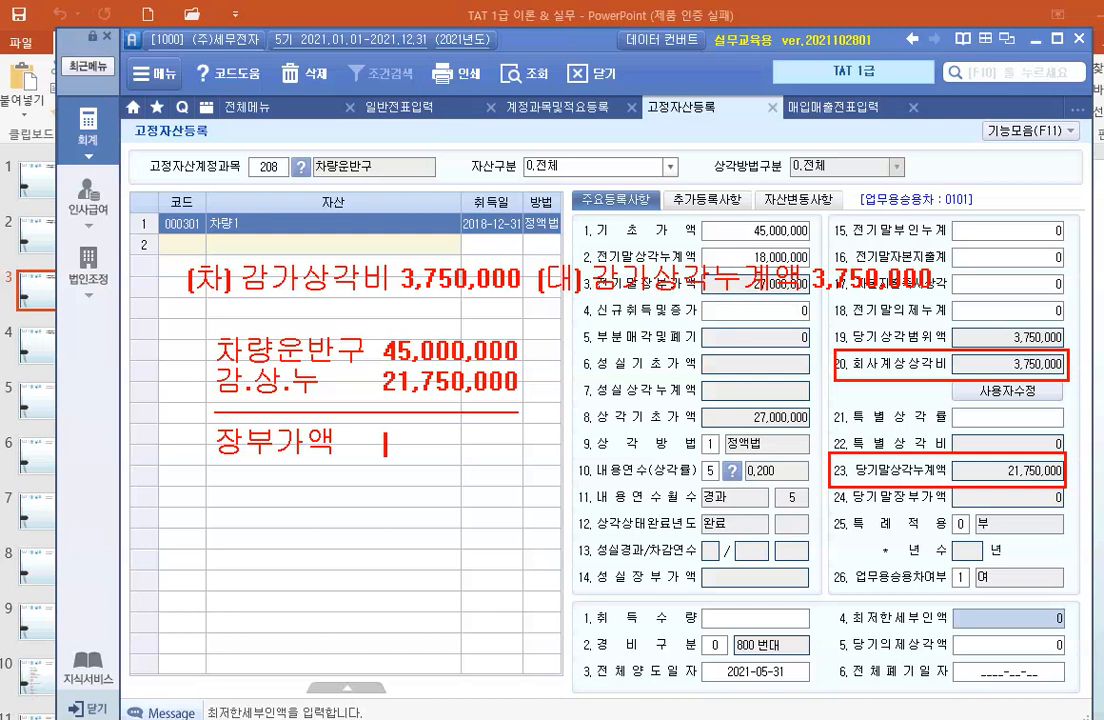
{"action": "type", "text": "23,250"}
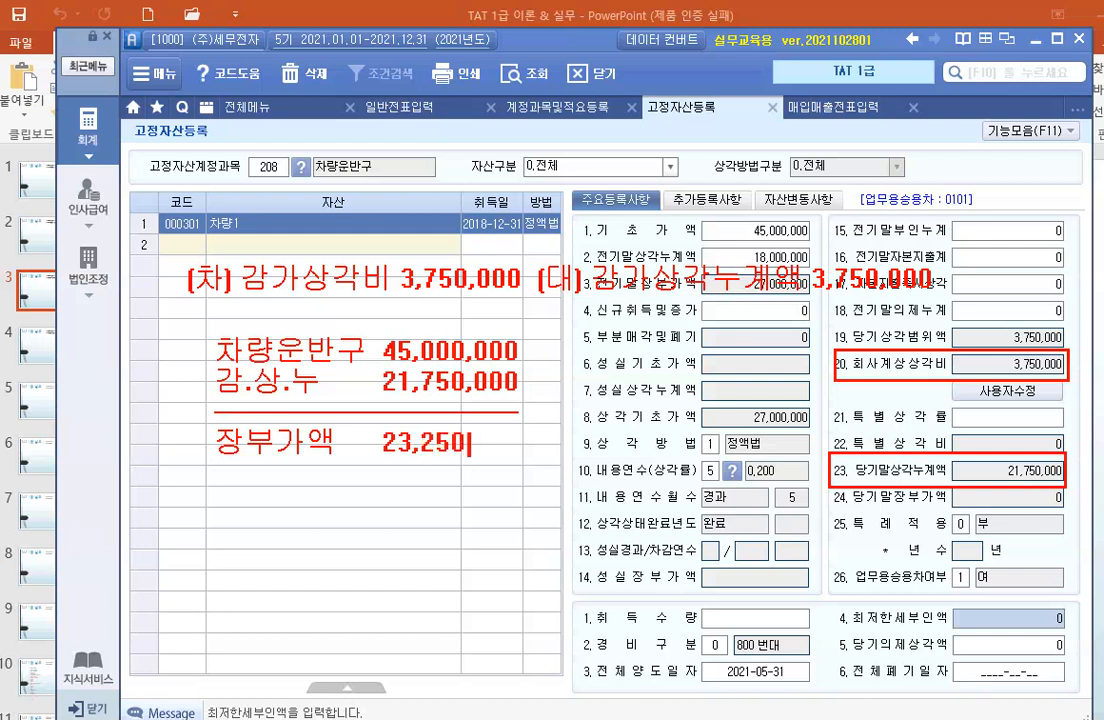
{"action": "type", "text": ",000"}
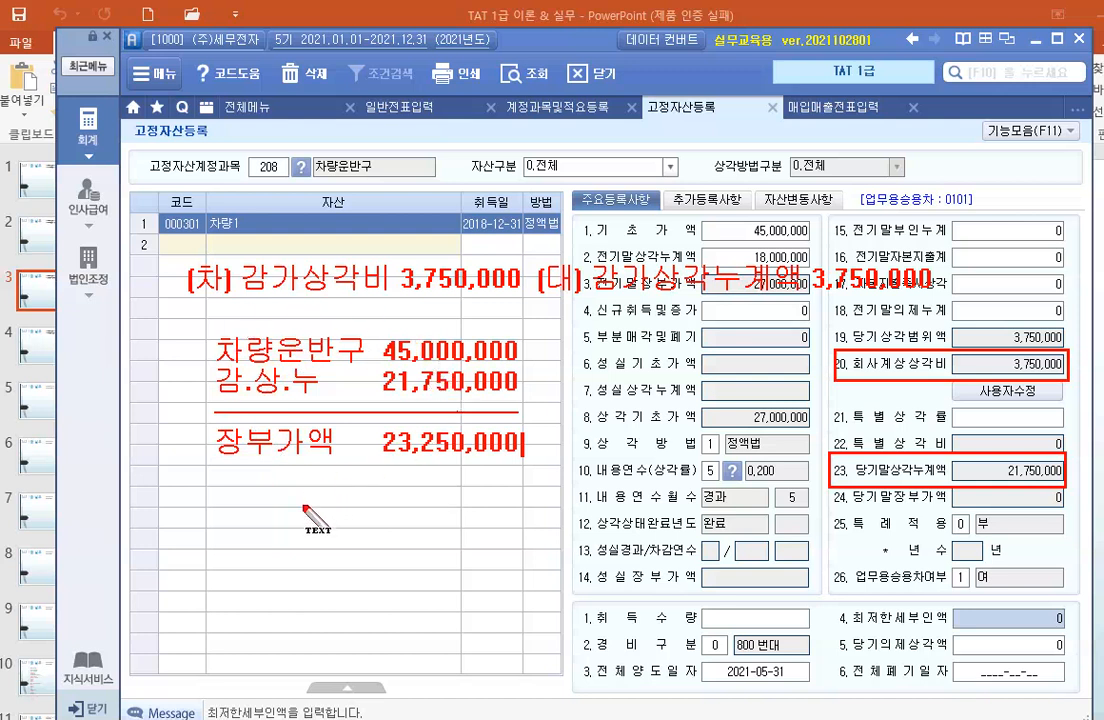
Extend the 장부가액 note line with an arrow -> and the sale price 25,000,000.
{"action": "type", "text": "-"}
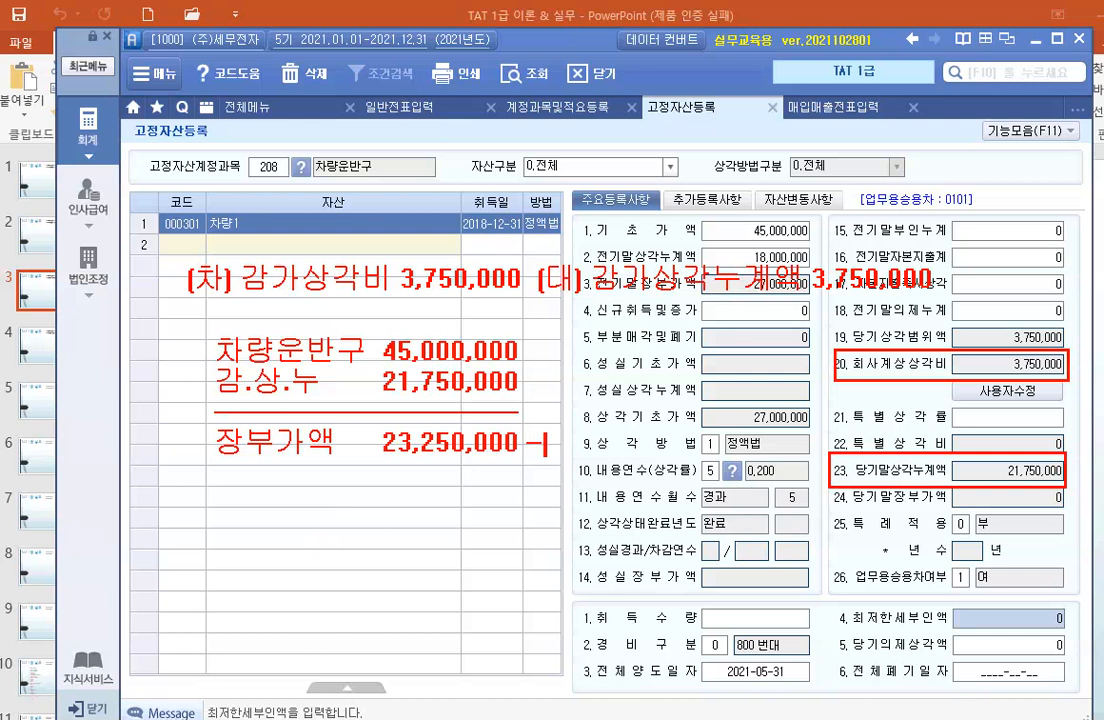
{"action": "type", "text": "> 25,000,0"}
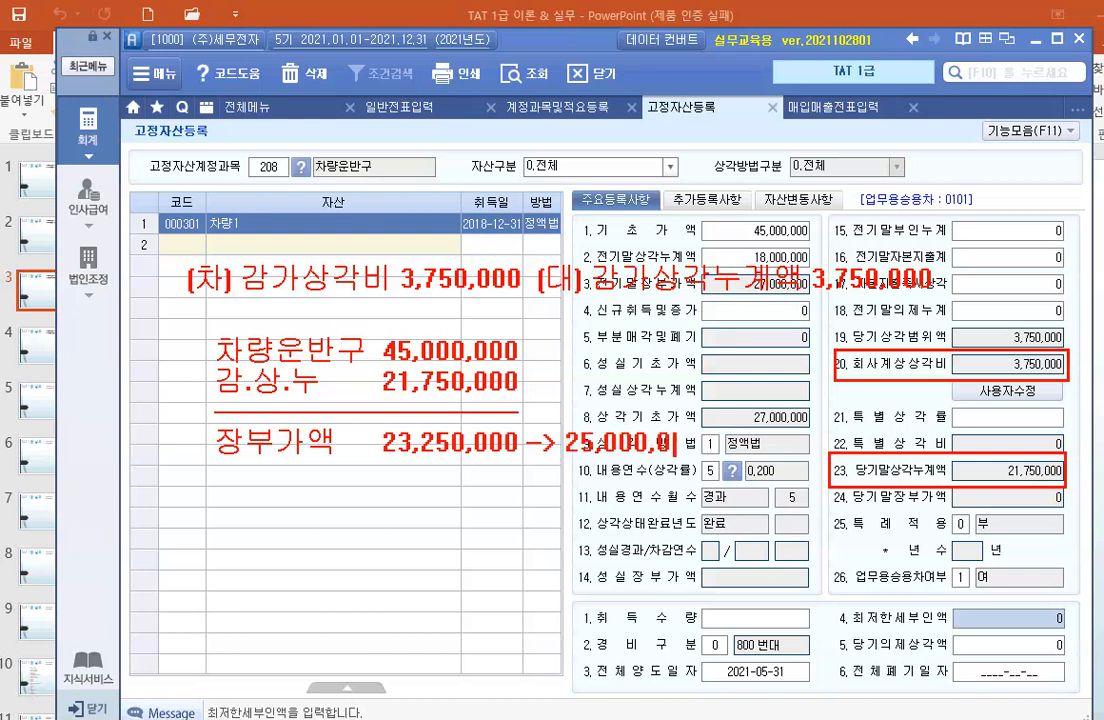
{"action": "type", "text": "00"}
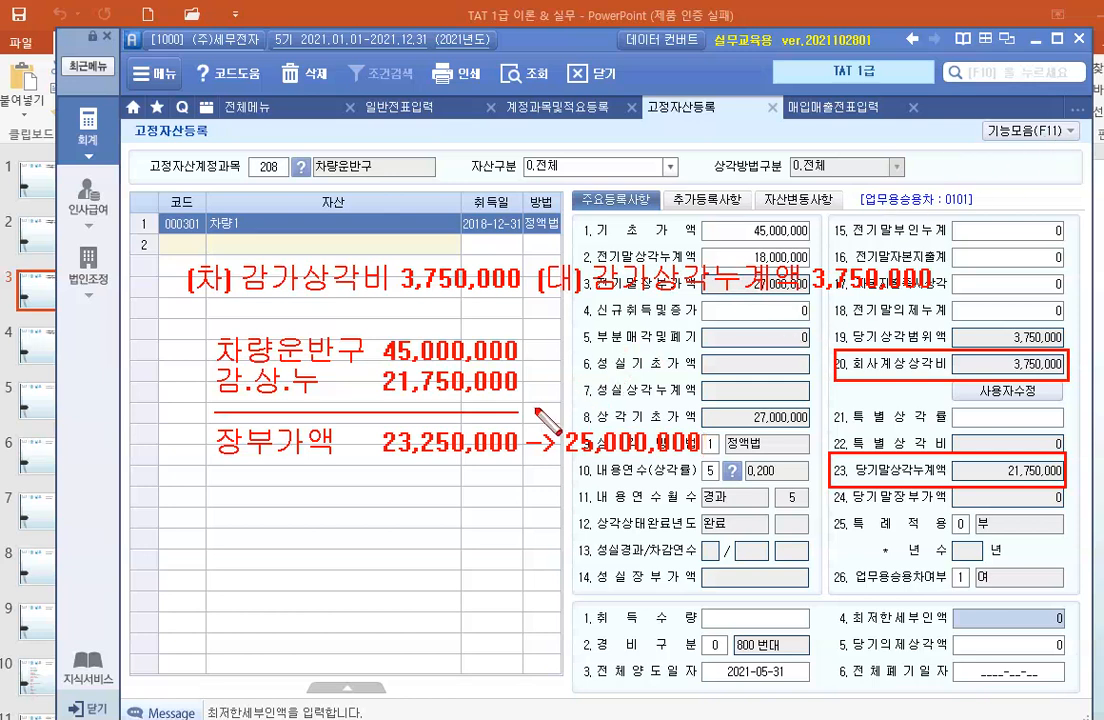
Draw red arrows from 23,250,000 and 25,000,000 to a common point above them and label it +1,750,000.
{"action": "left_click_drag", "start_coordinate": [517, 434], "coordinate": [597, 366]}
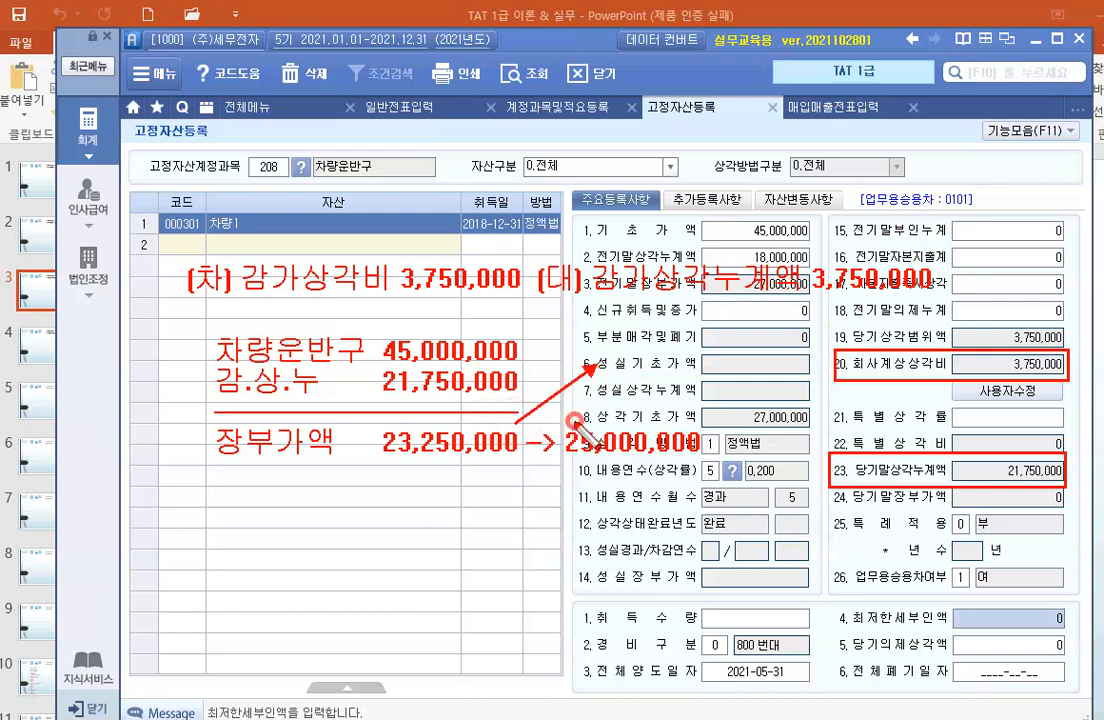
{"action": "left_click_drag", "start_coordinate": [574, 424], "coordinate": [596, 366]}
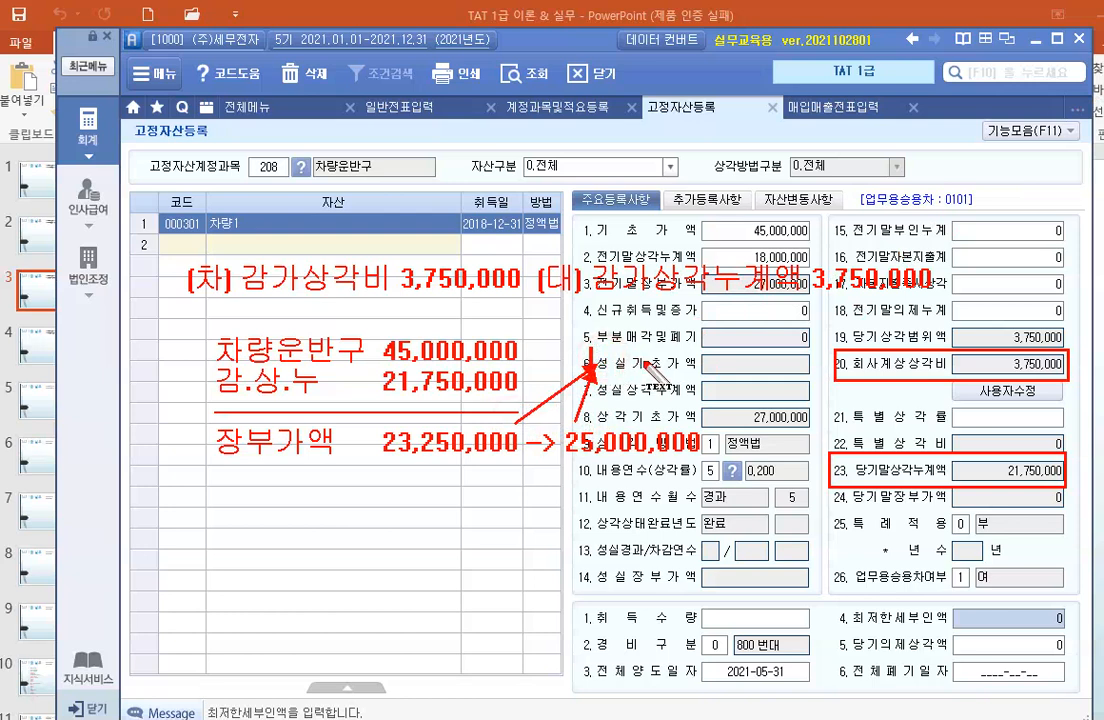
{"action": "left_click", "coordinate": [592, 356]}
{"action": "type", "text": "1"}
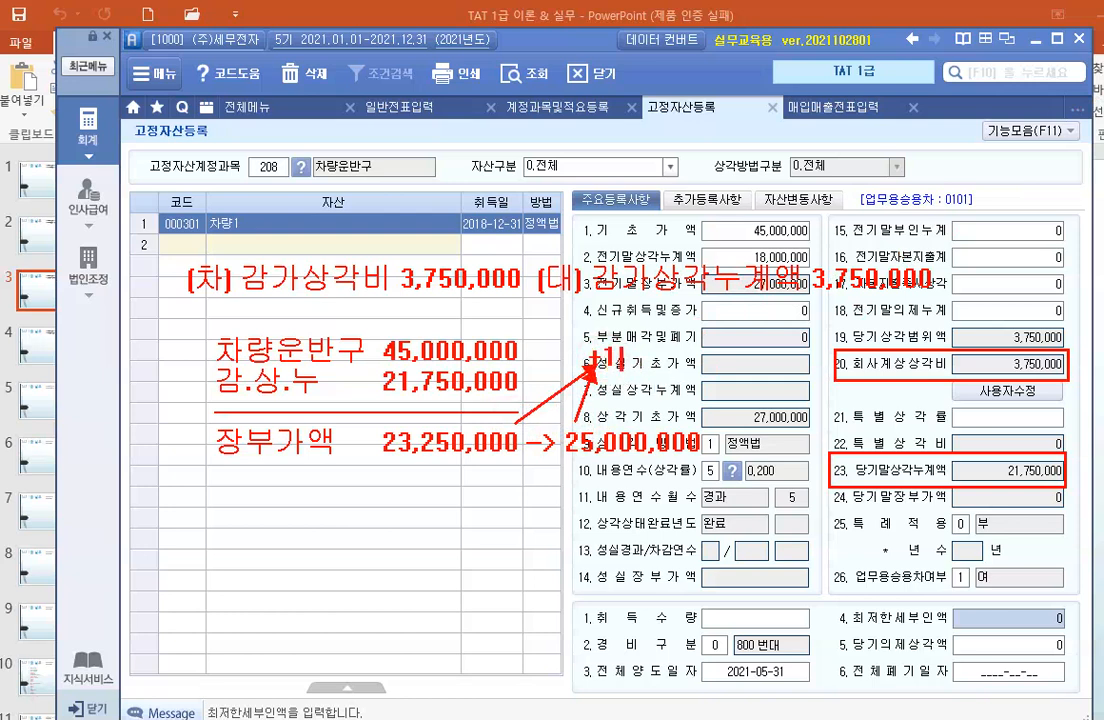
{"action": "type", "text": ",750,000"}
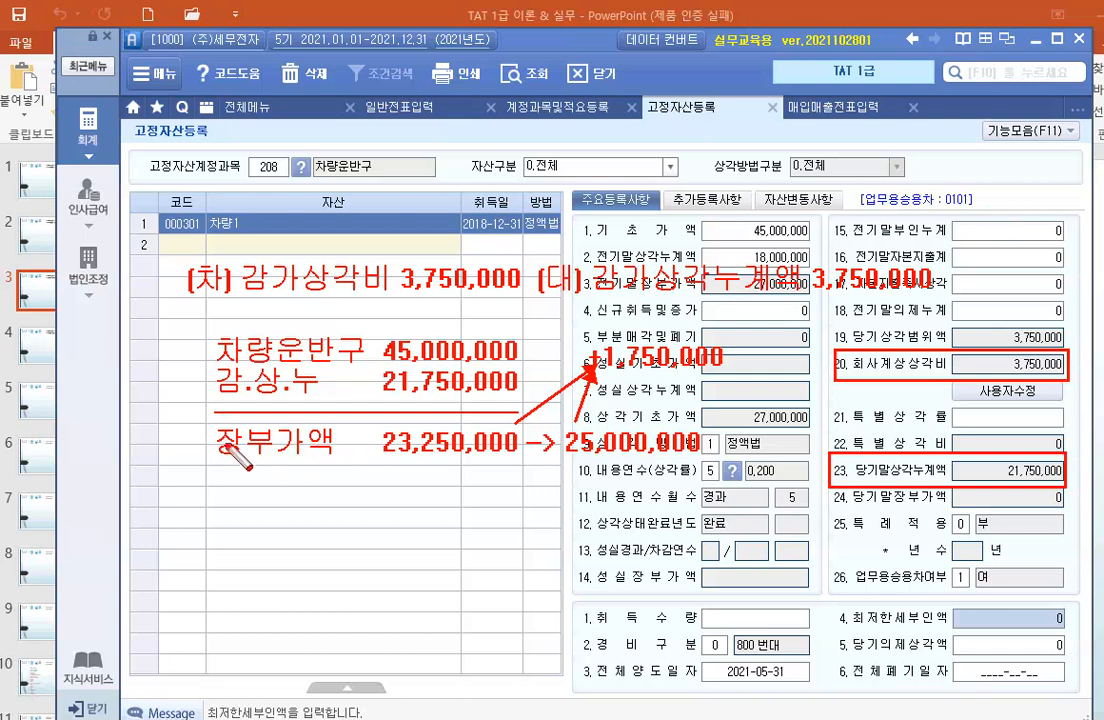
Box the 장부가액 23,250,000 line and the 25,000,000 amount in red, and write 2,500,000 beneath the latter.
{"action": "left_click_drag", "start_coordinate": [216, 421], "coordinate": [521, 463]}
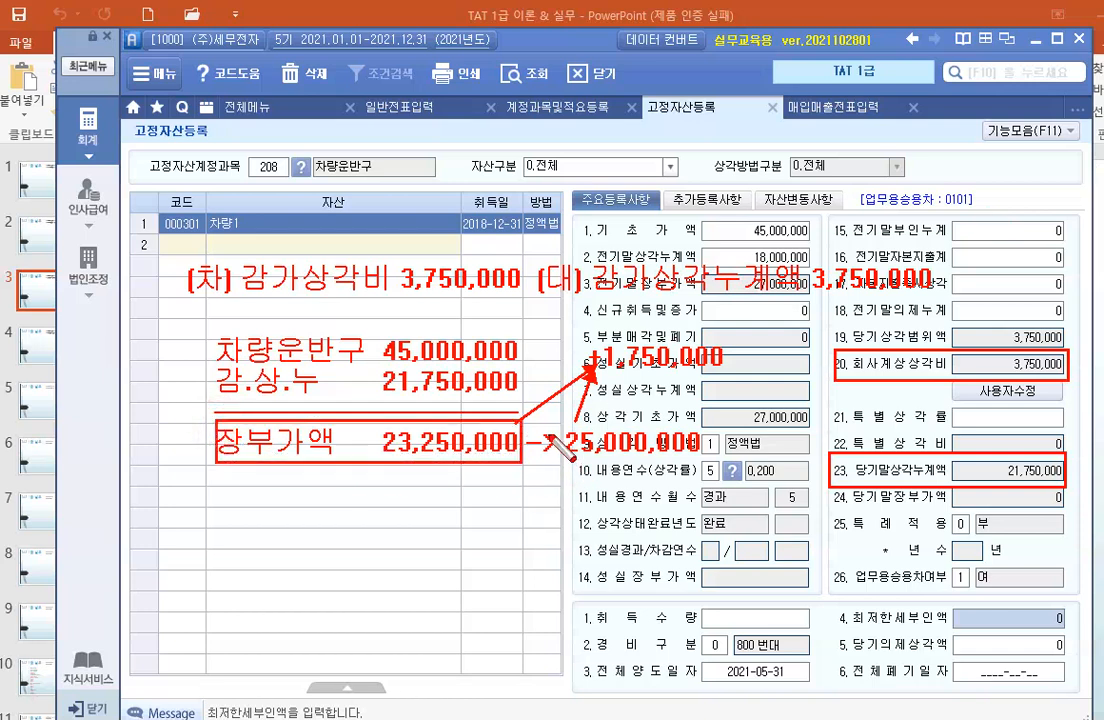
{"action": "left_click_drag", "start_coordinate": [561, 418], "coordinate": [703, 460]}
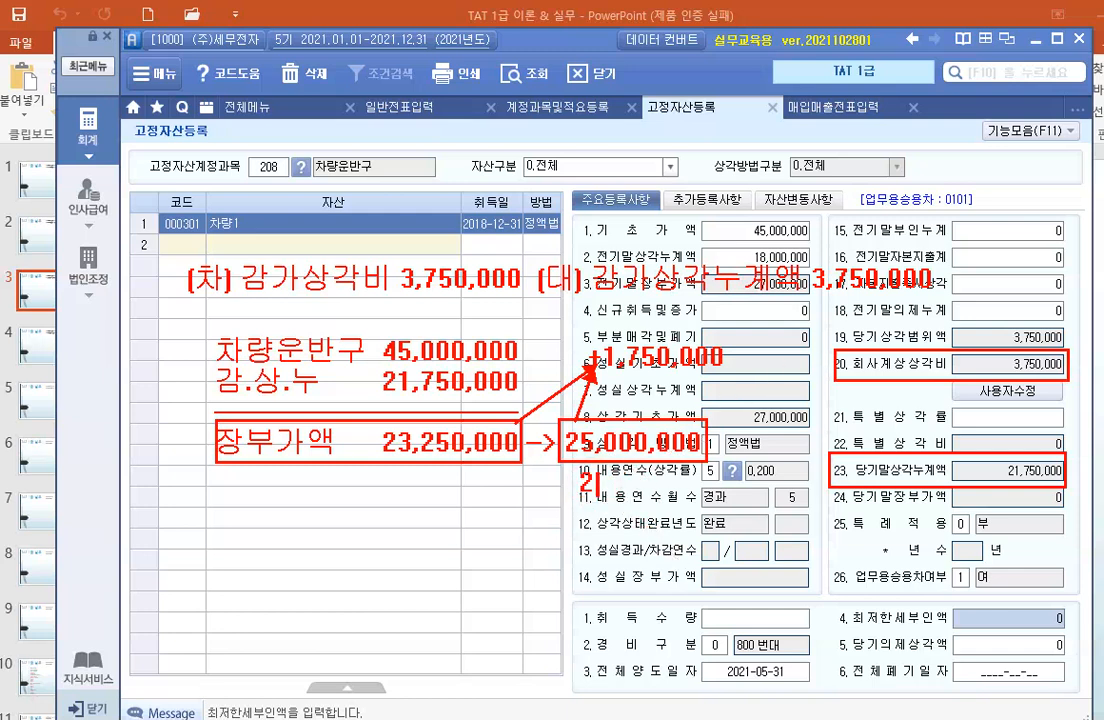
{"action": "type", "text": "2,500,000"}
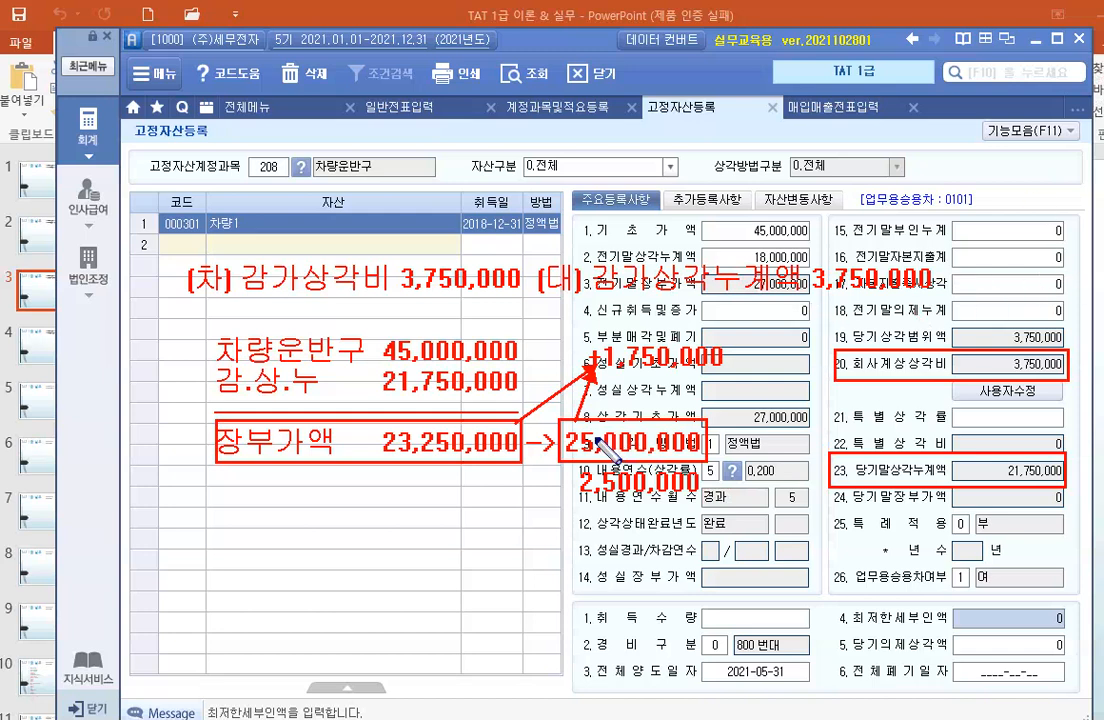
Frame 25,000,000 and 2,500,000 together in blue and write the sum 27,500,000 in blue below them.
{"action": "left_click_drag", "start_coordinate": [554, 411], "coordinate": [716, 500]}
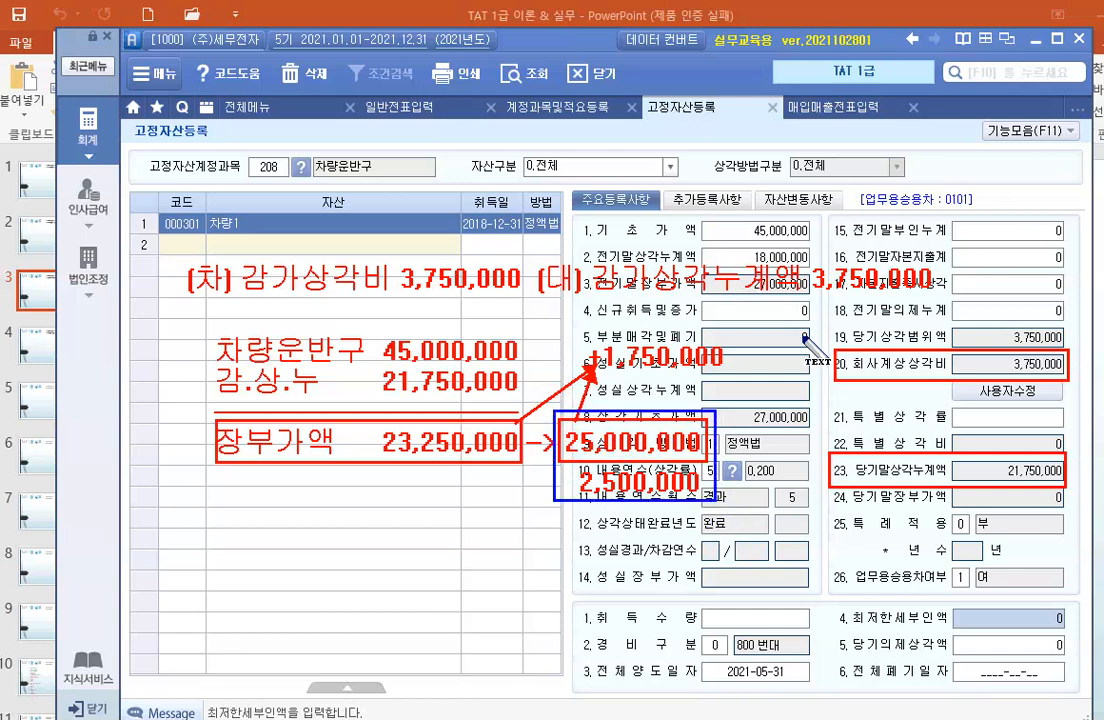
{"action": "left_click", "coordinate": [570, 530]}
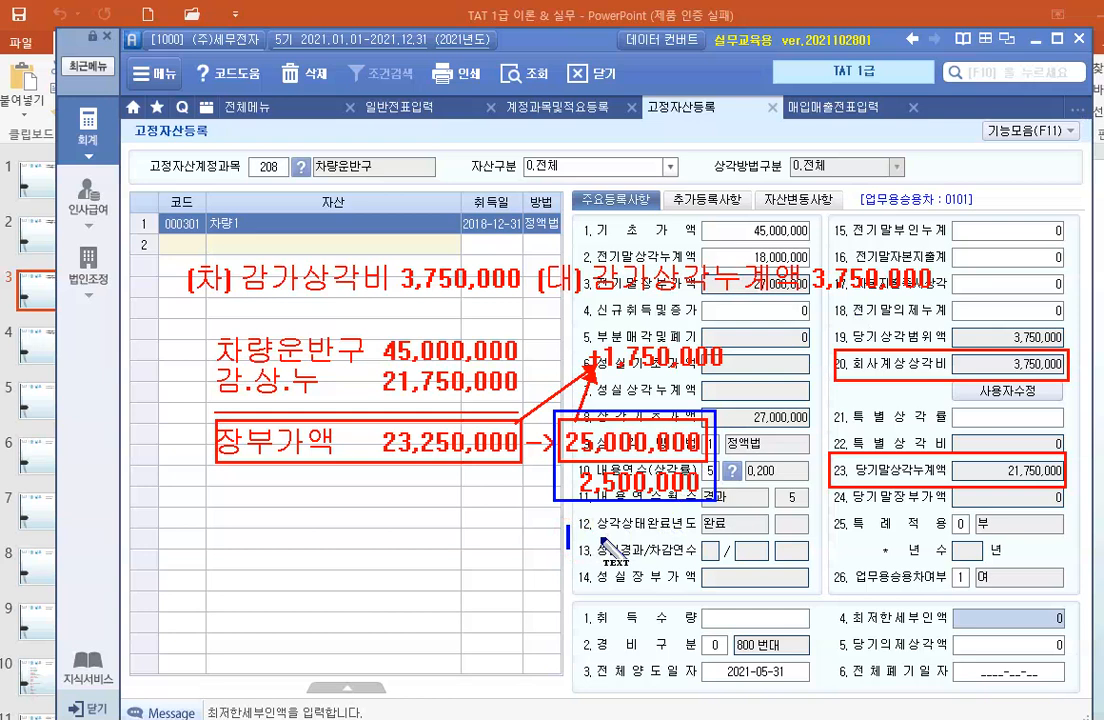
{"action": "type", "text": "2)"}
{"action": "type", "text": "7,500,000"}
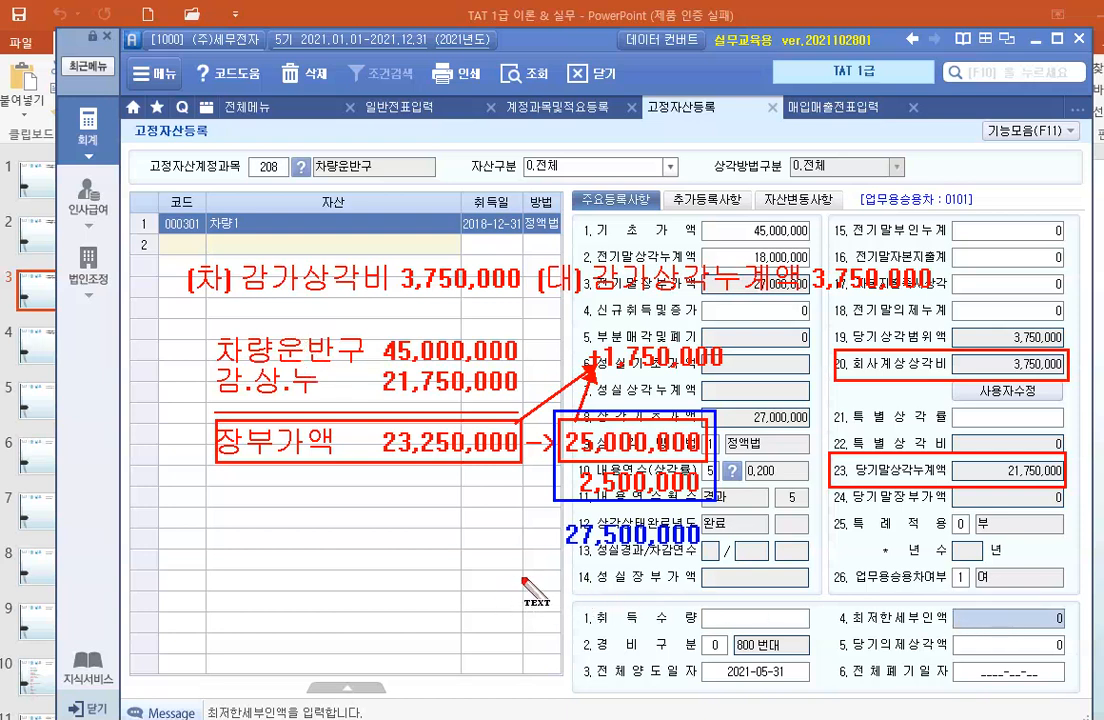
Annotate the disposal entry's credit line (대) 차량운반구 45,000,000 in red below the blue 27,500,000.
{"action": "left_click_drag", "start_coordinate": [509, 571], "coordinate": [509, 593]}
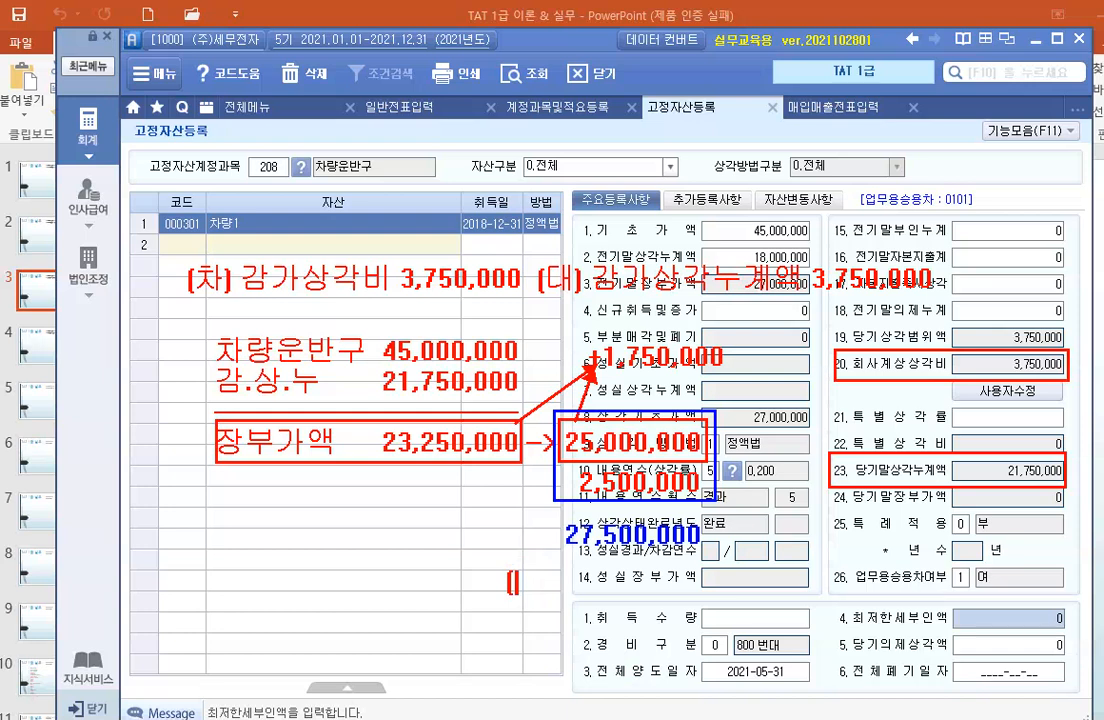
{"action": "type", "text": "(대) 차량운반구"}
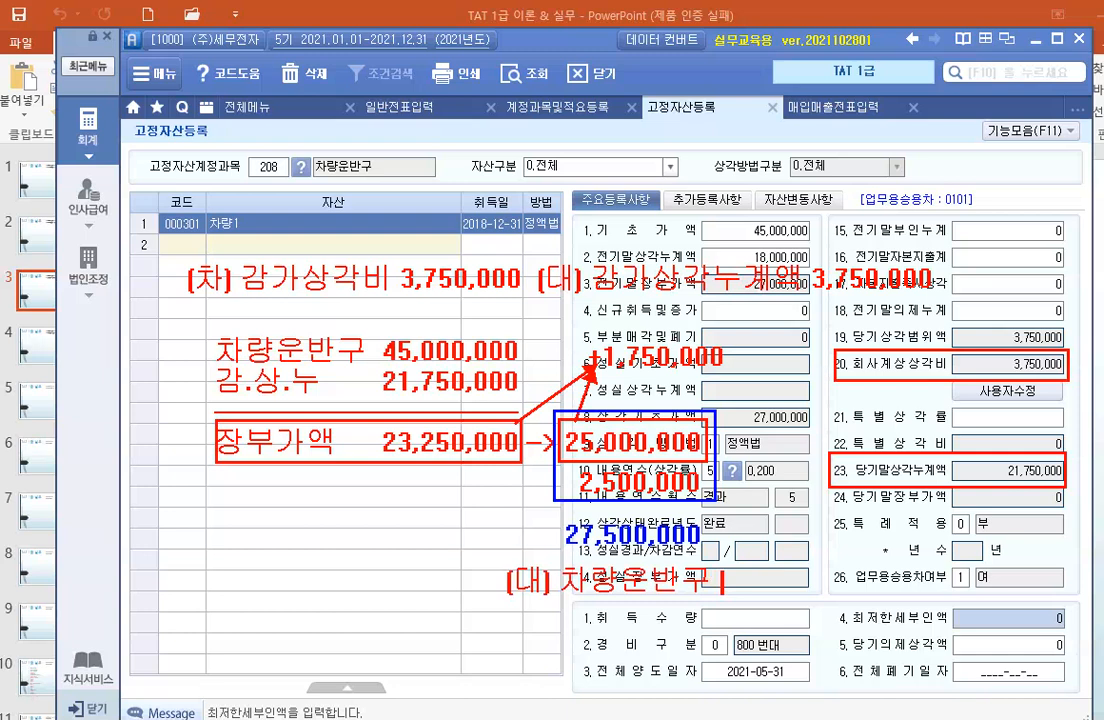
{"action": "type", "text": " 45,000,000"}
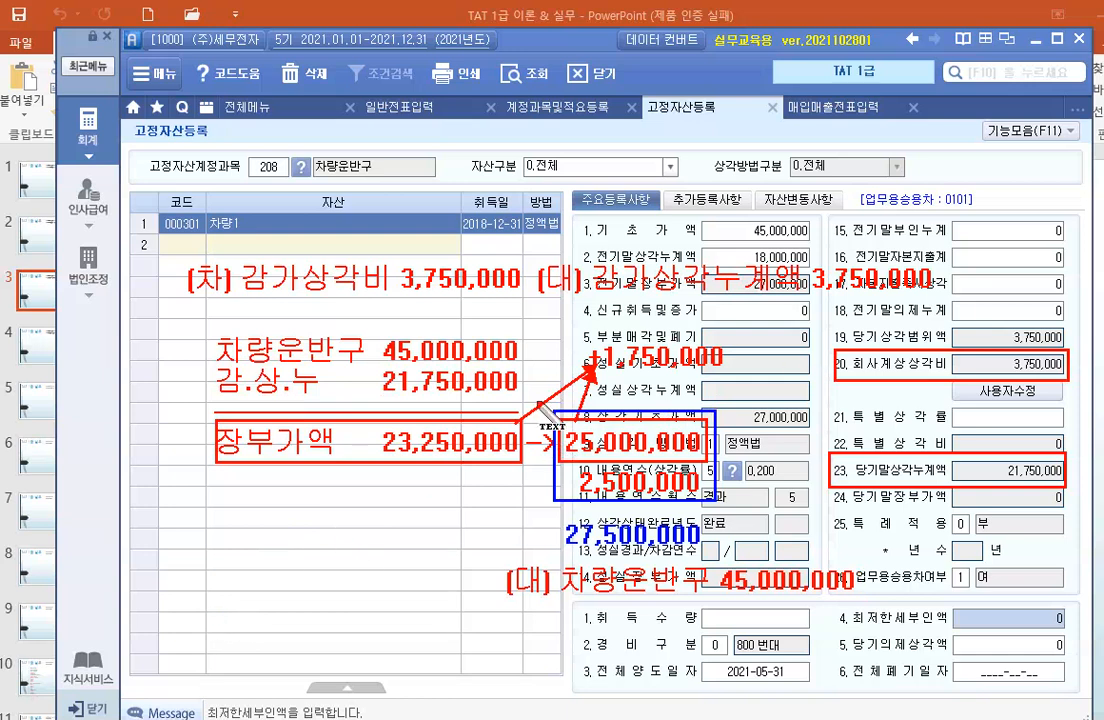
Add the disposal entry's debit line (차)감.상.누 21,750,000 in front of the 차량운반구 credit.
{"action": "left_click", "coordinate": [182, 580]}
{"action": "type", "text": "("}
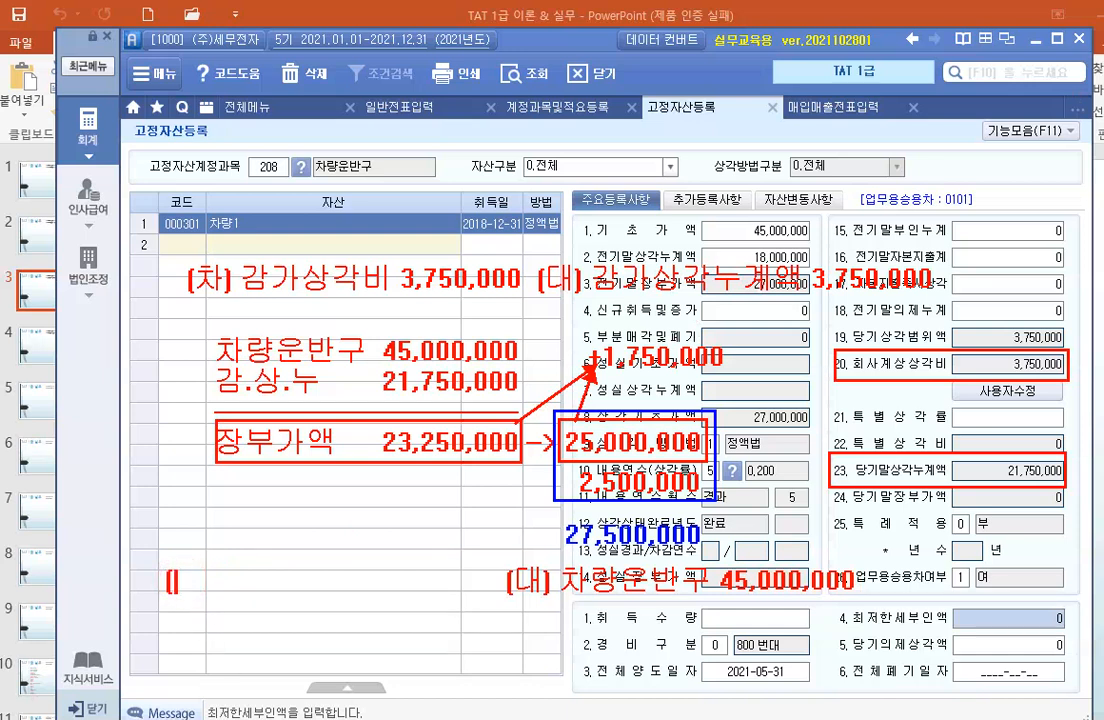
{"action": "type", "text": "차)"}
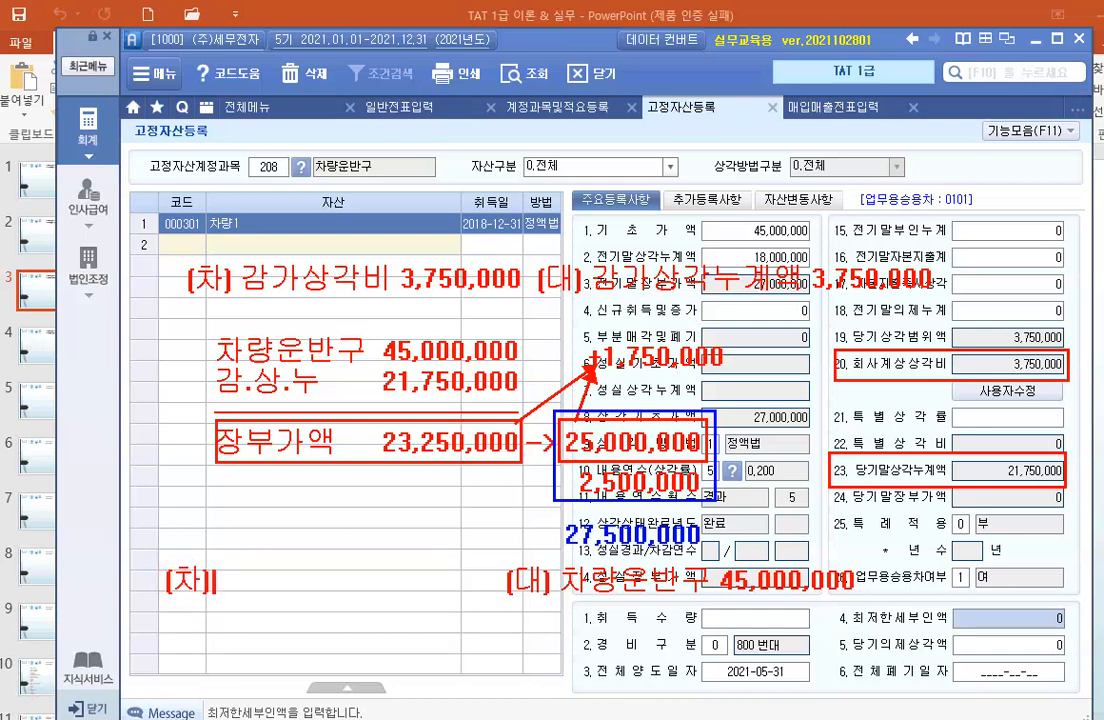
{"action": "type", "text": "감.상."}
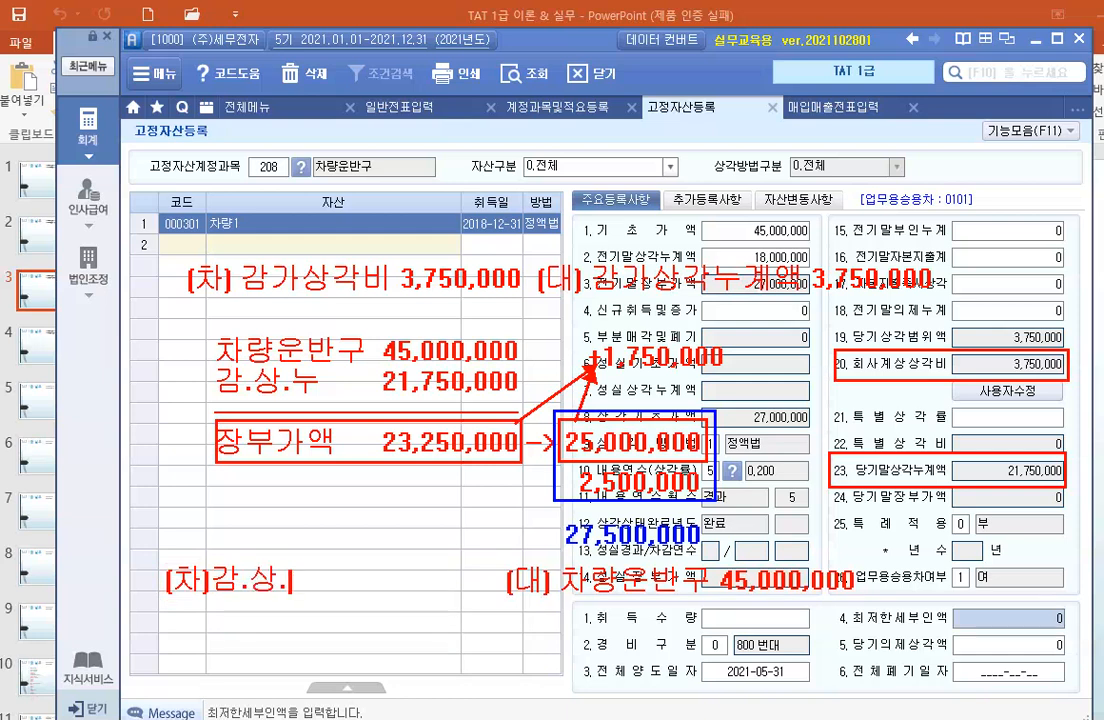
{"action": "type", "text": "누 21,"}
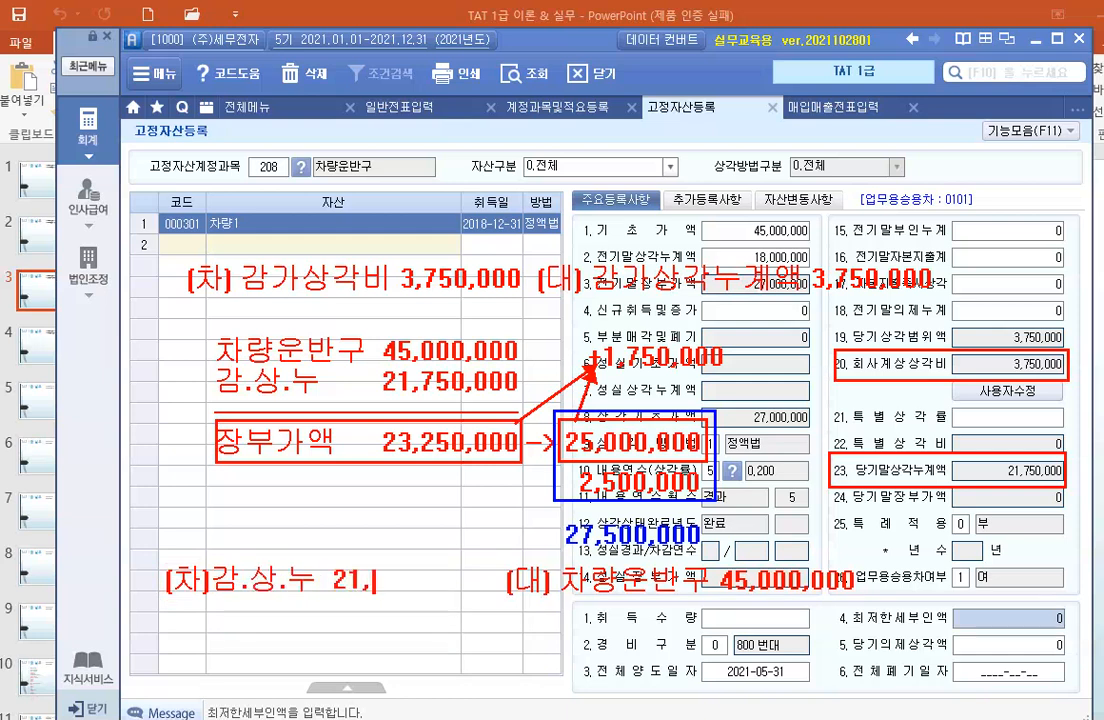
{"action": "type", "text": "750,000"}
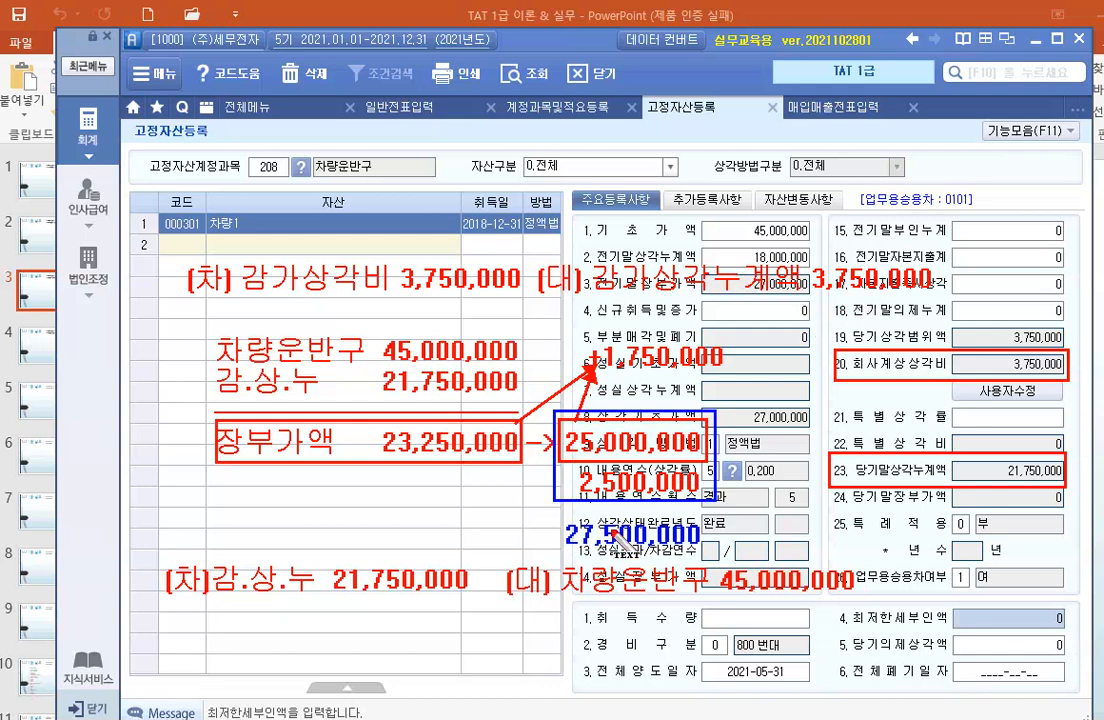
{"action": "left_click", "coordinate": [216, 628]}
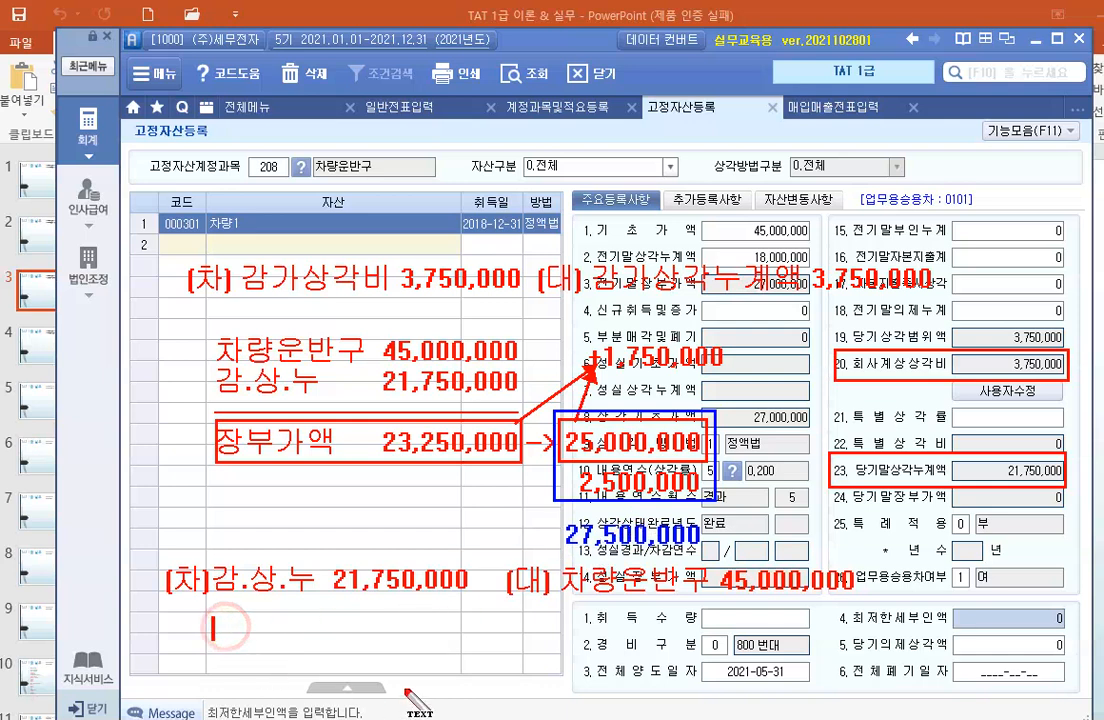
{"action": "type", "text": "미수금"}
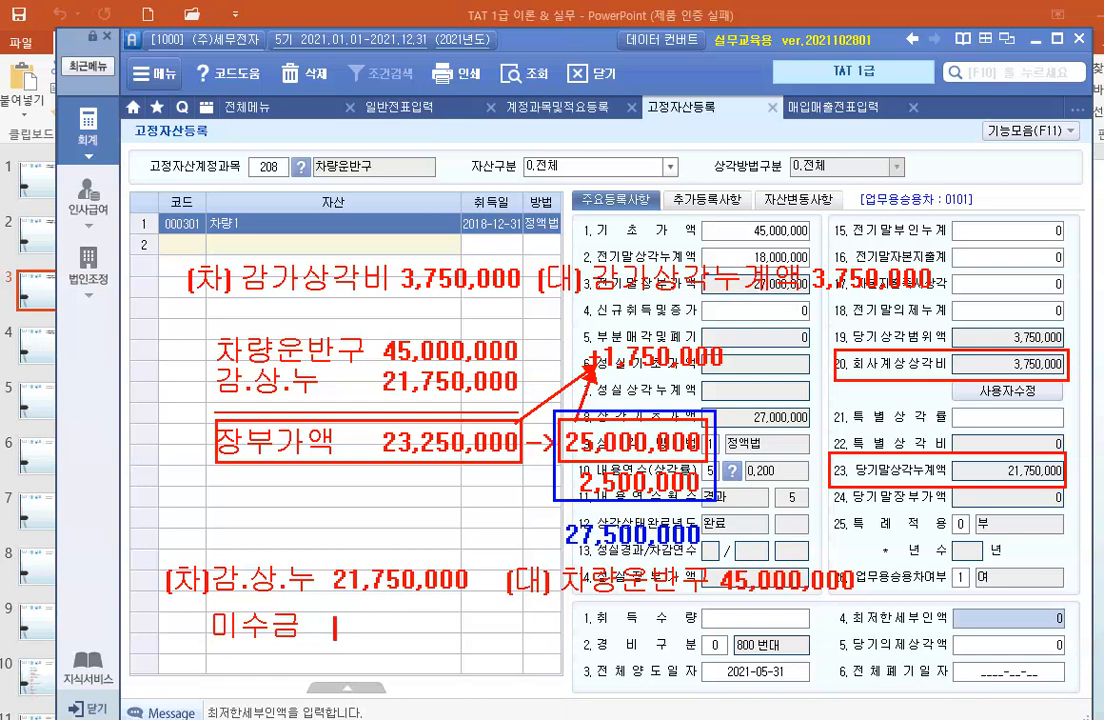
{"action": "left_click", "coordinate": [416, 692]}
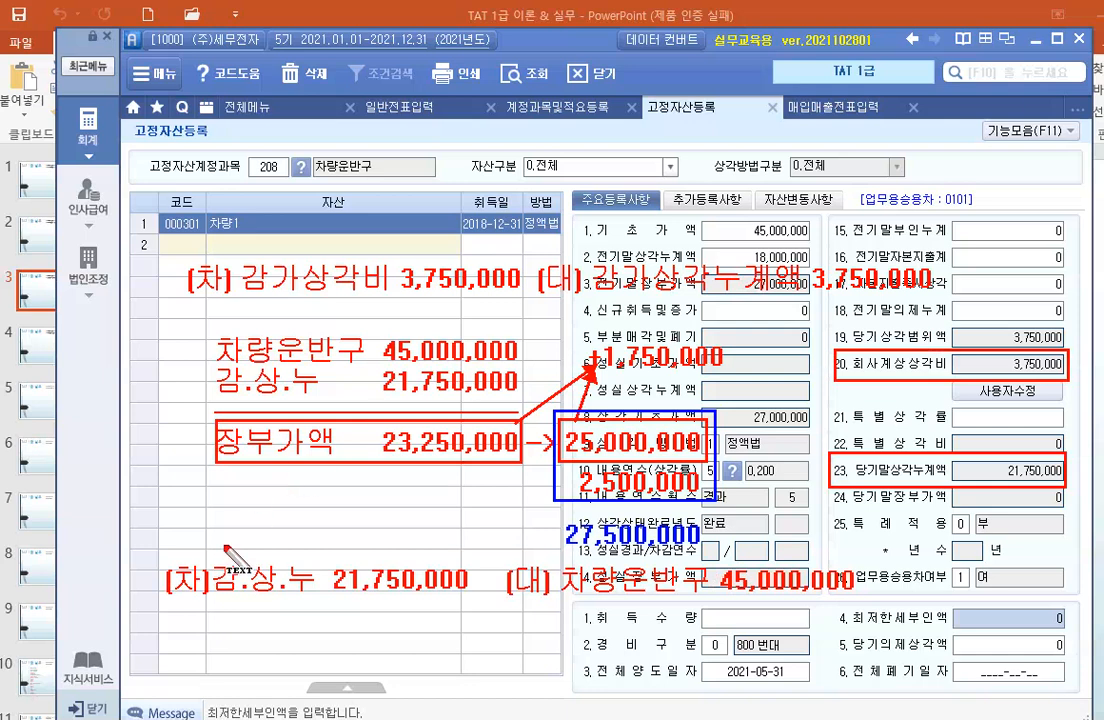
Add the debit line 미수금 27,500,000 beneath the (차)감.상.누 line.
{"action": "left_click", "coordinate": [233, 610]}
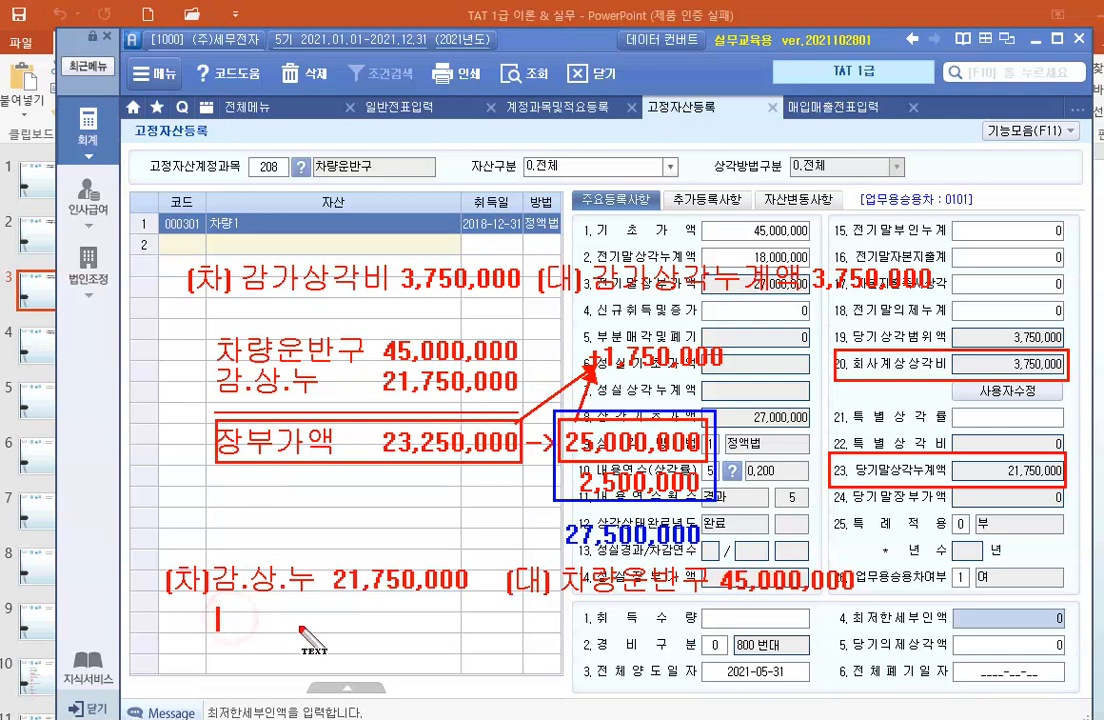
{"action": "type", "text": "미수금  "}
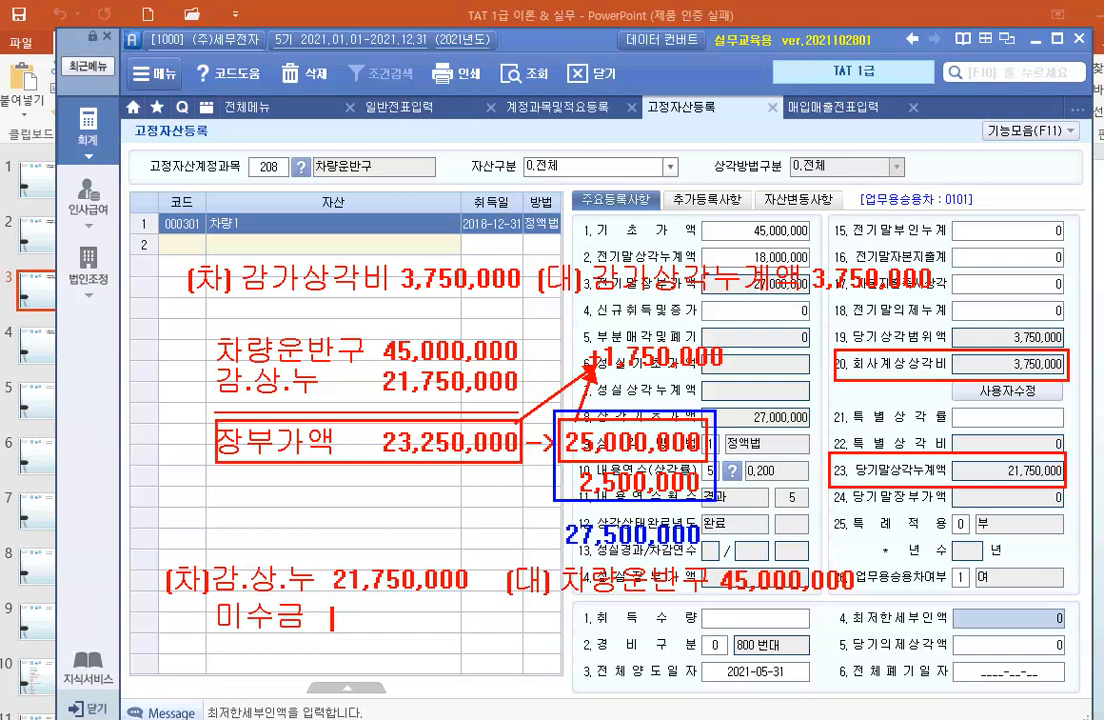
{"action": "type", "text": "27,500,000"}
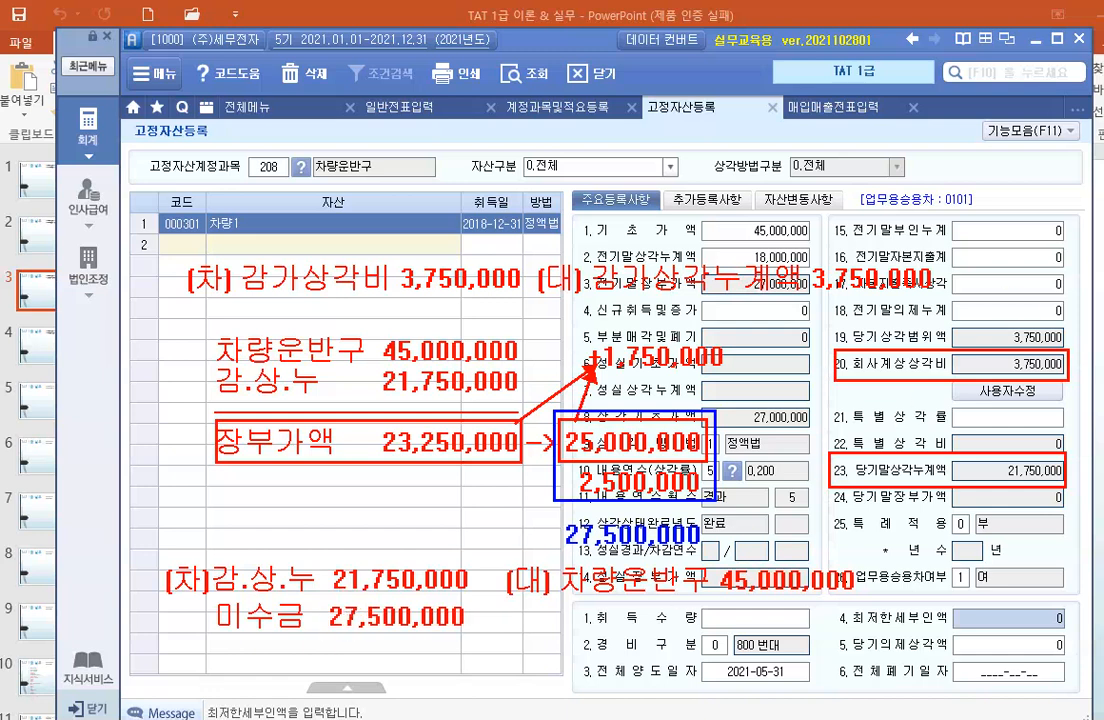
Add the credit line 부가세예수금 2,500,000 beneath the (대) 차량운반구 line.
{"action": "left_click", "coordinate": [570, 610]}
{"action": "type", "text": "부가세"}
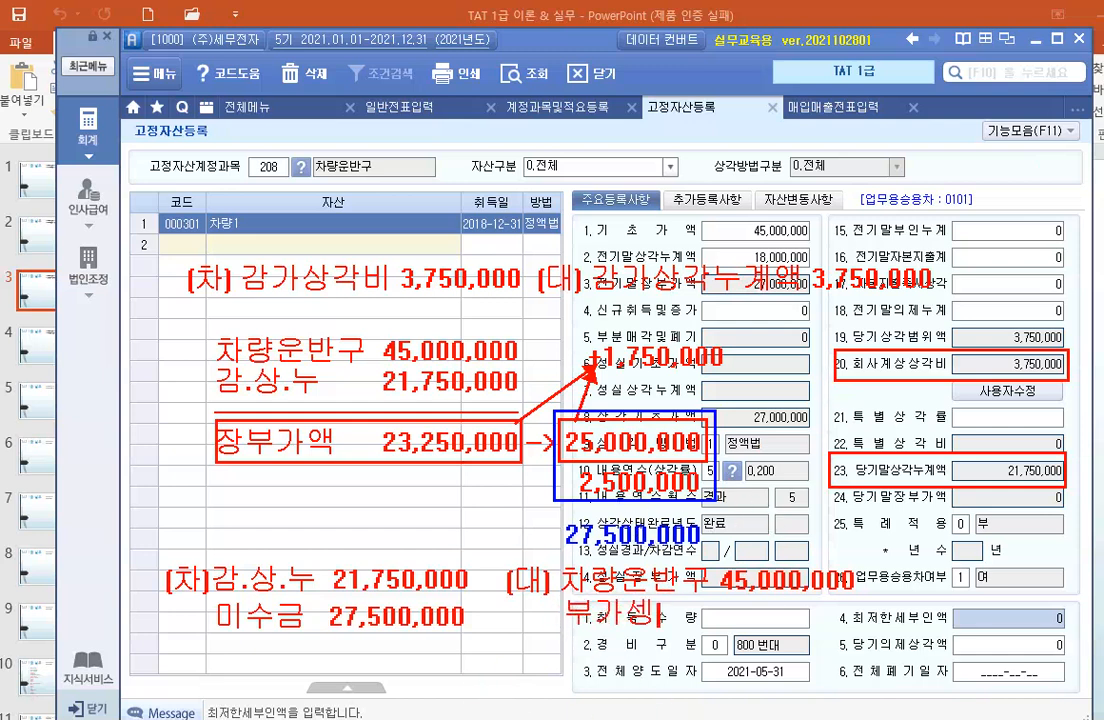
{"action": "type", "text": "예수금"}
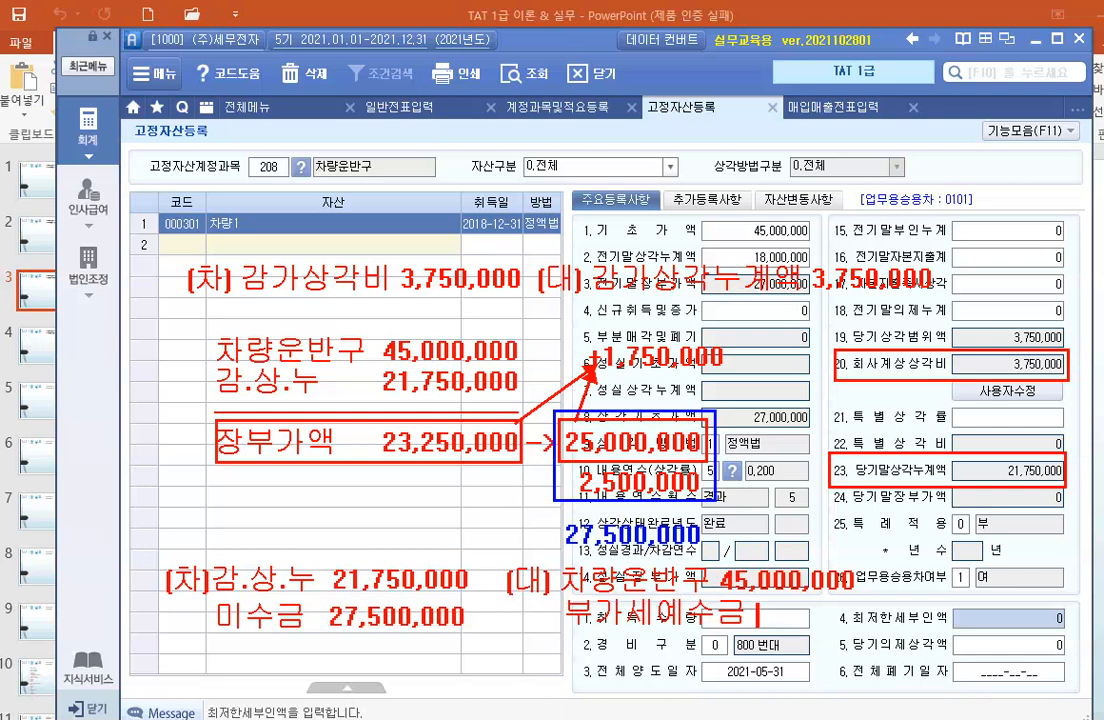
{"action": "type", "text": " 2,50"}
{"action": "type", "text": "0,000"}
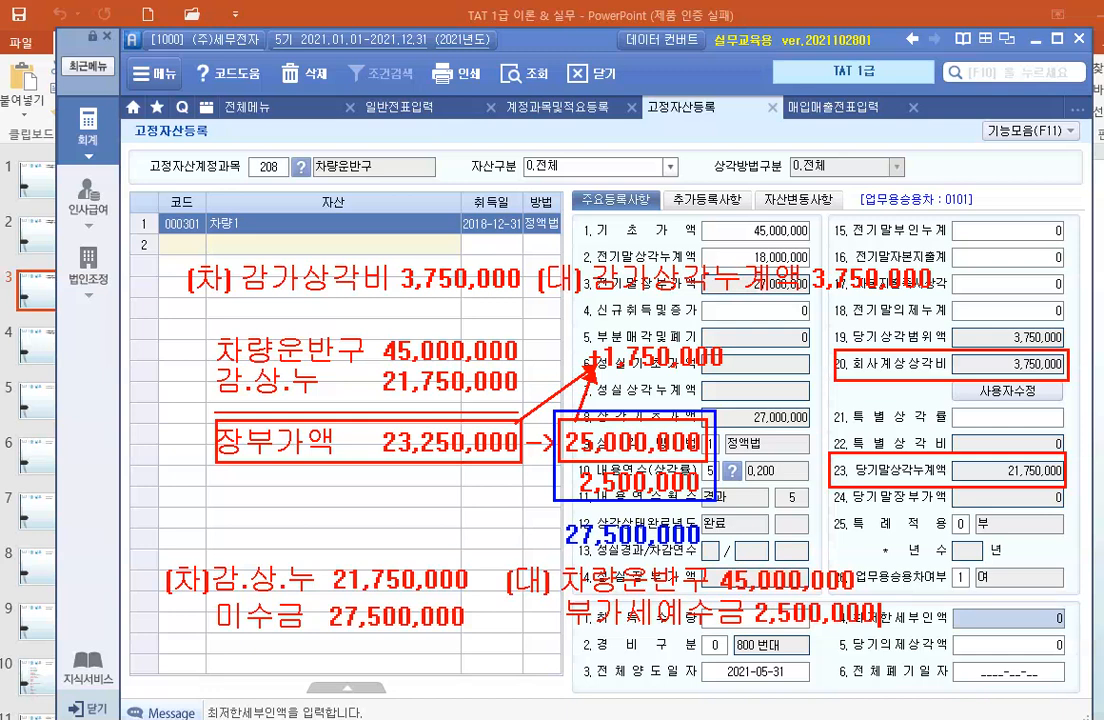
Circle the +1,750,000 gain in black and add the credit line 유.처.이 1,750,000 beneath the 부가세예수금 line.
{"action": "key", "text": "Return"}
{"action": "left_click_drag", "start_coordinate": [585, 323], "coordinate": [742, 380]}
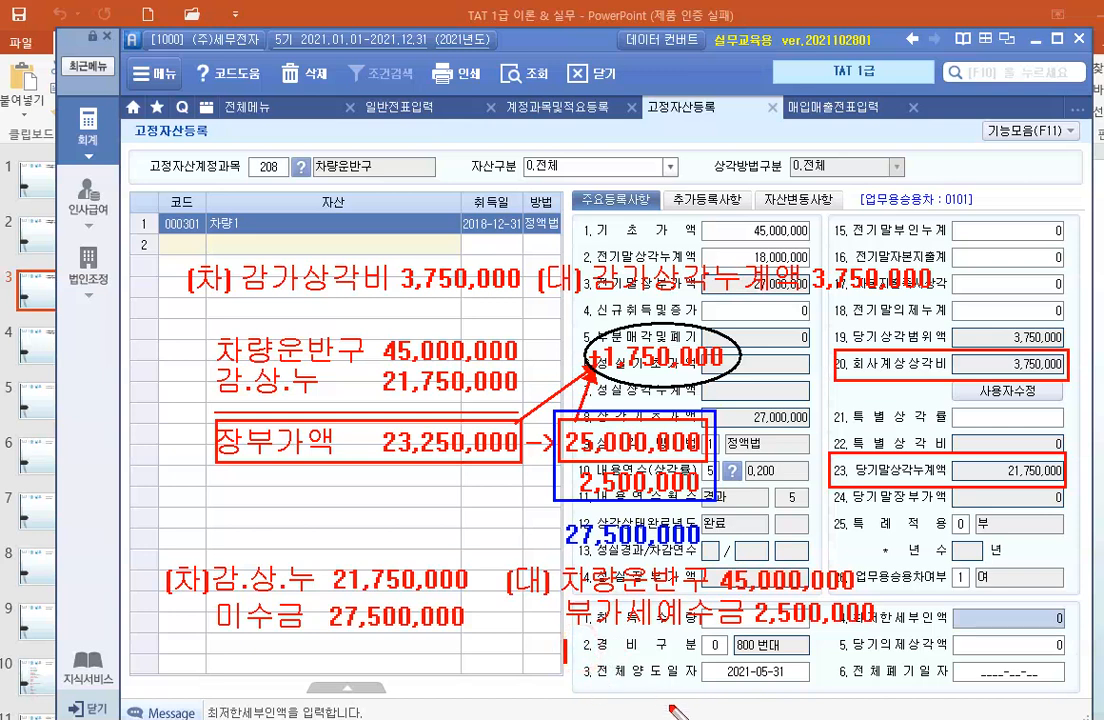
{"action": "type", "text": "유."}
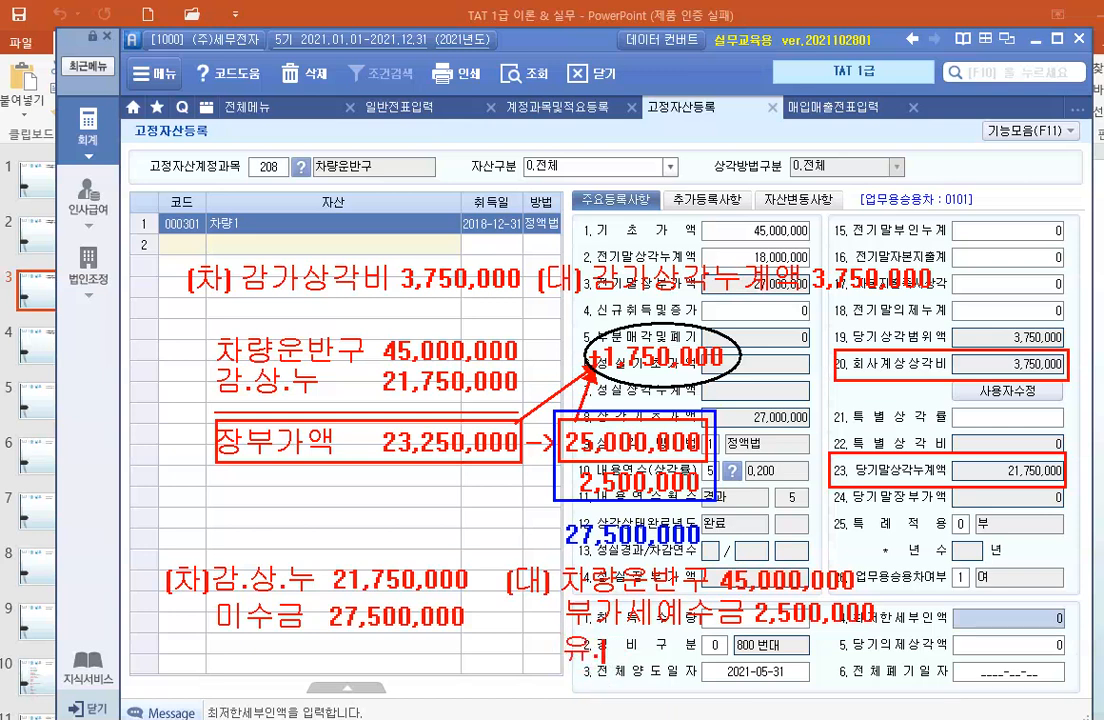
{"action": "type", "text": "처.이 "}
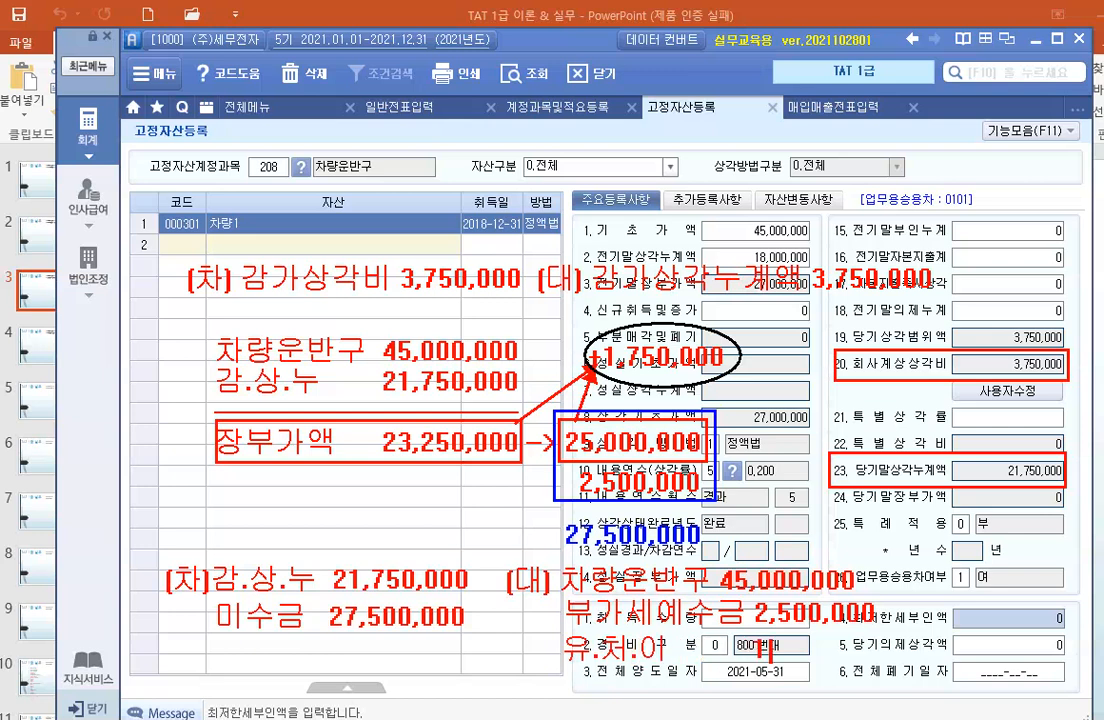
{"action": "type", "text": "      1,750,000"}
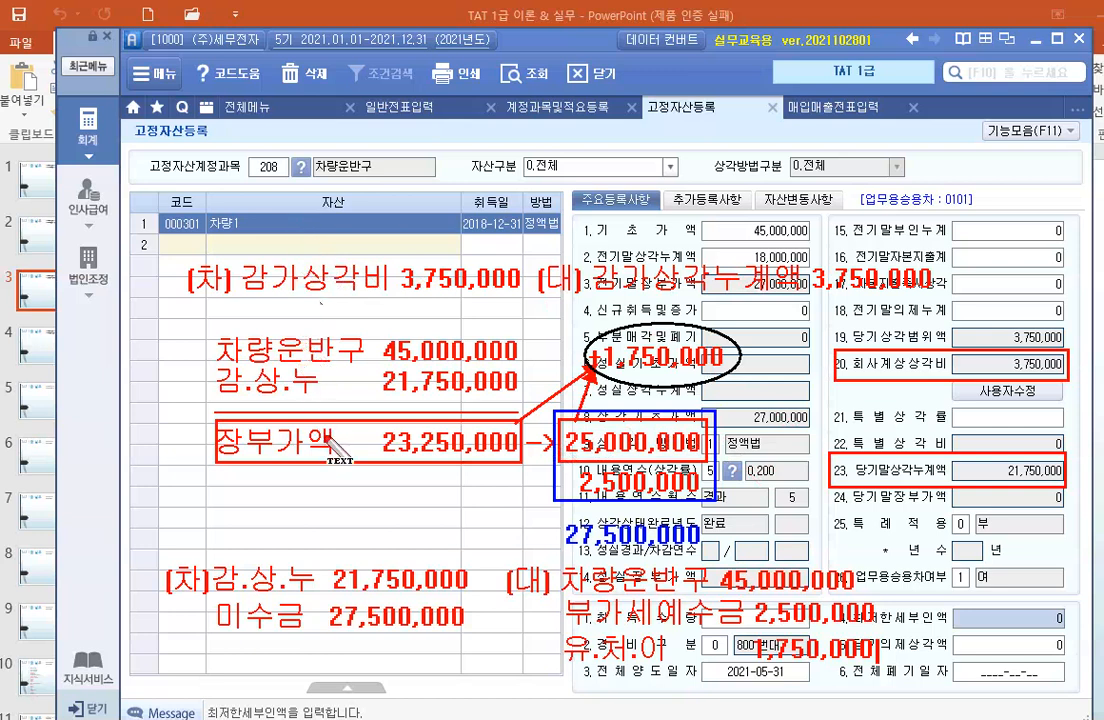
{"action": "type", "text": "0"}
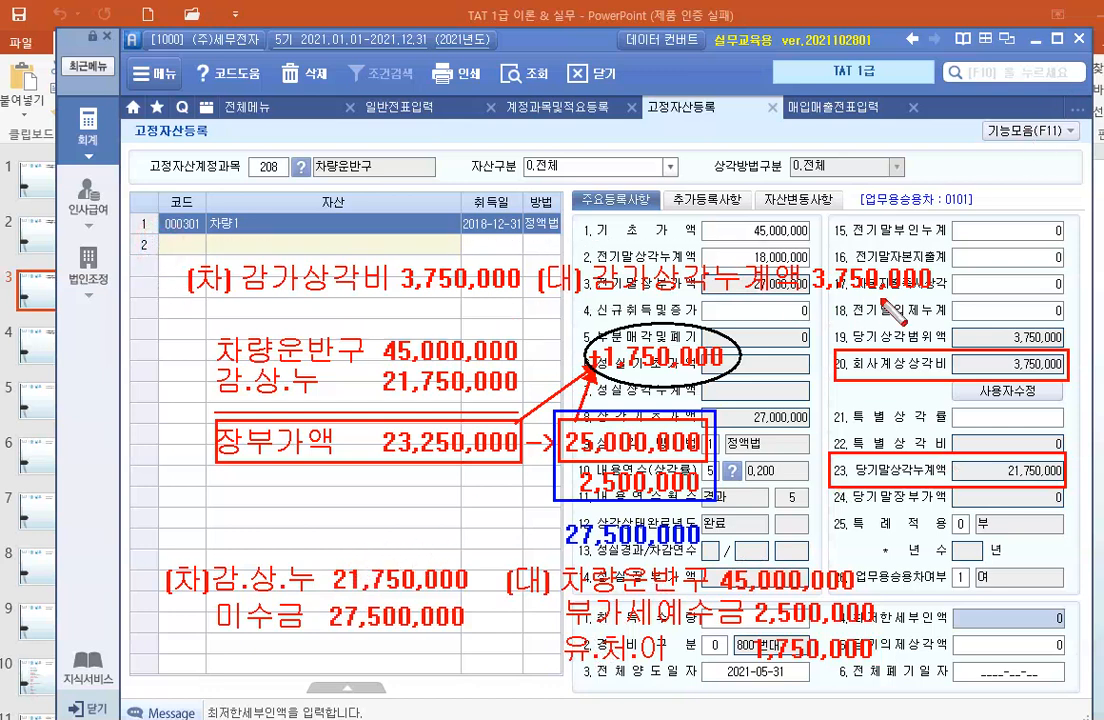
Frame the depreciation entry and the disposal entry in red rectangles, and clear the screen annotations.
{"action": "left_click_drag", "start_coordinate": [882, 299], "coordinate": [958, 298]}
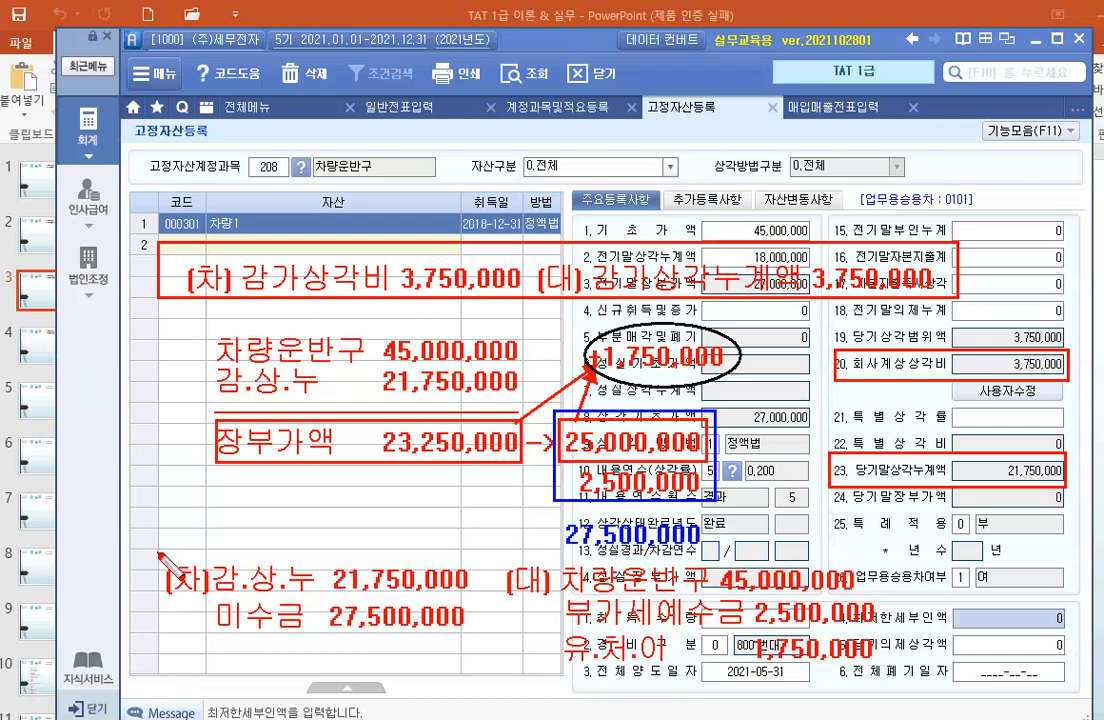
{"action": "mouse_move", "coordinate": [168, 556]}
{"action": "left_mouse_down"}
{"action": "mouse_move", "coordinate": [160, 616]}
{"action": "mouse_move", "coordinate": [887, 665]}
{"action": "mouse_move", "coordinate": [905, 690]}
{"action": "left_mouse_up"}
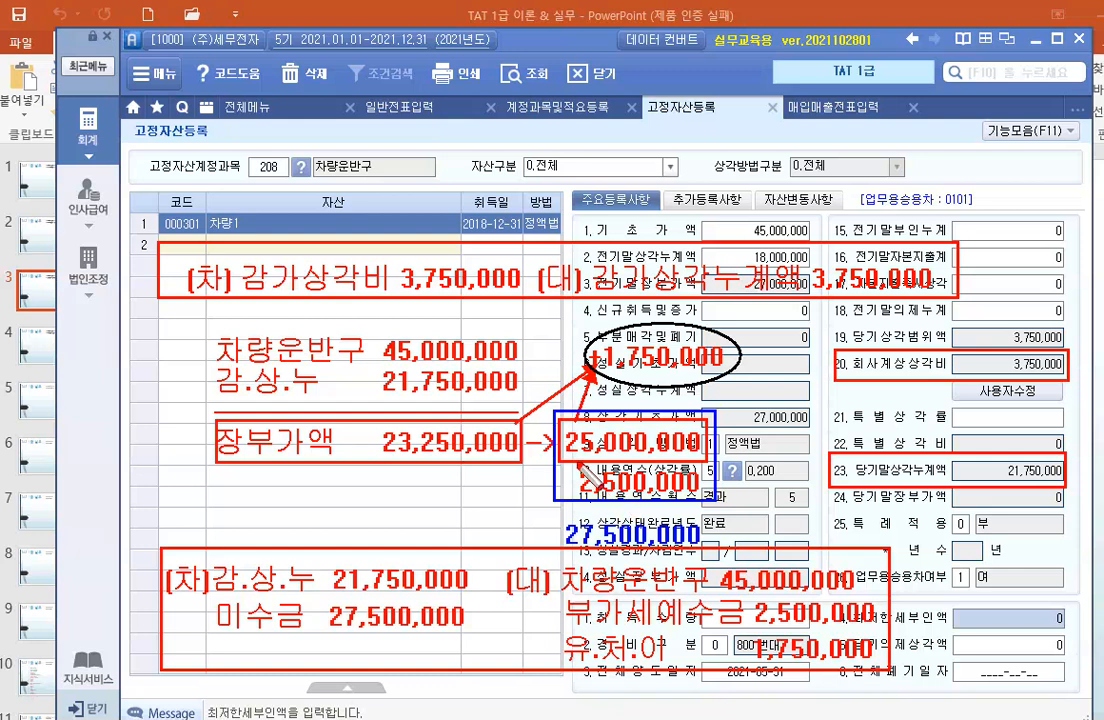
{"action": "key", "text": "Escape"}
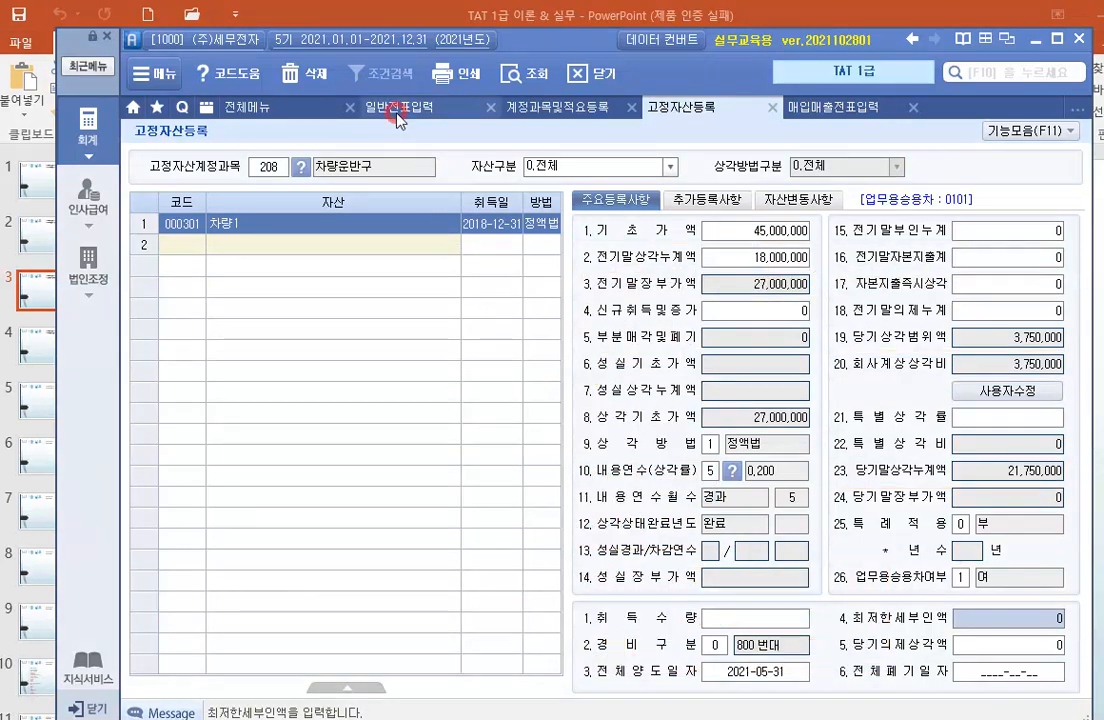
Switch to 일반전표입력 and set the voucher date to May 31.
{"action": "left_click", "coordinate": [400, 106]}
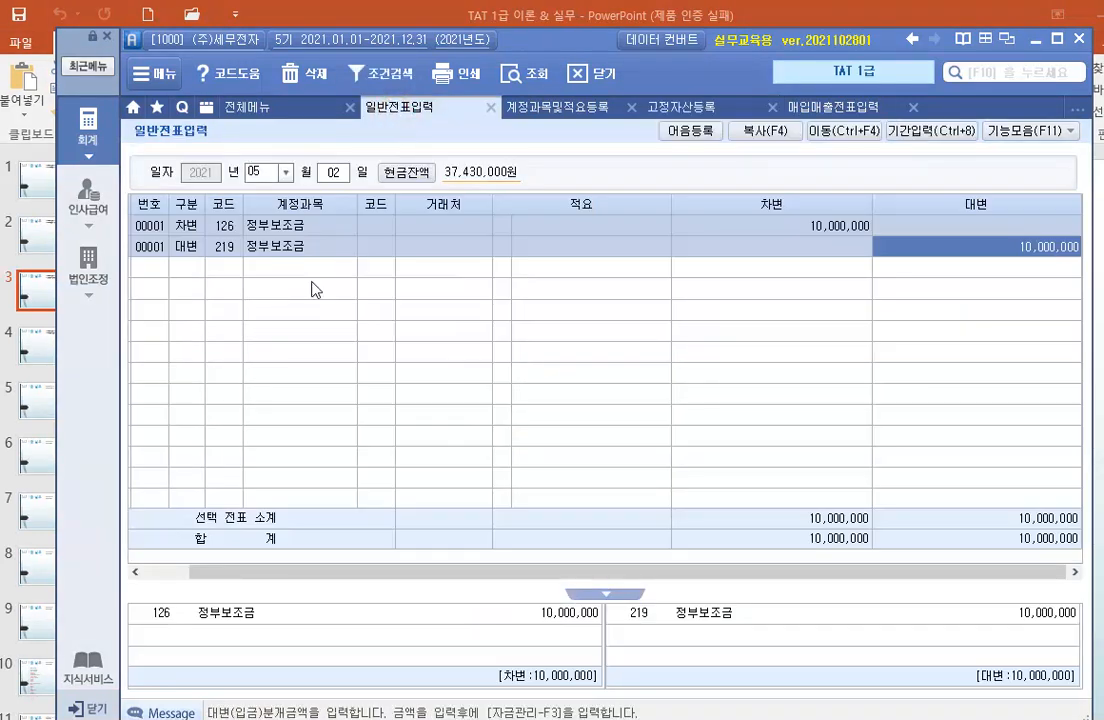
{"action": "left_click", "coordinate": [344, 175]}
{"action": "type", "text": "31"}
{"action": "key", "text": "Return"}
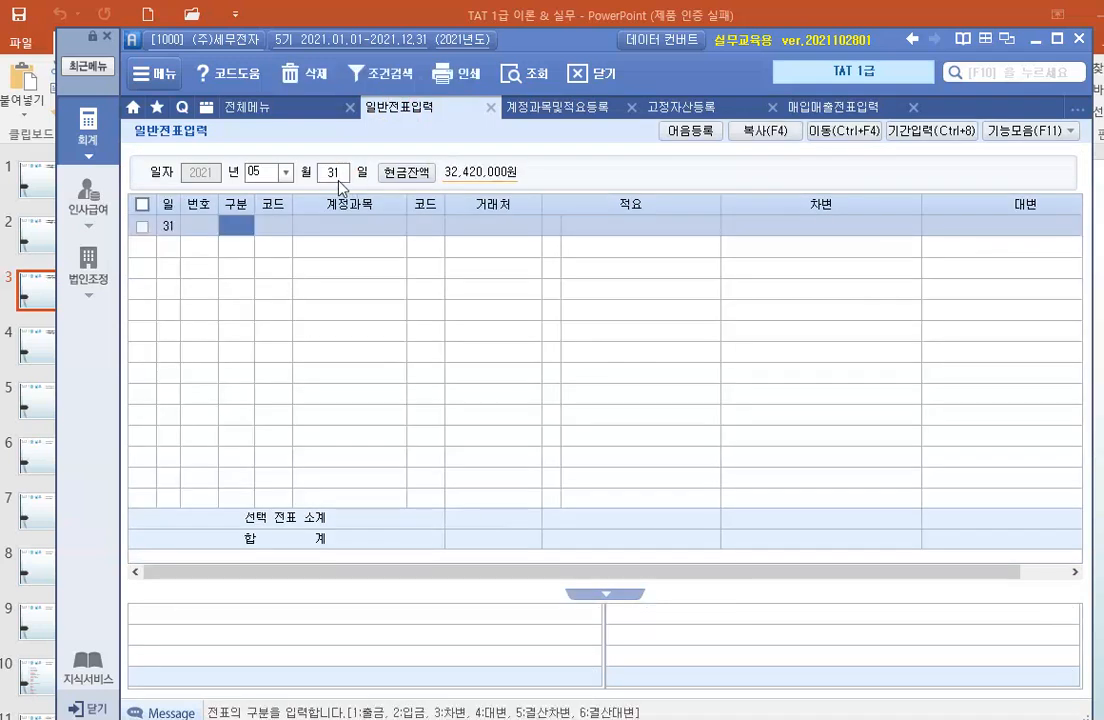
Enter a debit (차변) line for account 818 감가상각비 with an amount of 3,750,000.
{"action": "type", "text": "3"}
{"action": "key", "text": "Return"}
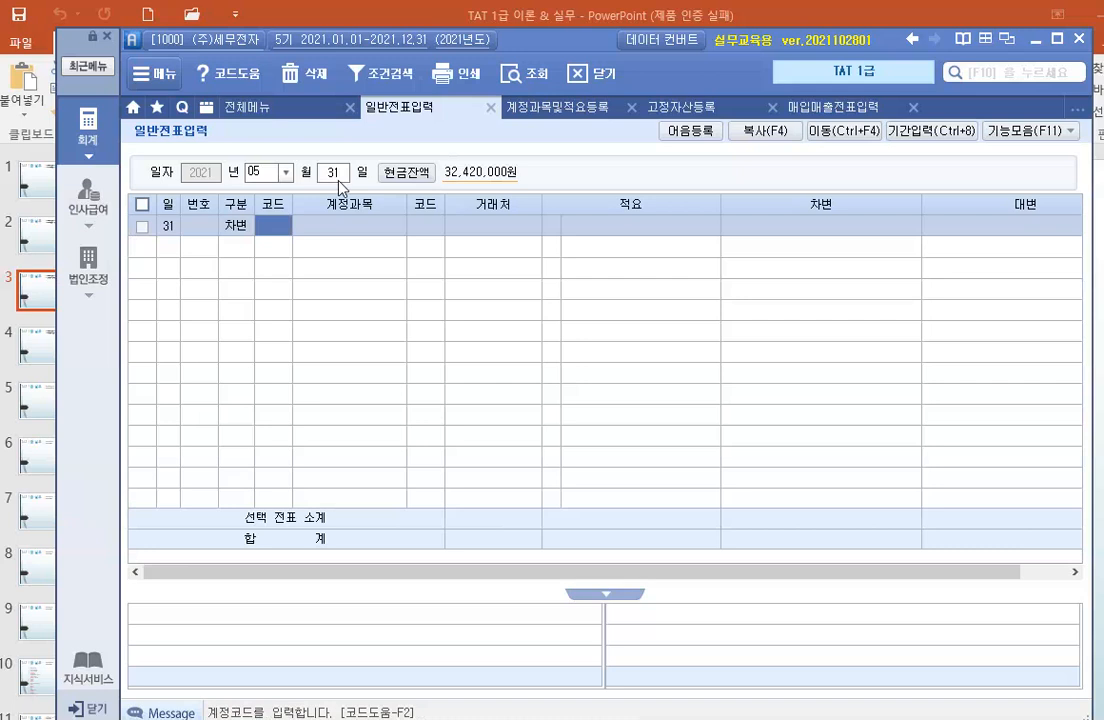
{"action": "type", "text": "818"}
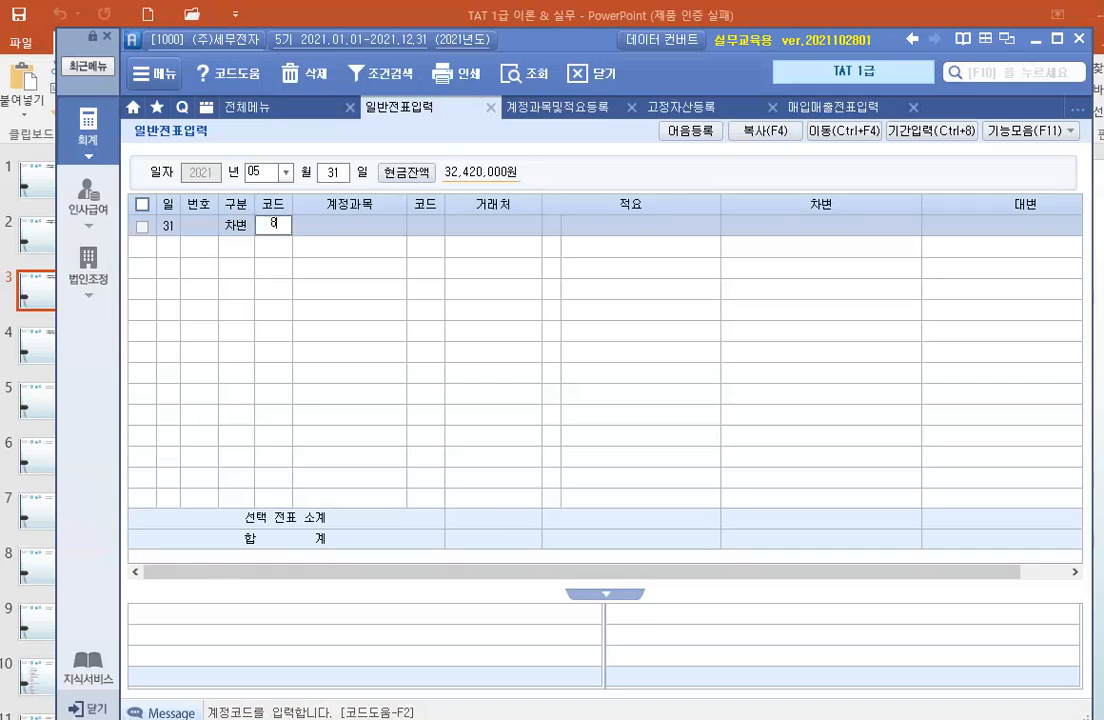
{"action": "key", "text": "Return"}
{"action": "key", "text": "Return"}
{"action": "key", "text": "Return"}
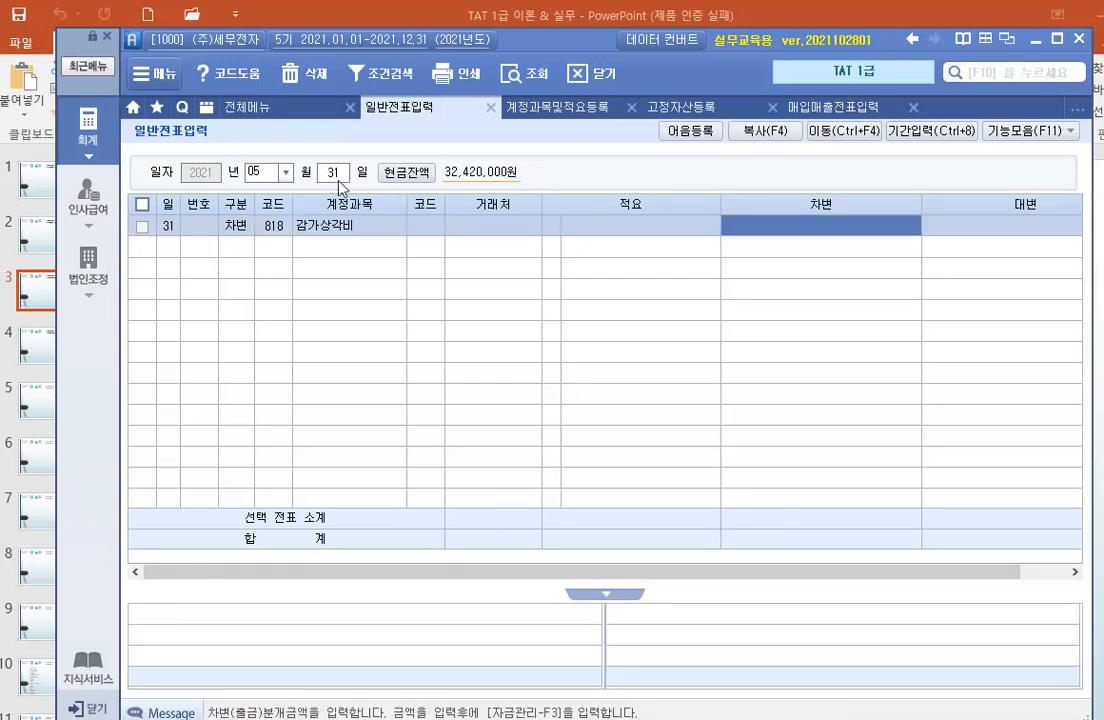
{"action": "type", "text": "3750000"}
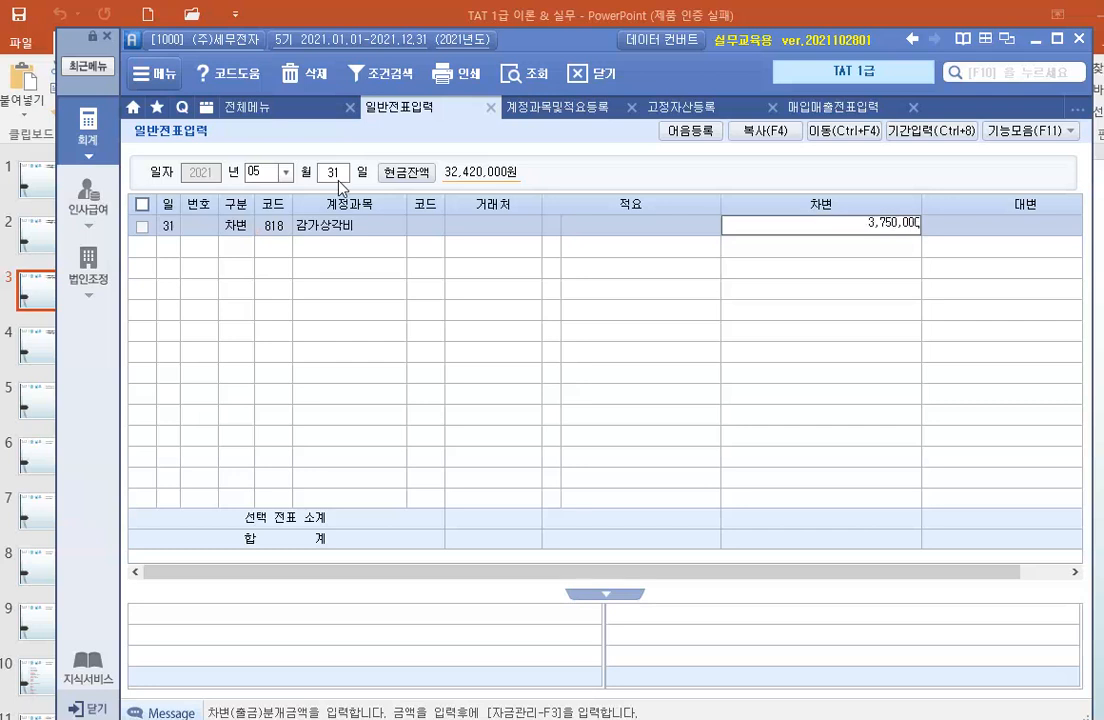
{"action": "key", "text": "Return"}
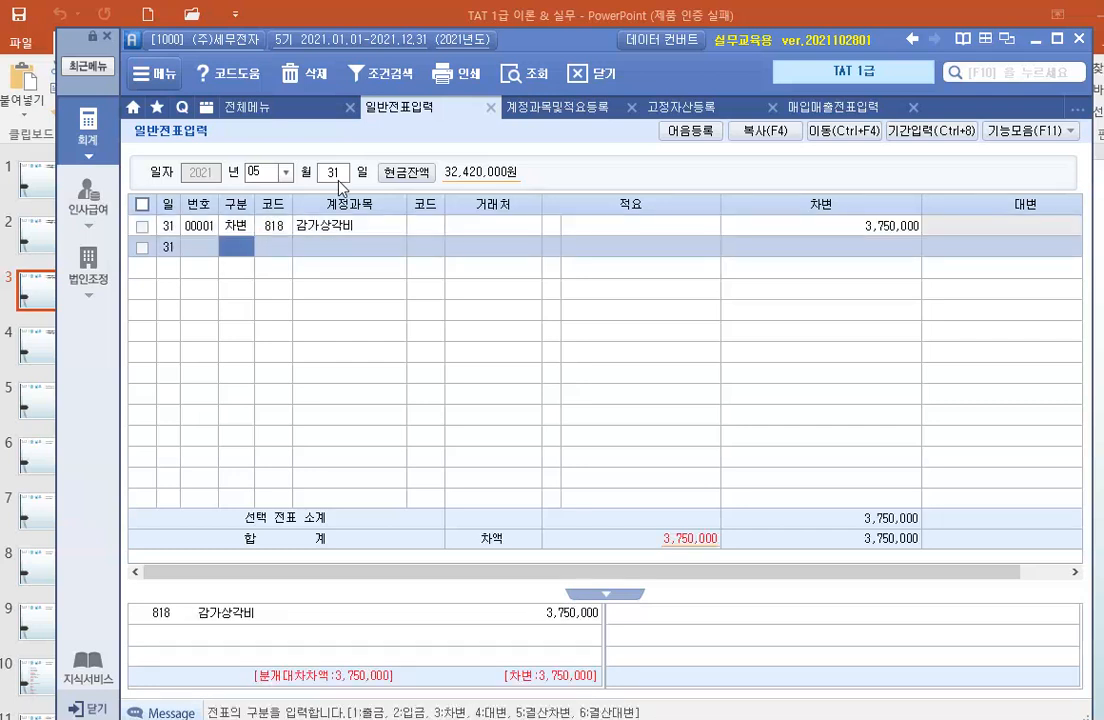
Enter the matching credit (대변) line for account 209 감가상각누계액 with an amount of 3,750,000.
{"action": "type", "text": "4"}
{"action": "key", "text": "Return"}
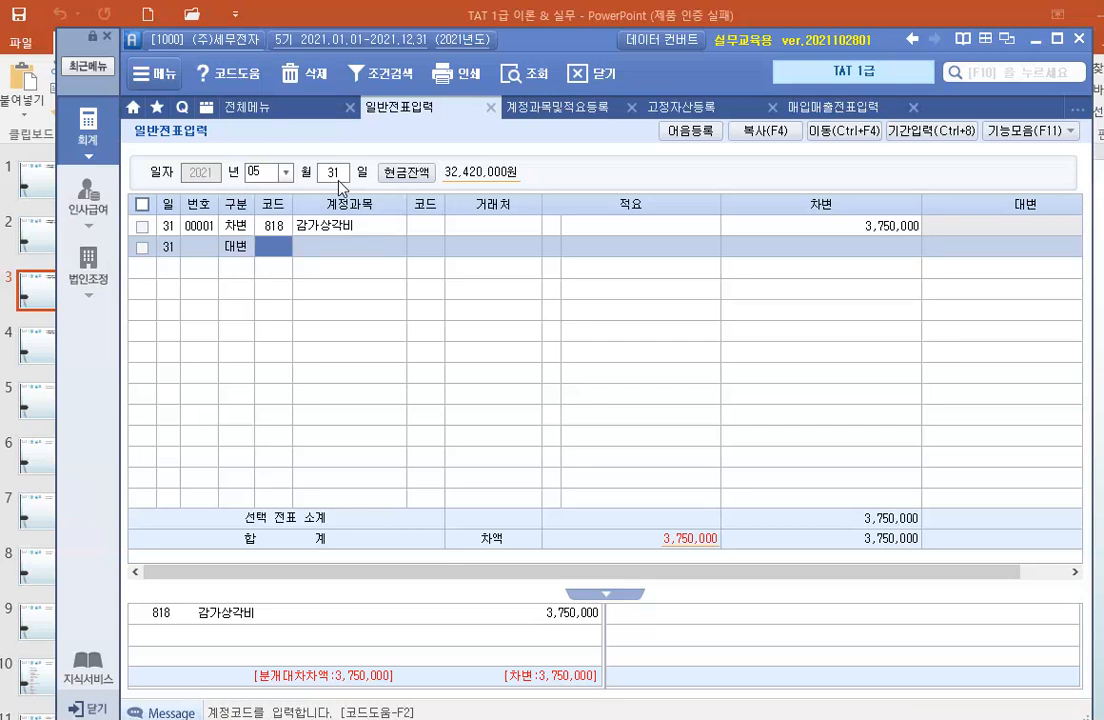
{"action": "type", "text": "209"}
{"action": "key", "text": "Return"}
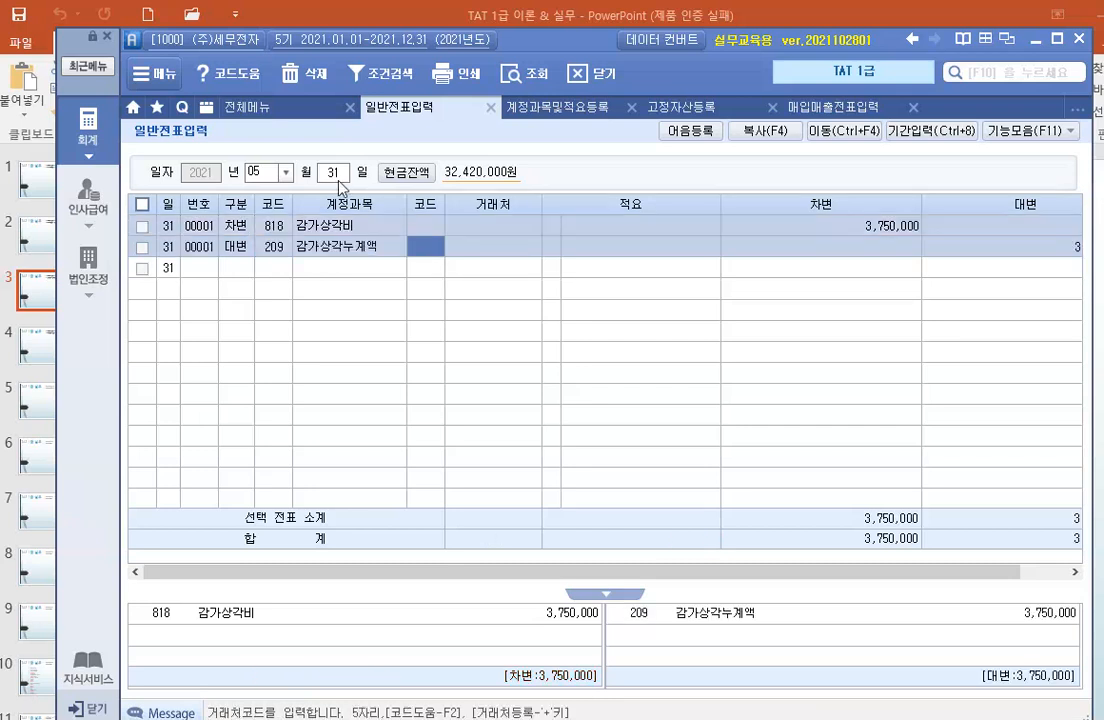
{"action": "key", "text": "Return"}
{"action": "key", "text": "Return"}
{"action": "key", "text": "Return"}
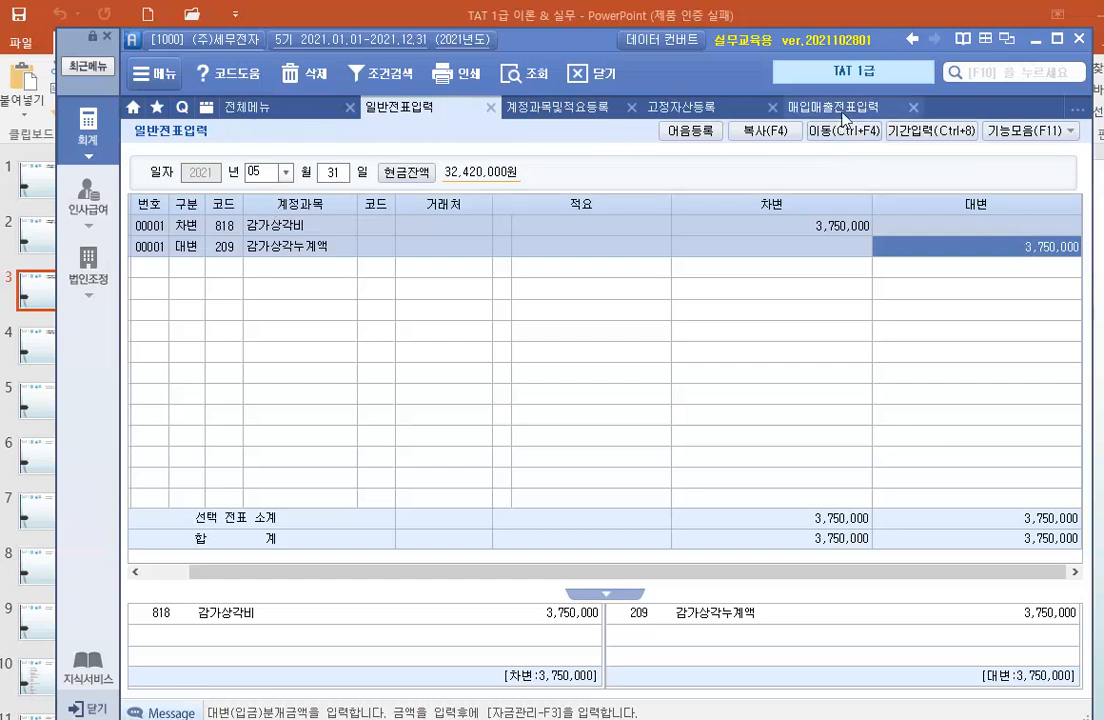
Start a May 31 voucher in 매입매출전표입력 with the sales type 11.과세.
{"action": "left_click", "coordinate": [810, 107]}
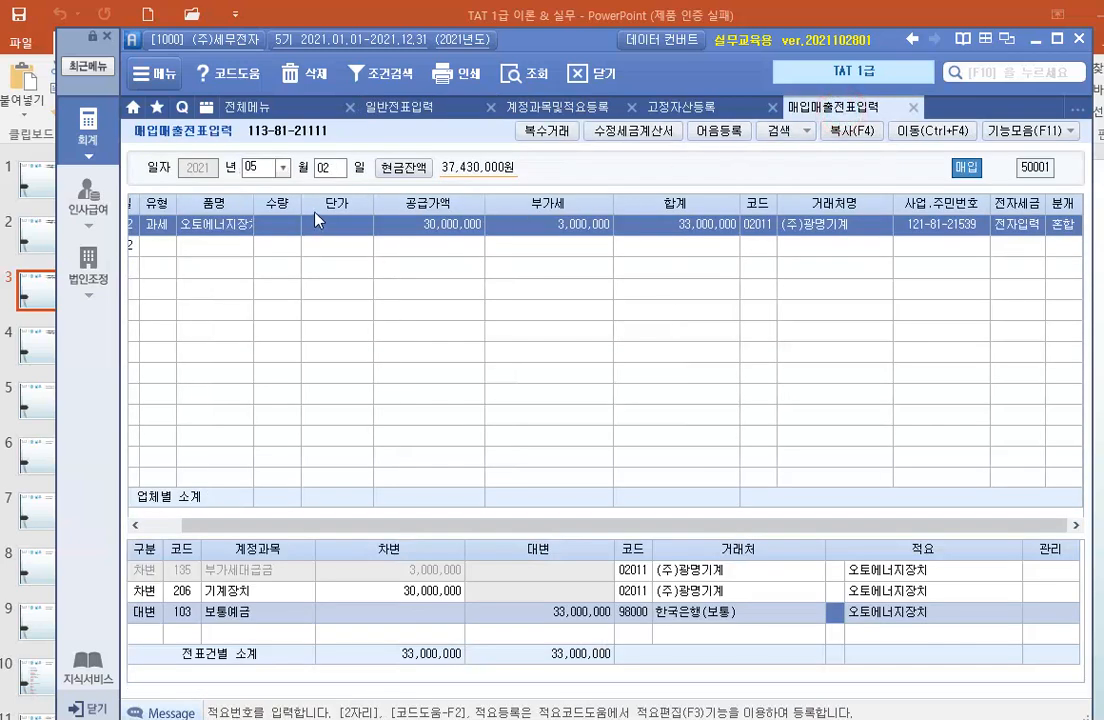
{"action": "left_click", "coordinate": [330, 168]}
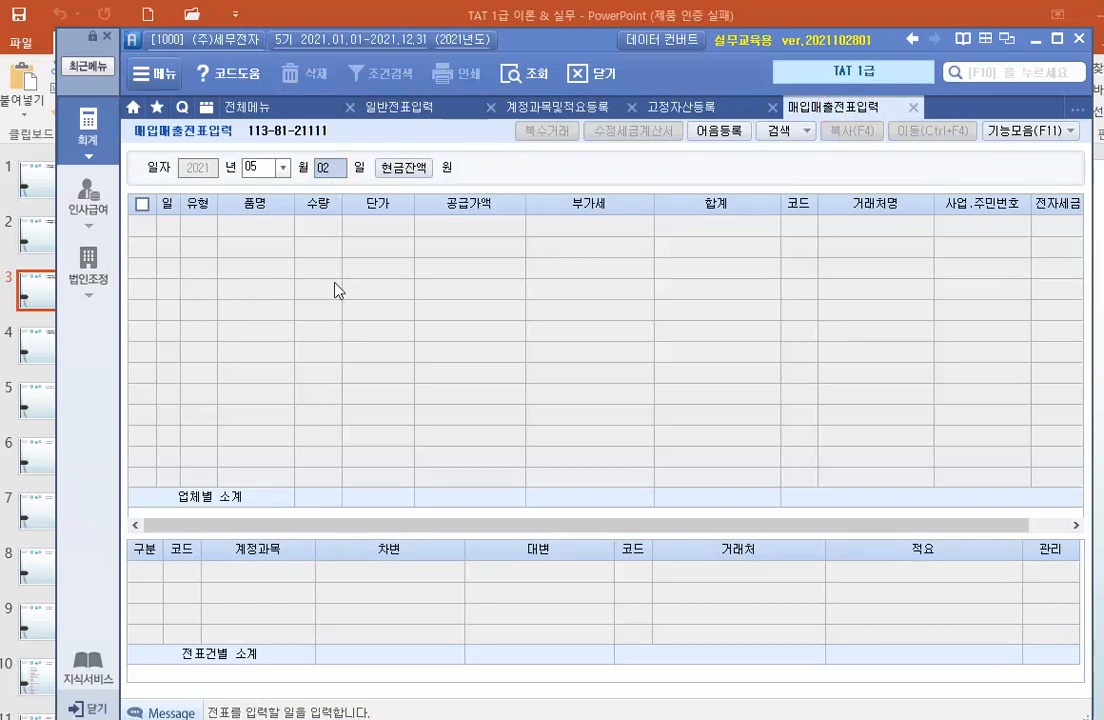
{"action": "type", "text": "31"}
{"action": "key", "text": "Return"}
{"action": "key", "text": "Return"}
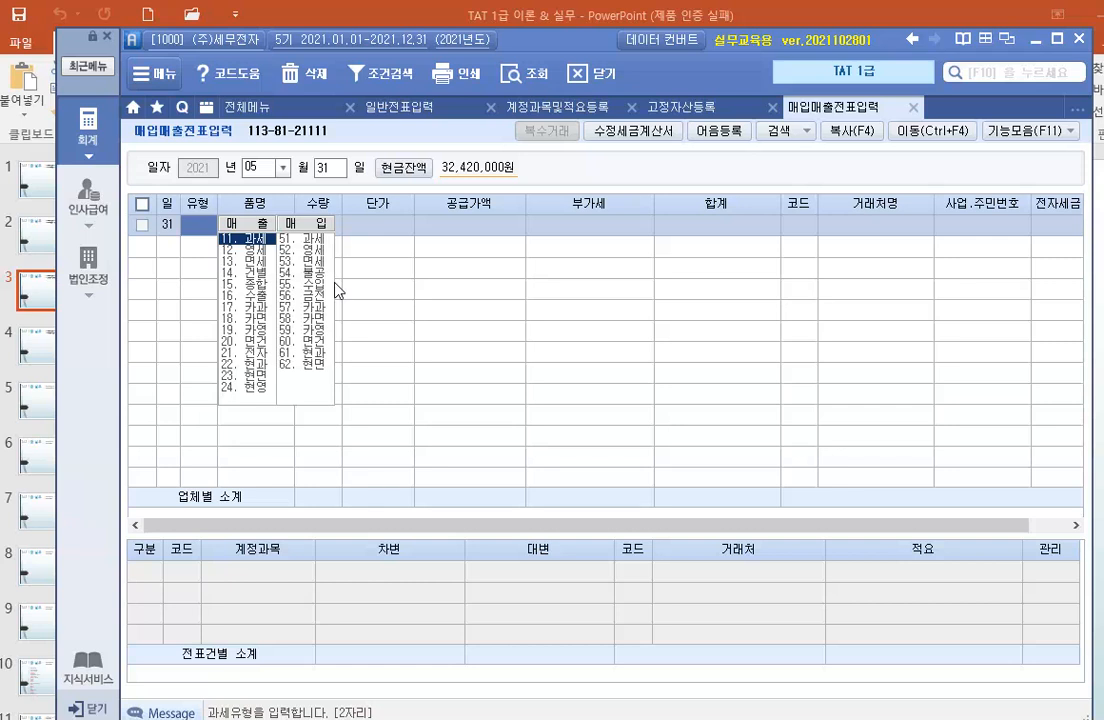
{"action": "left_click", "coordinate": [262, 242]}
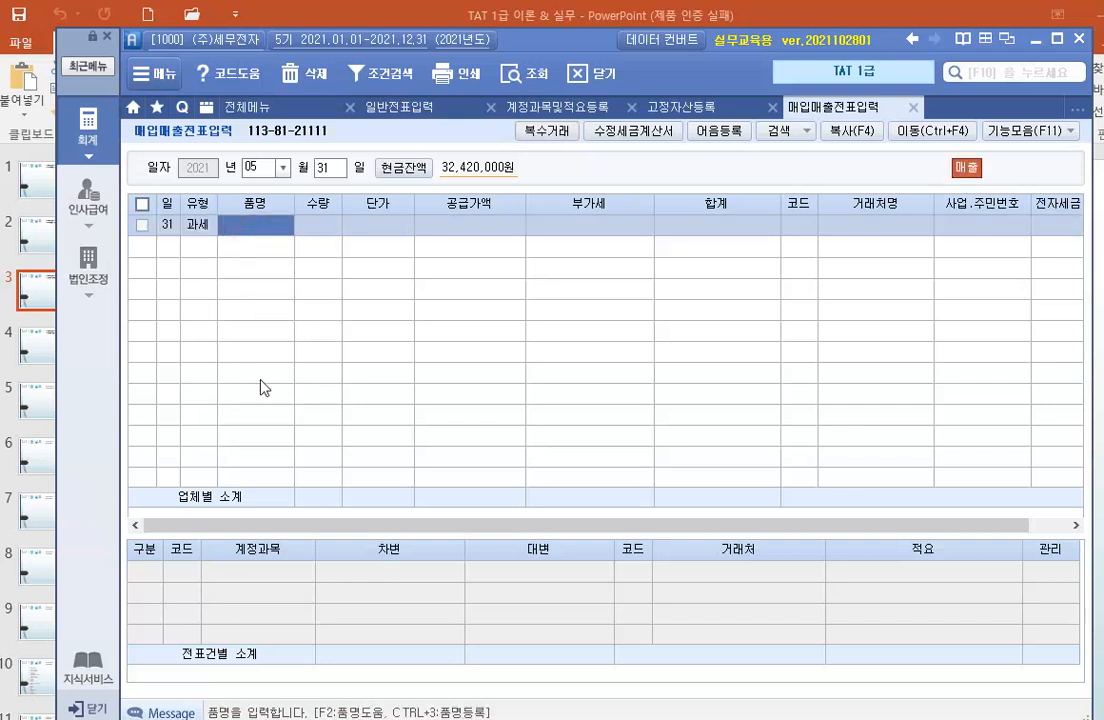
Enter the item name 승용차매각 and a supply value of 25,000,000, accepting the calculated VAT.
{"action": "type", "text": "용차매매"}
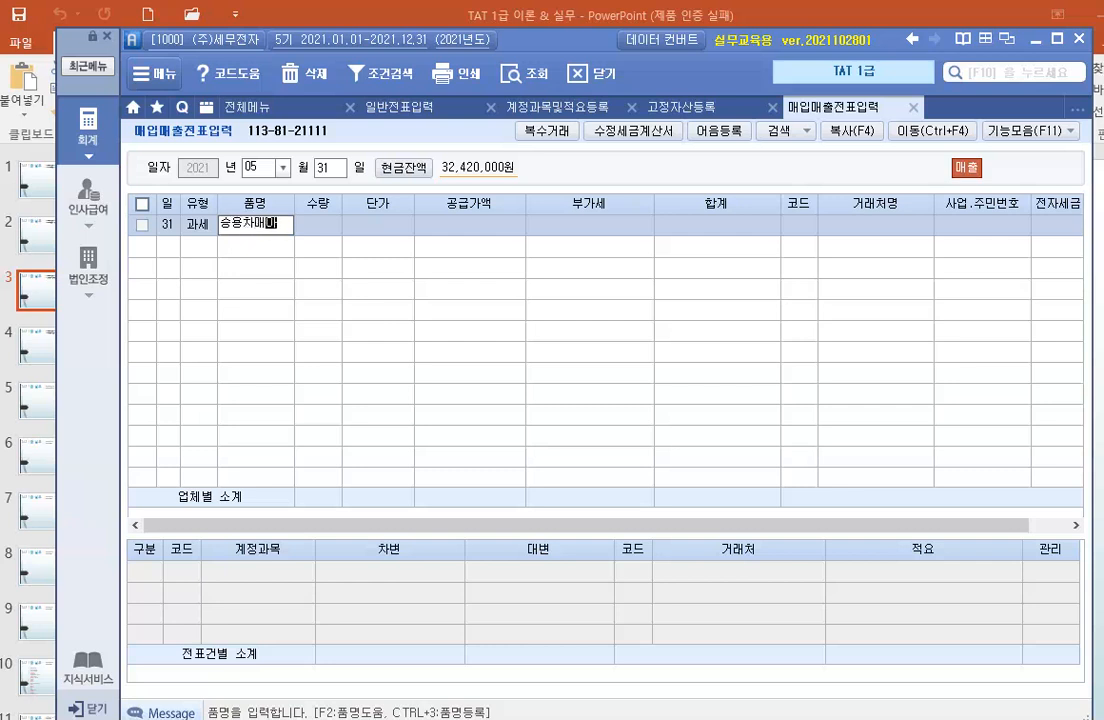
{"action": "key", "text": "BackSpace"}
{"action": "type", "text": "각"}
{"action": "key", "text": "Return"}
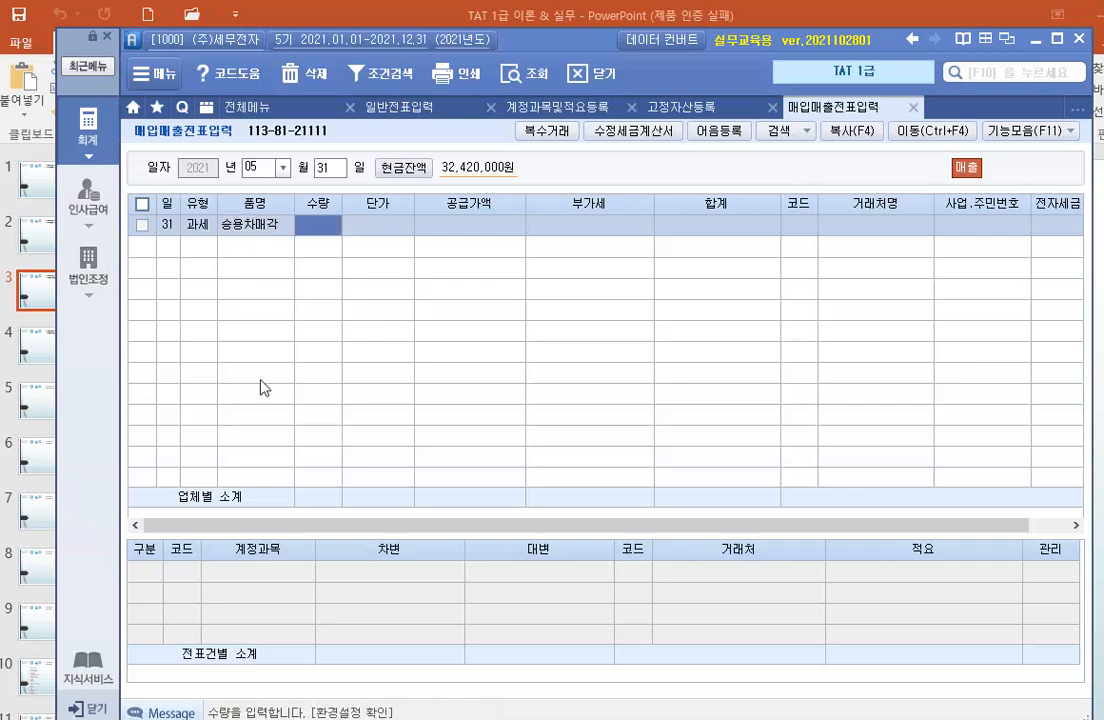
{"action": "key", "text": "Return"}
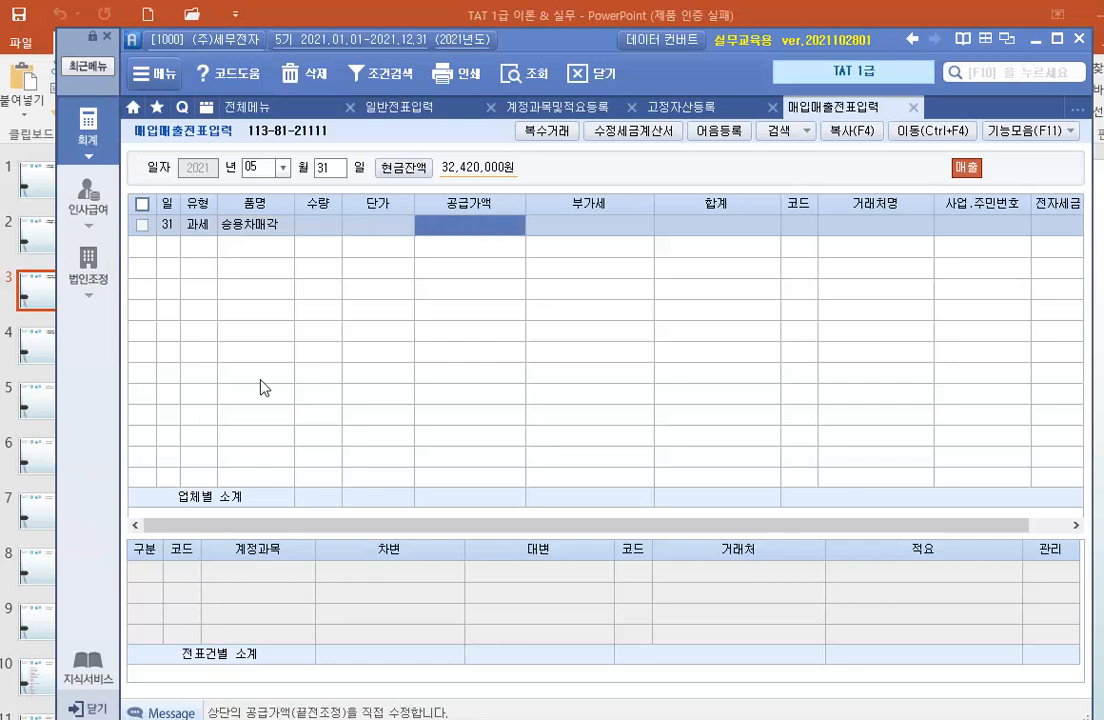
{"action": "type", "text": "25000000"}
{"action": "key", "text": "Return"}
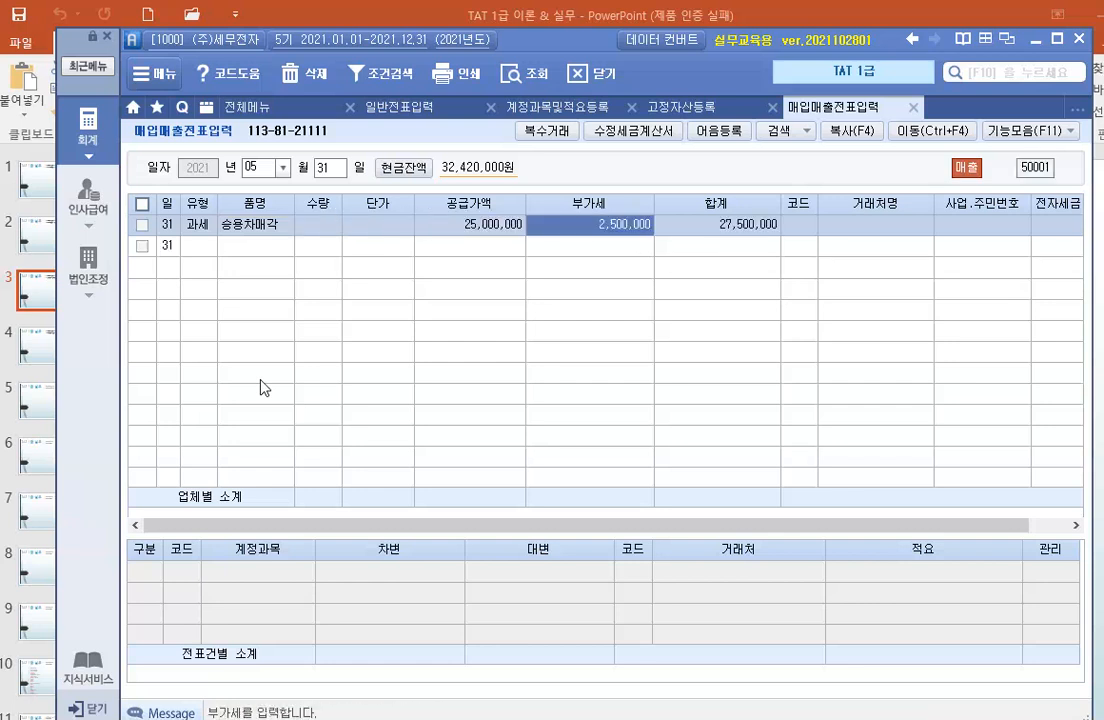
{"action": "key", "text": "Return"}
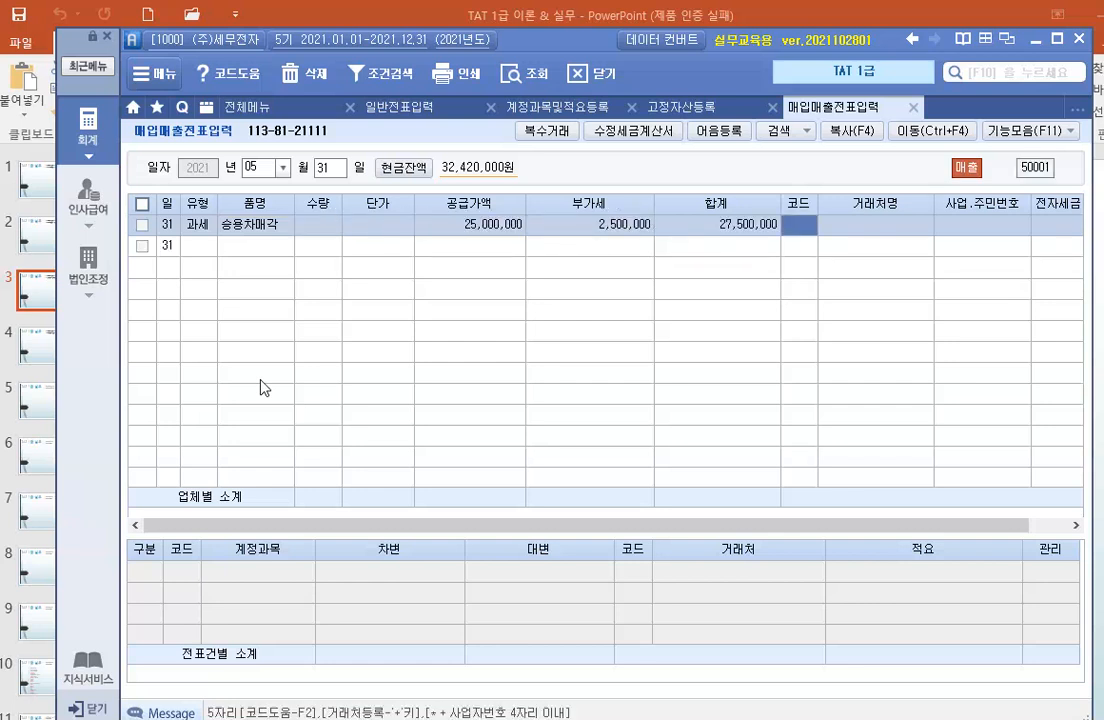
Look up 우리 in the customer code help and assign 우리자동차(주) as the customer.
{"action": "key", "text": "F2"}
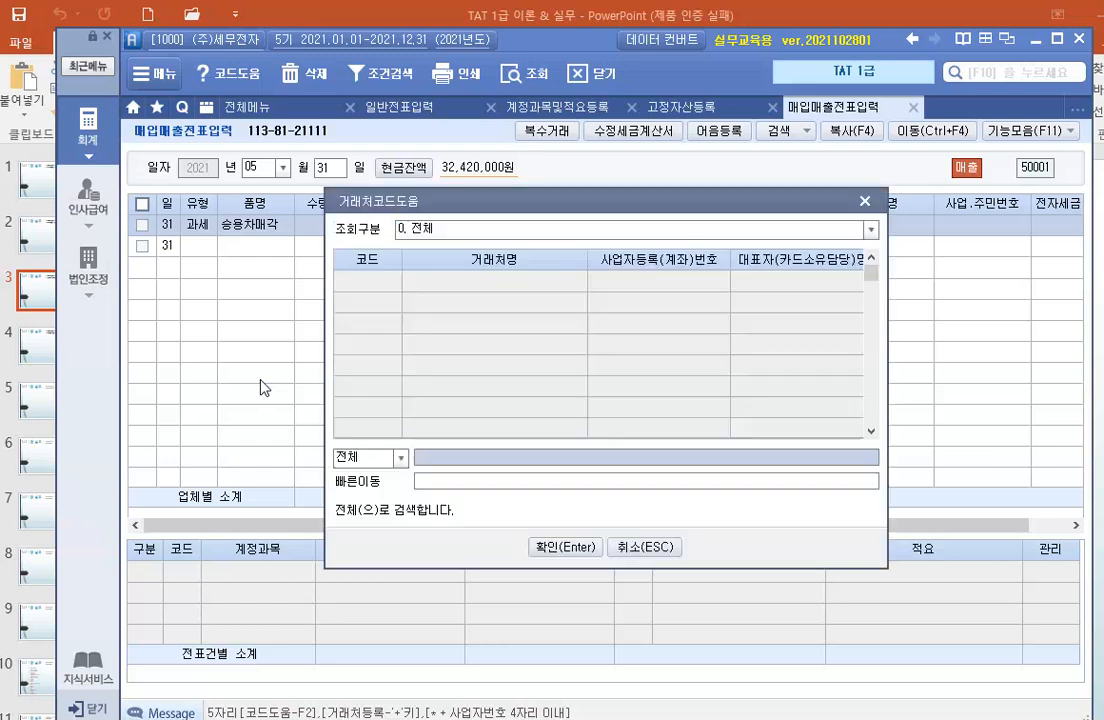
{"action": "type", "text": "ㅇ리"}
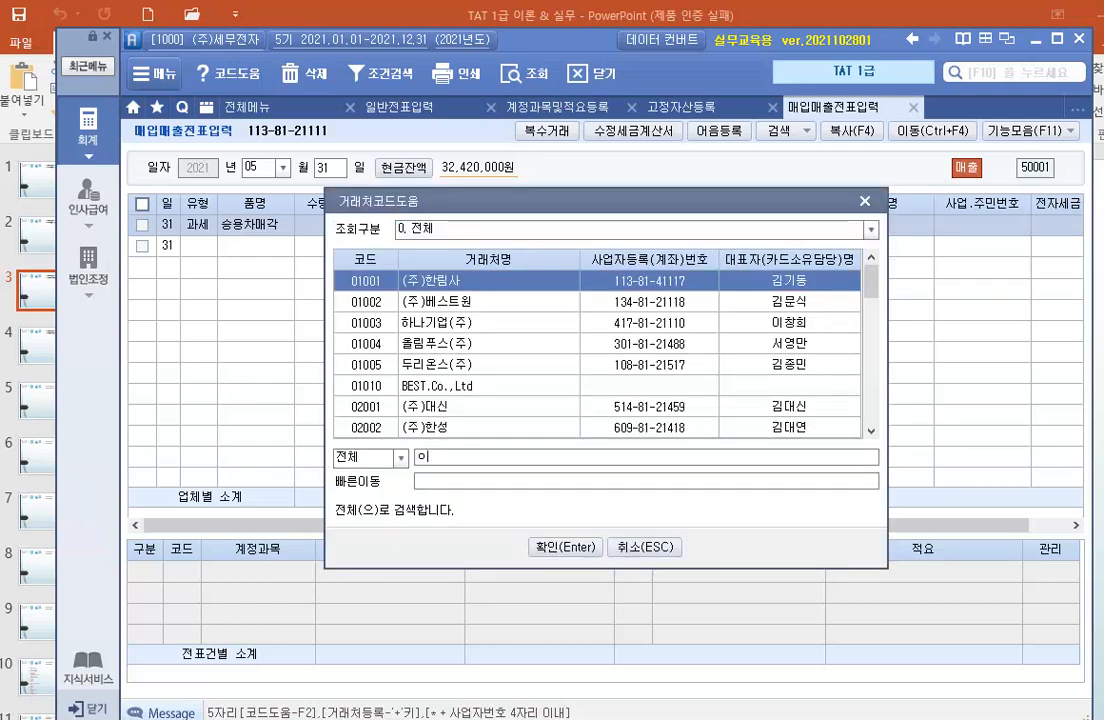
{"action": "key", "text": "BackSpace"}
{"action": "key", "text": "BackSpace"}
{"action": "type", "text": "우리"}
{"action": "key", "text": "Return"}
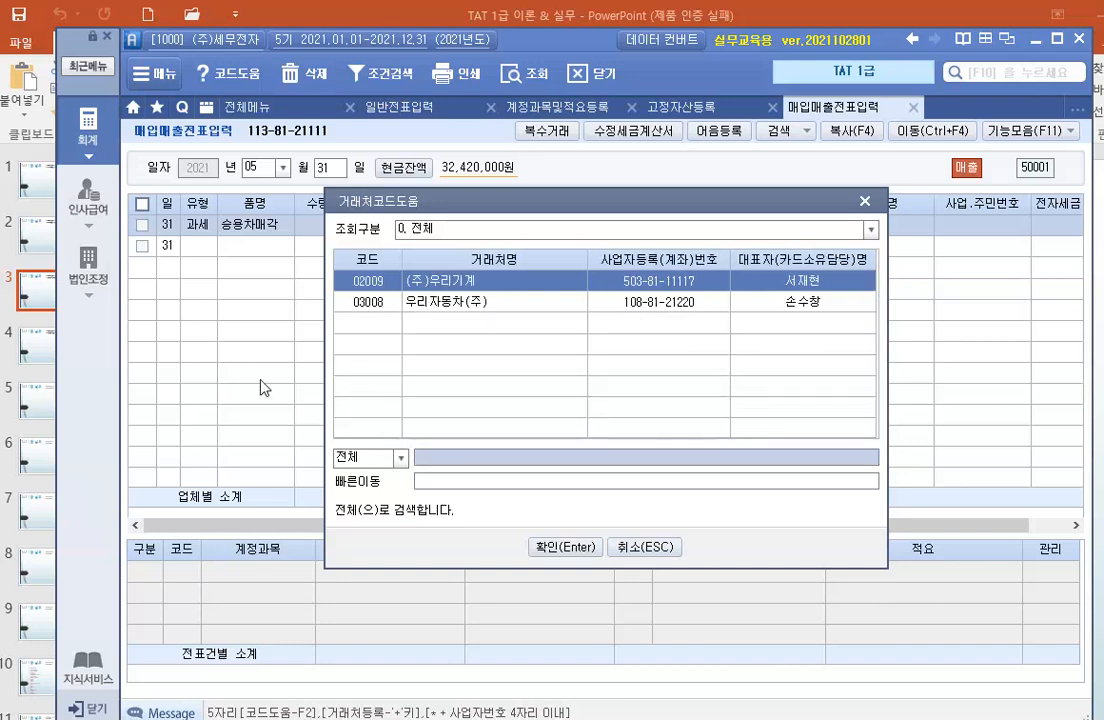
{"action": "key", "text": "Down"}
{"action": "key", "text": "Return"}
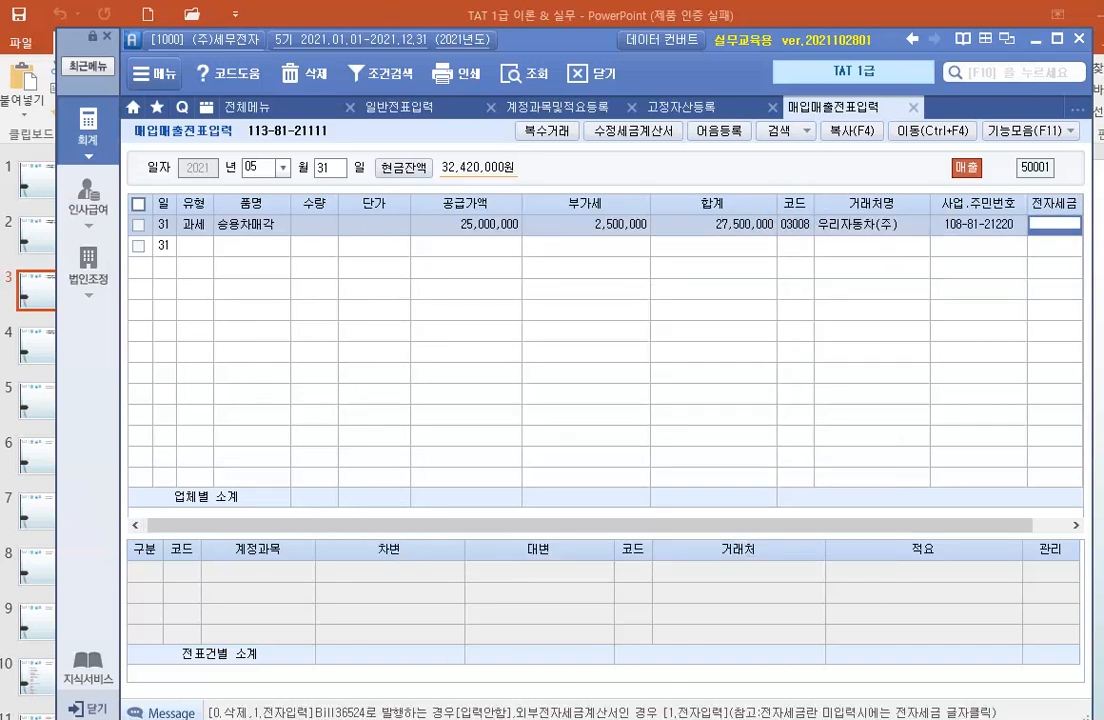
Mark the sale's tax invoice as 전자입력 and set its journal type to 혼합.
{"action": "key", "text": "1"}
{"action": "key", "text": "Return"}
{"action": "key", "text": "3"}
{"action": "key", "text": "Return"}
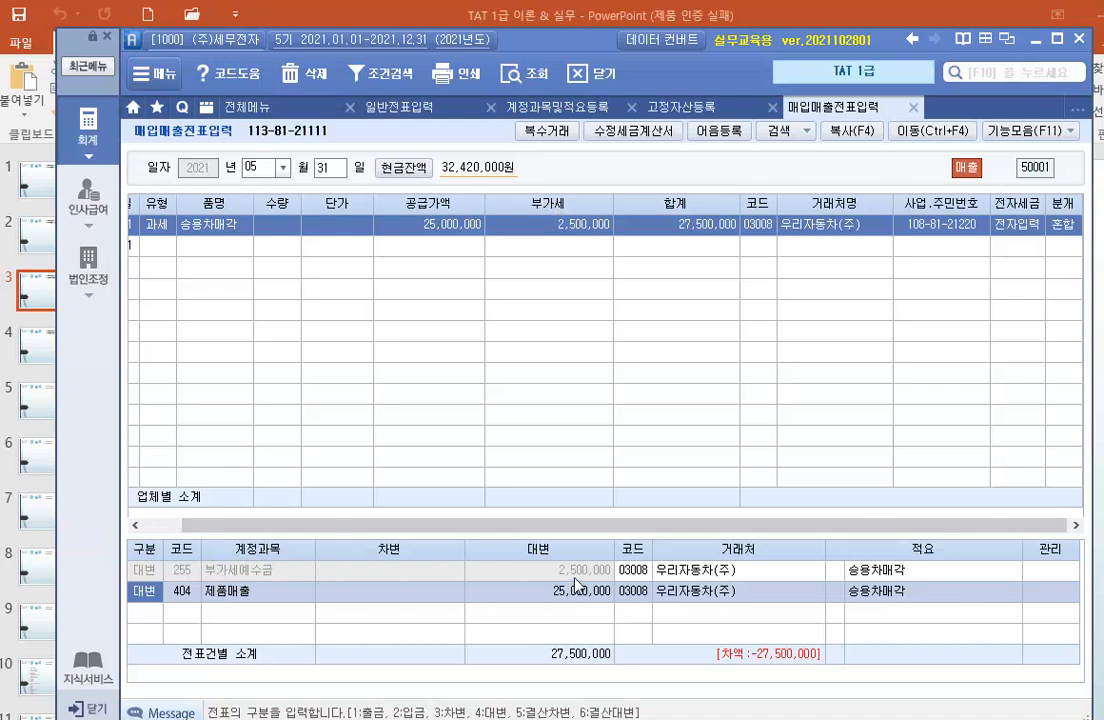
Change the sale journal's 제품매출 credit line to account 208 차량운반구 with an amount of 45,000,000.
{"action": "key", "text": "Return"}
{"action": "type", "text": "208"}
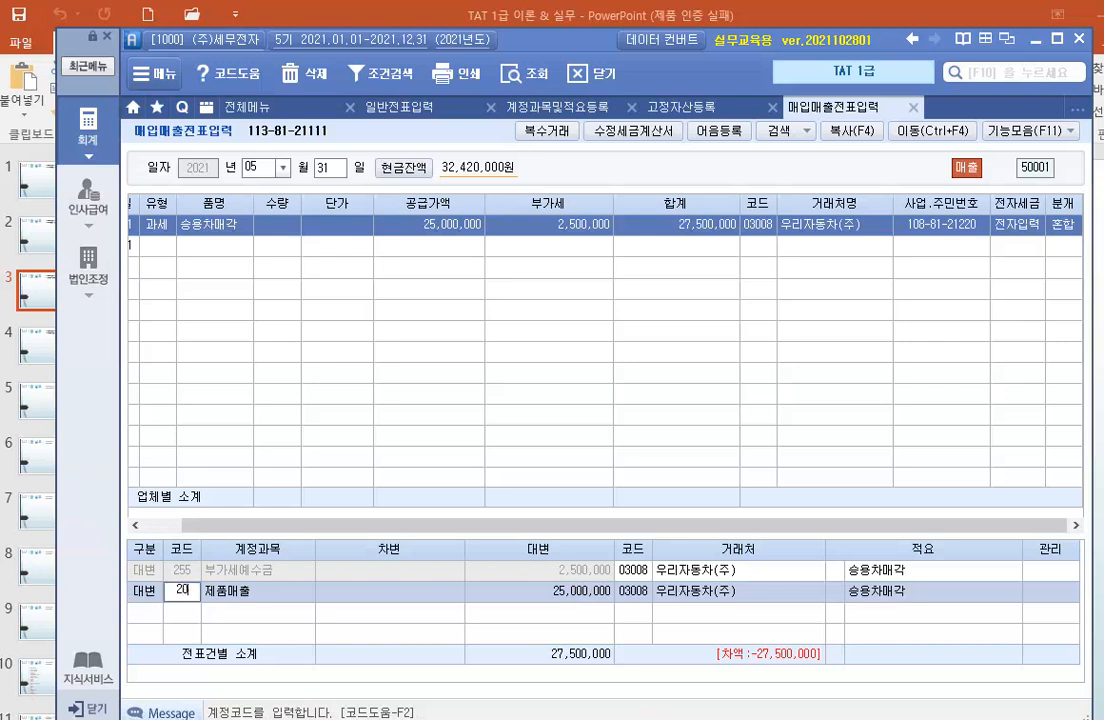
{"action": "key", "text": "Return"}
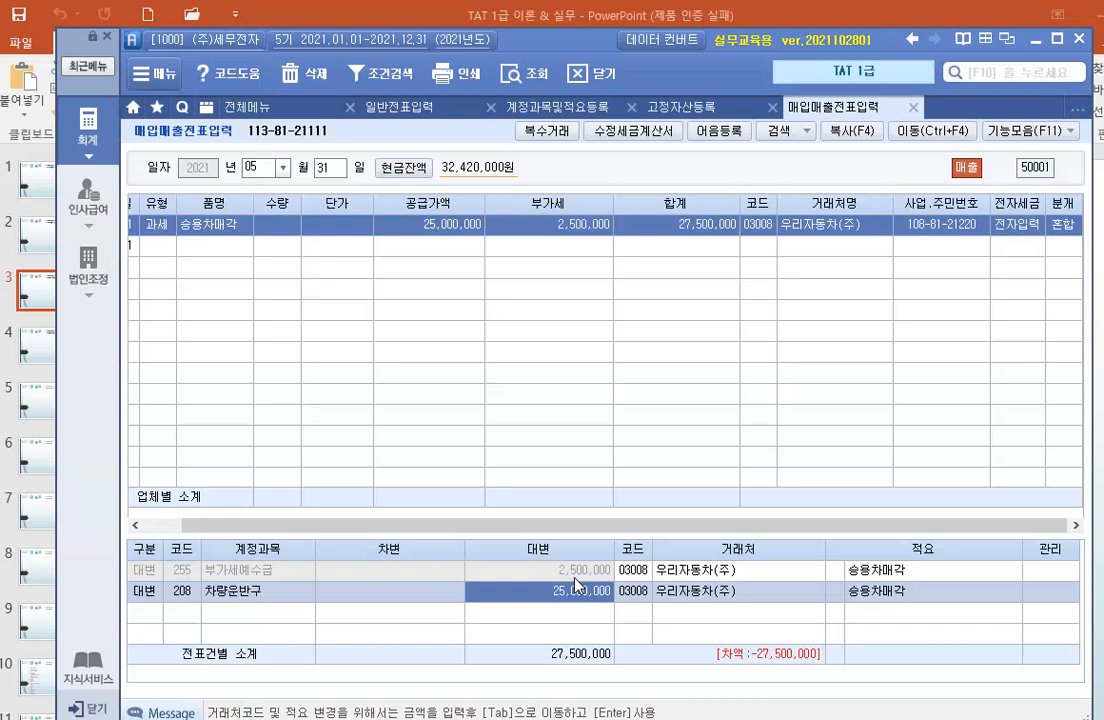
{"action": "type", "text": "45000000"}
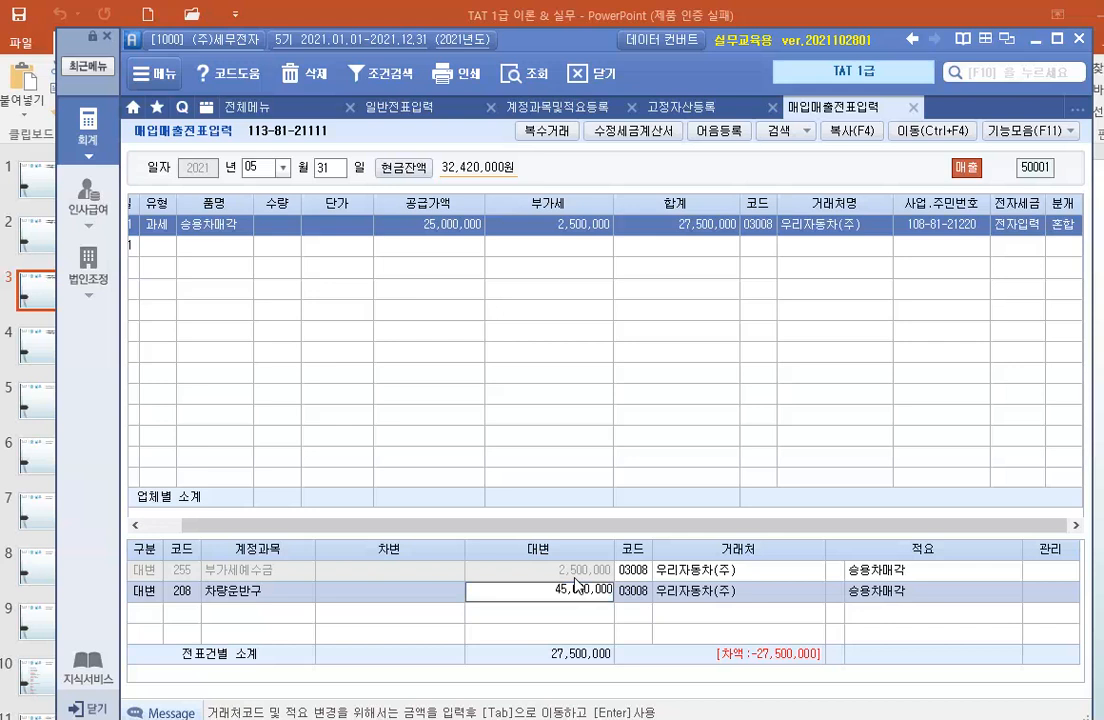
{"action": "key", "text": "Return"}
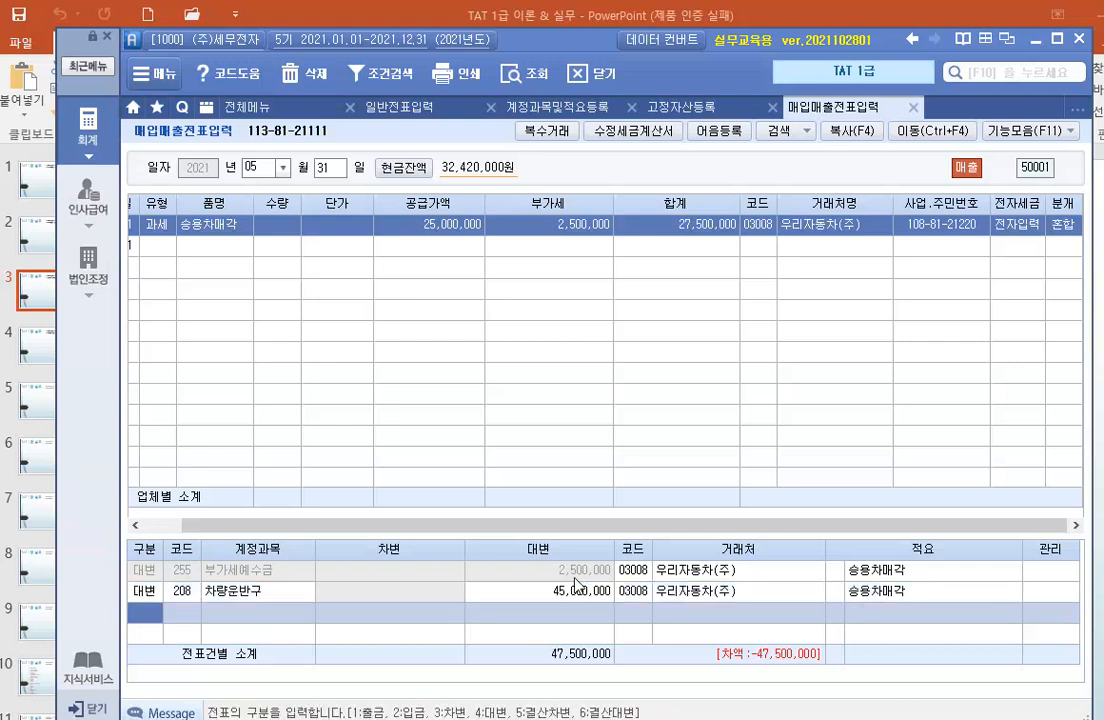
Add a credit line for 914 유형자산처분이익, found by searching the account codes for 유형, with an amount of 1,750,000.
{"action": "key", "text": "4"}
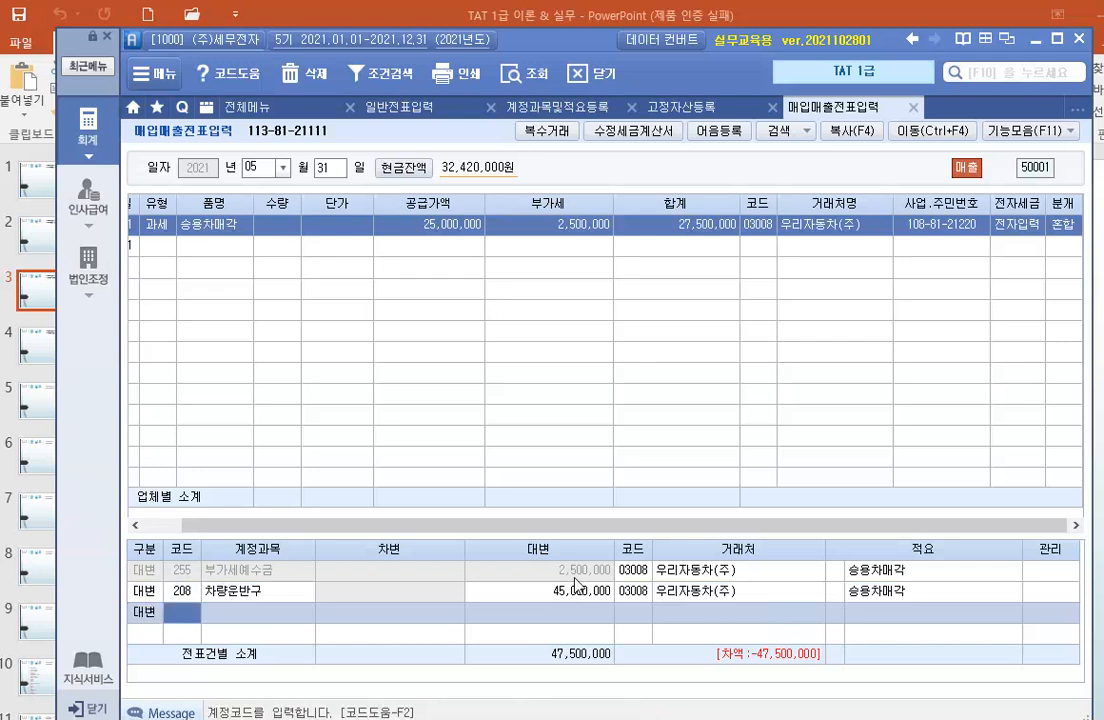
{"action": "key", "text": "F2"}
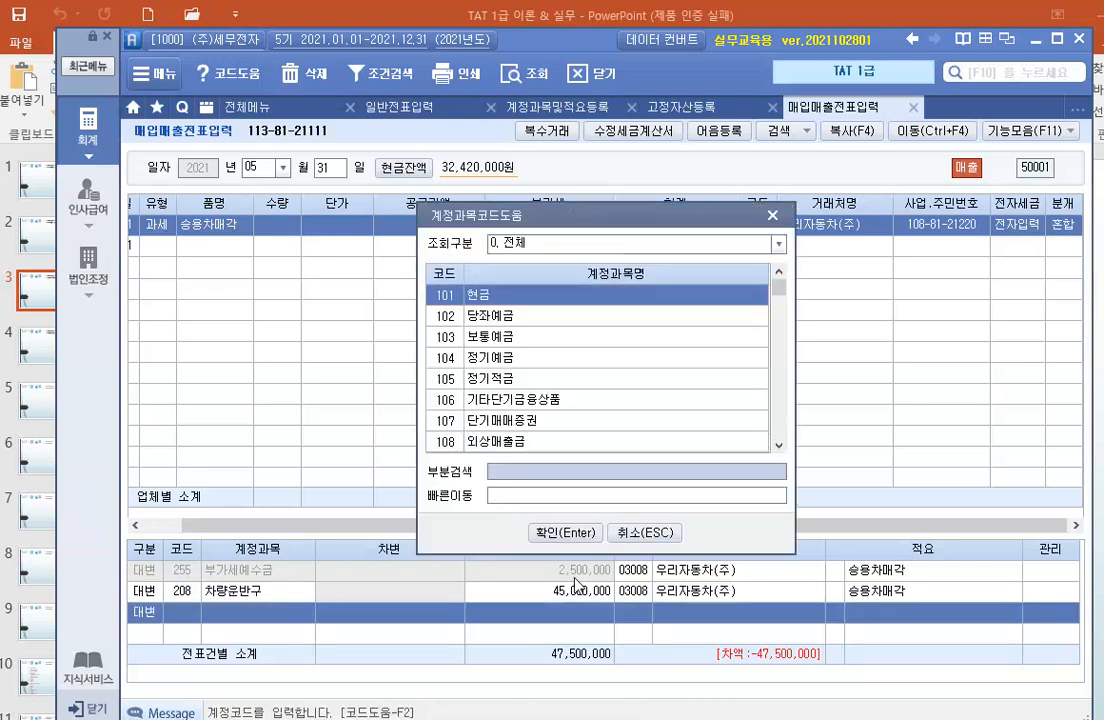
{"action": "type", "text": "유형자"}
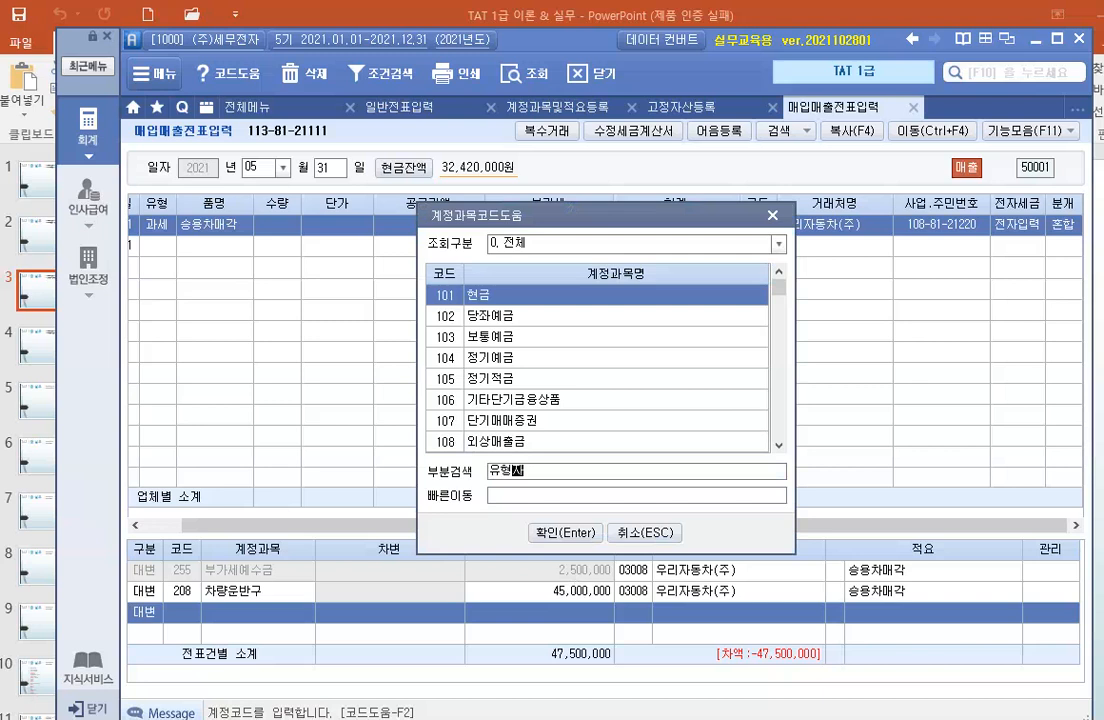
{"action": "key", "text": "Return"}
{"action": "key", "text": "Return"}
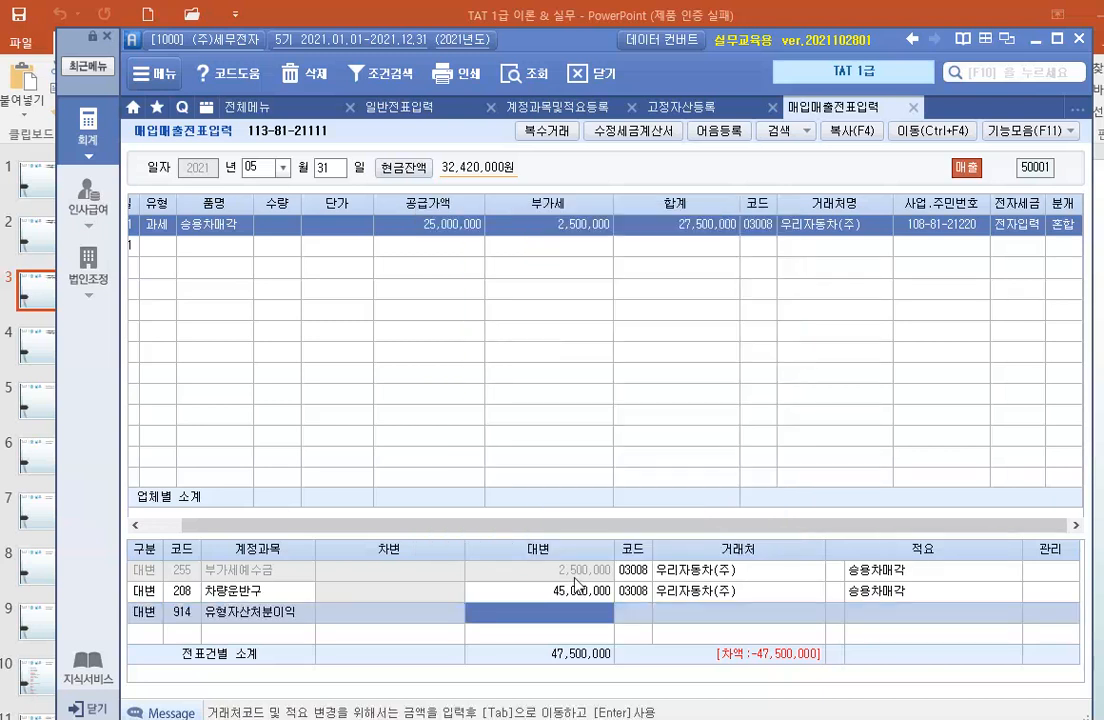
{"action": "type", "text": "1,750"}
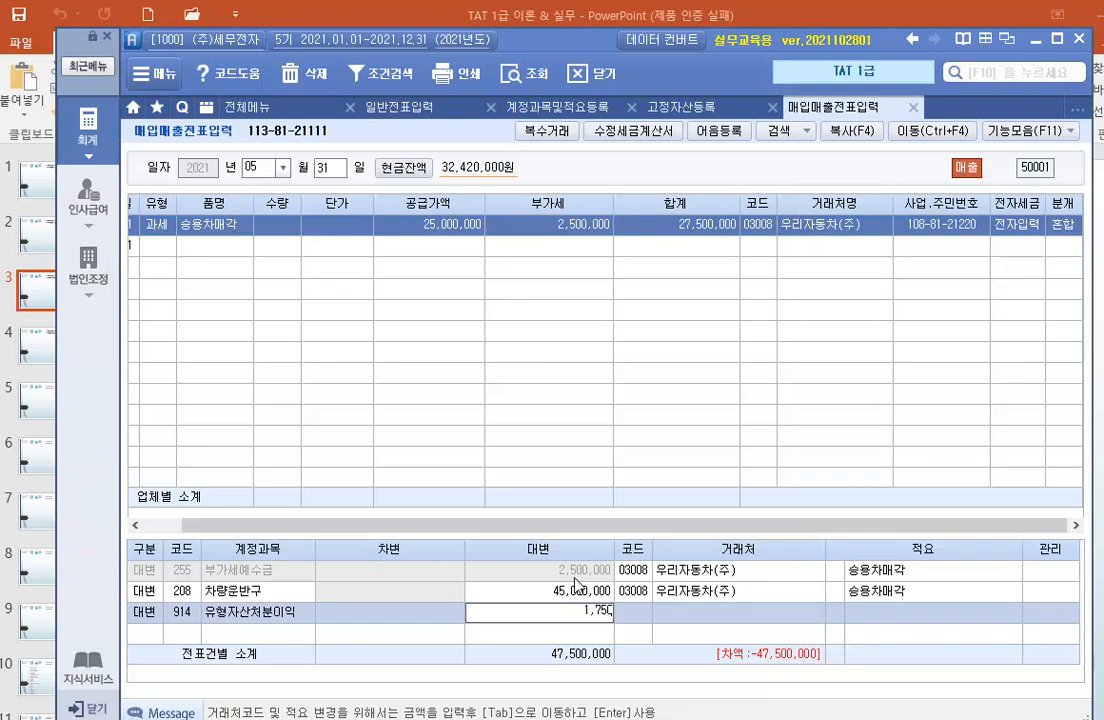
{"action": "type", "text": ",000"}
{"action": "key", "text": "Return"}
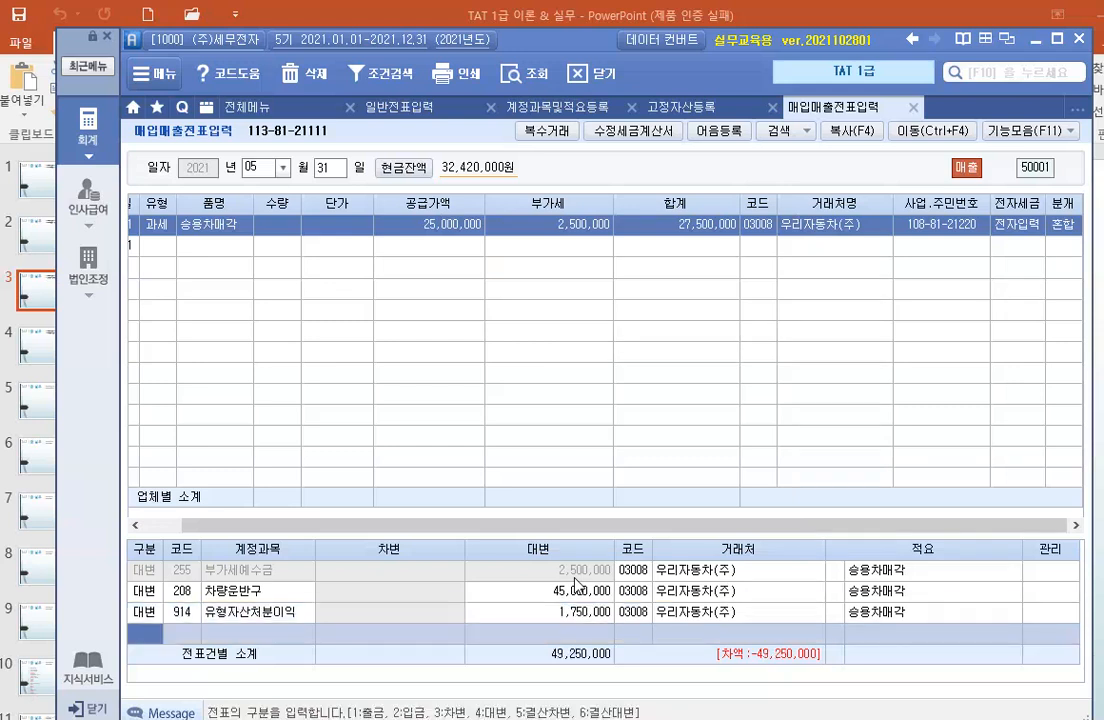
Add a debit line for account 209 감가상각누계액 with an amount of 21,750,000.
{"action": "type", "text": "3"}
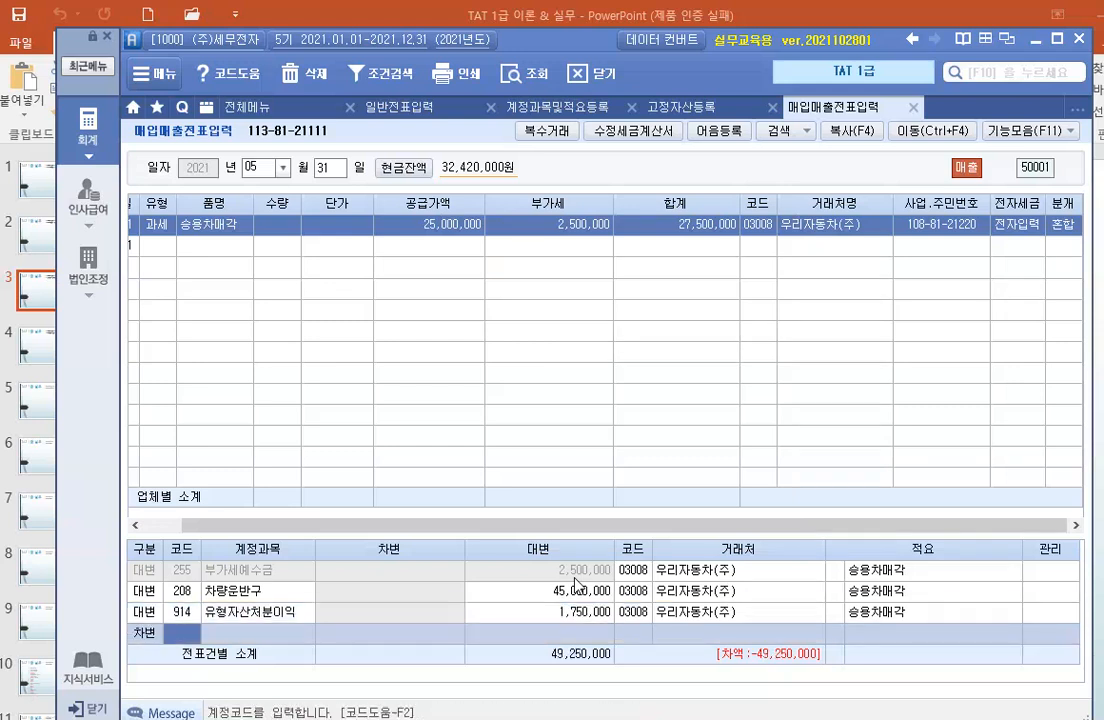
{"action": "type", "text": "209"}
{"action": "key", "text": "Return"}
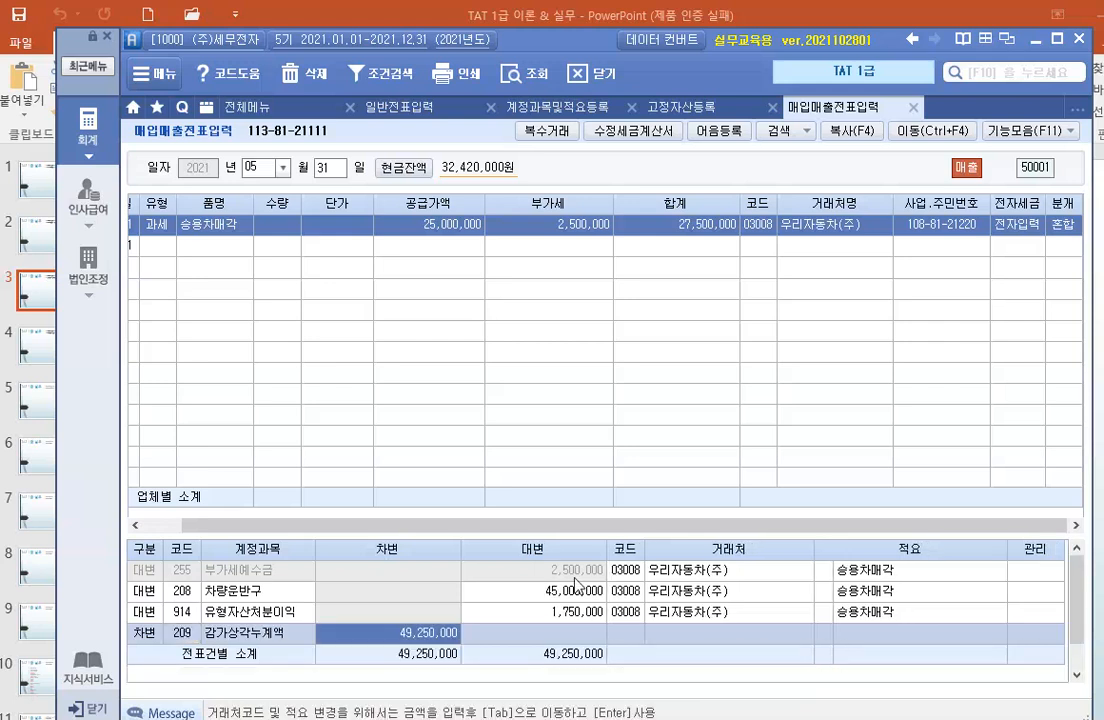
{"action": "type", "text": "21"}
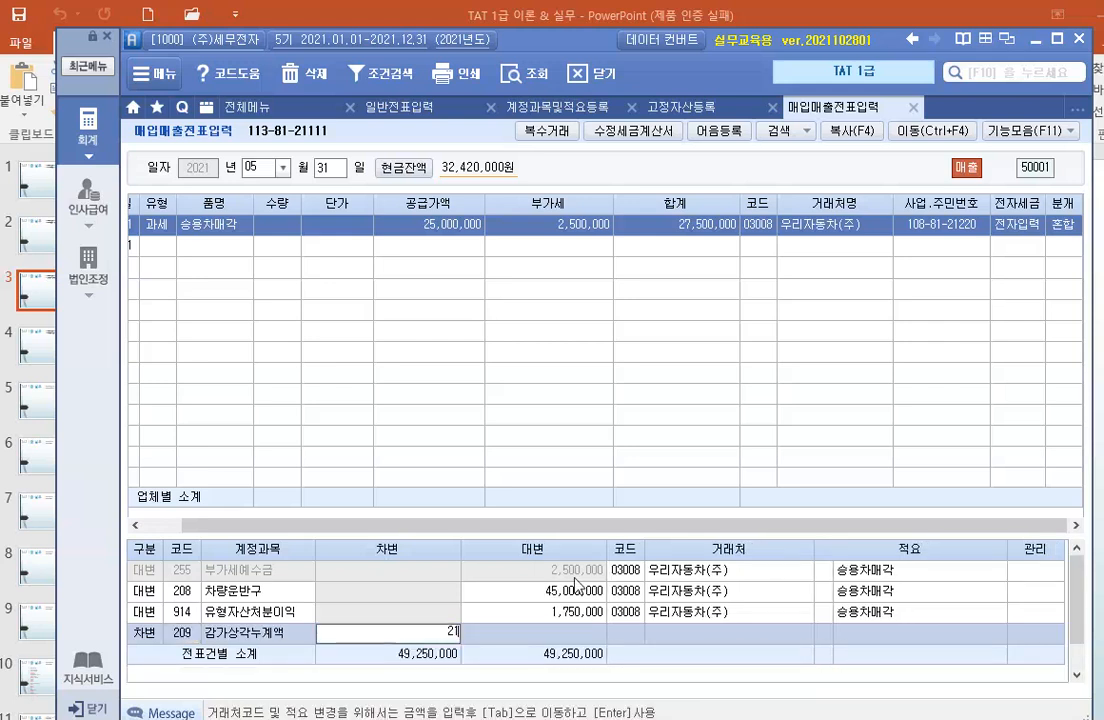
{"action": "type", "text": ",750,000"}
{"action": "key", "text": "Return"}
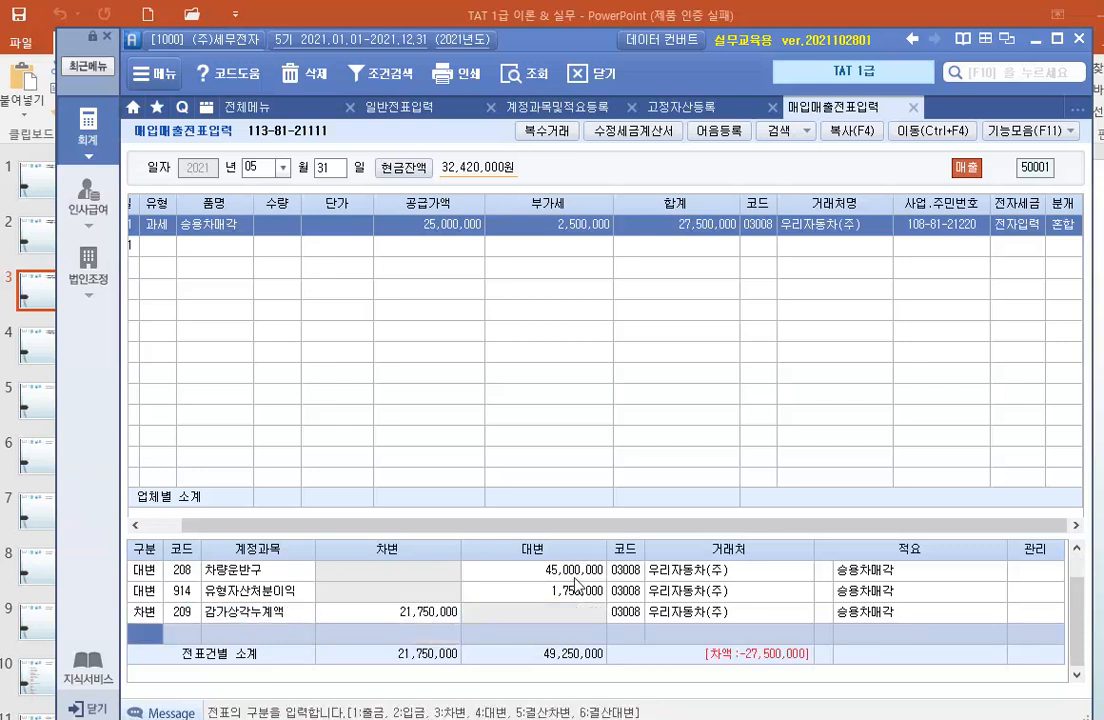
Add a debit line for account 120 미수금 of 27,500,000 to complete the journal, and reselect the 승용차매각 voucher.
{"action": "type", "text": "3"}
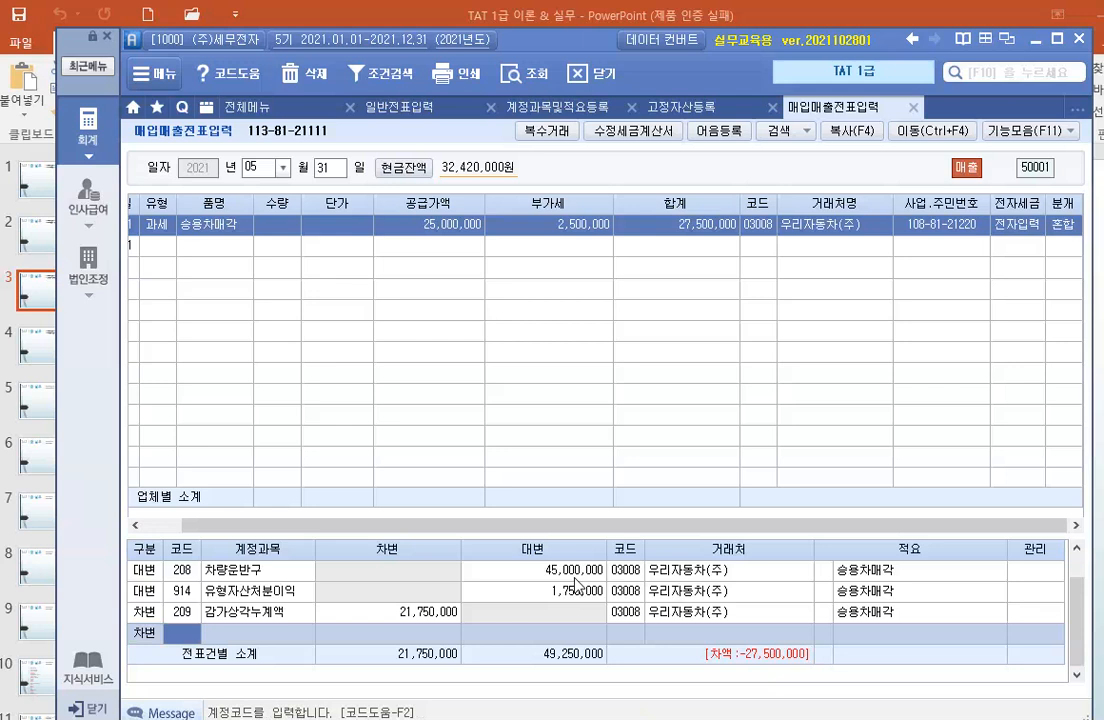
{"action": "type", "text": "120"}
{"action": "key", "text": "Return"}
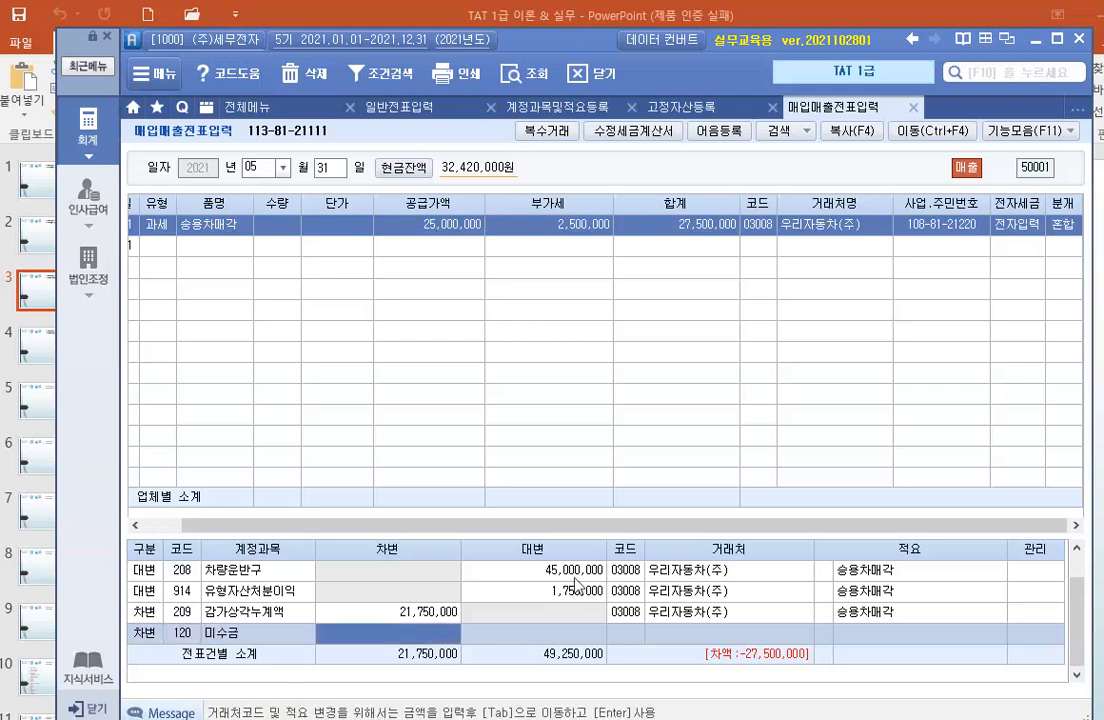
{"action": "type", "text": "27,50"}
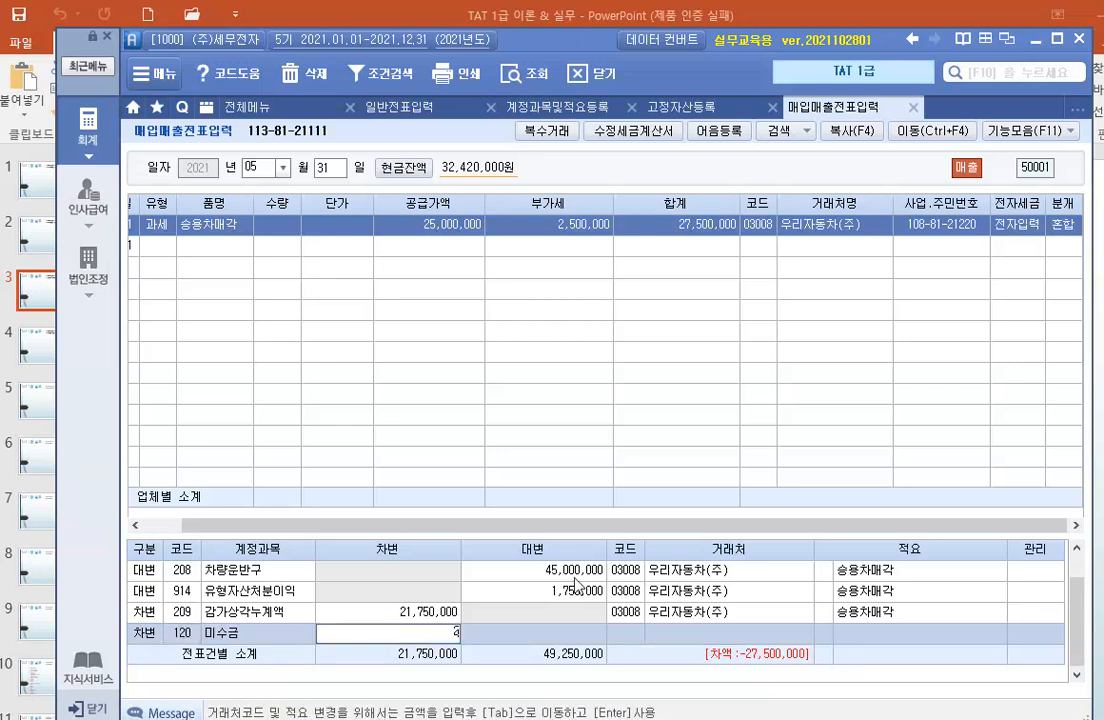
{"action": "type", "text": "0,000"}
{"action": "key", "text": "Return"}
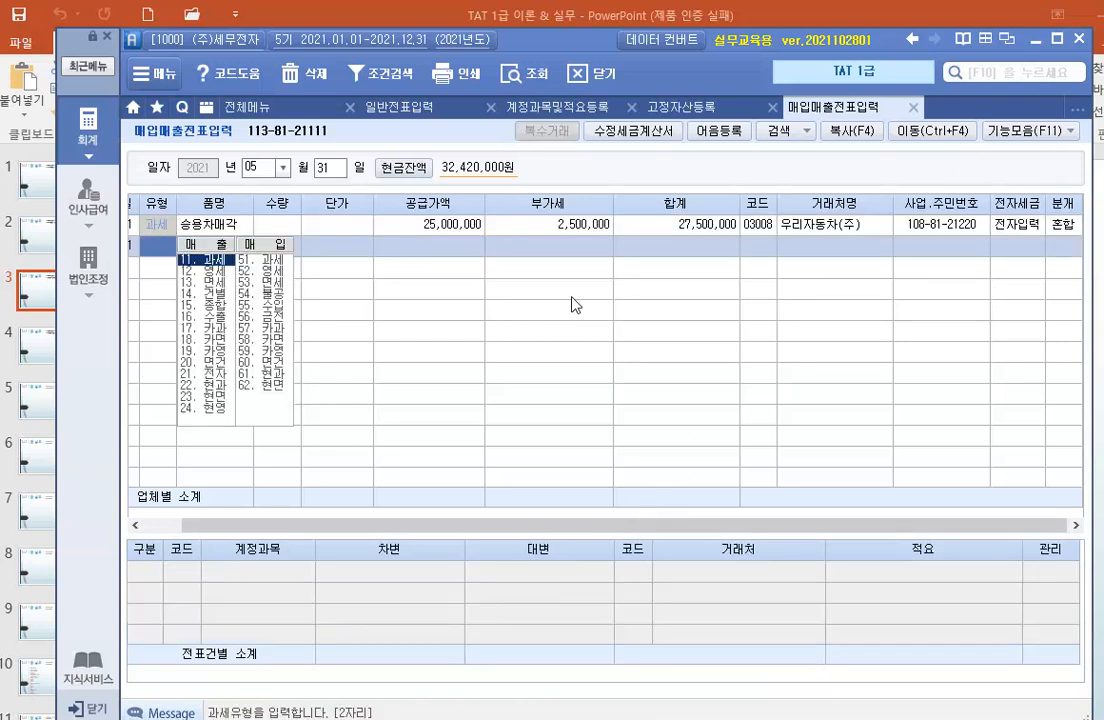
{"action": "left_click", "coordinate": [558, 227]}
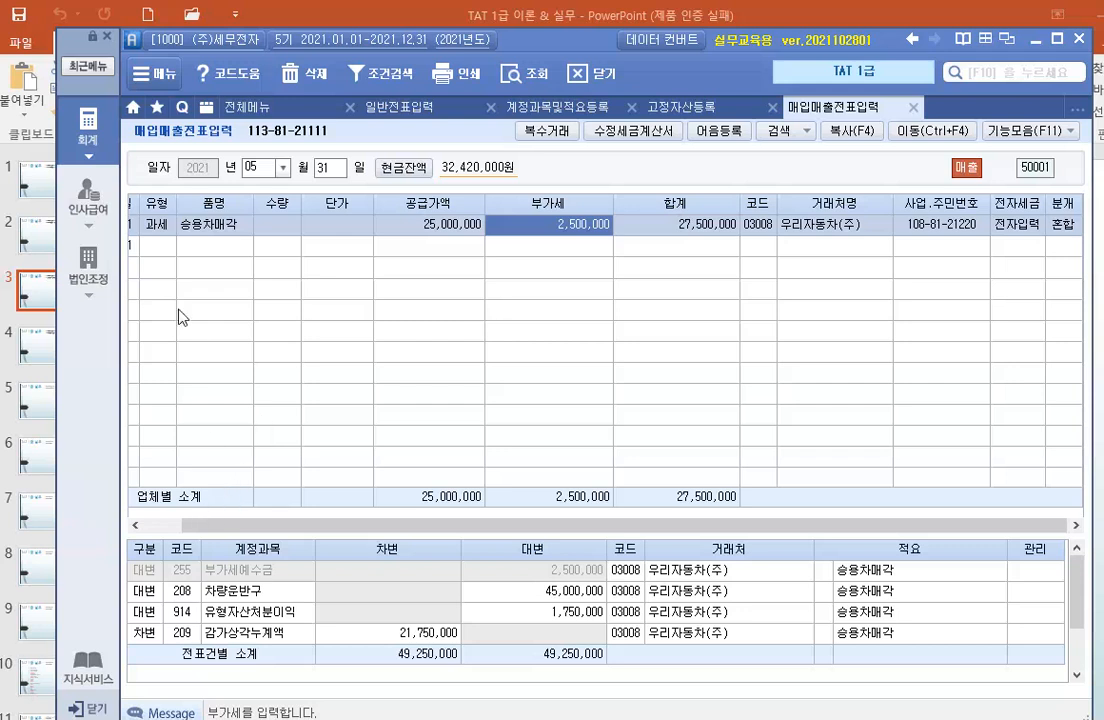
Open 월별감가상각비계상 and load the depreciation of all expense types with December (12) as the closing month.
{"action": "left_click", "coordinate": [88, 125]}
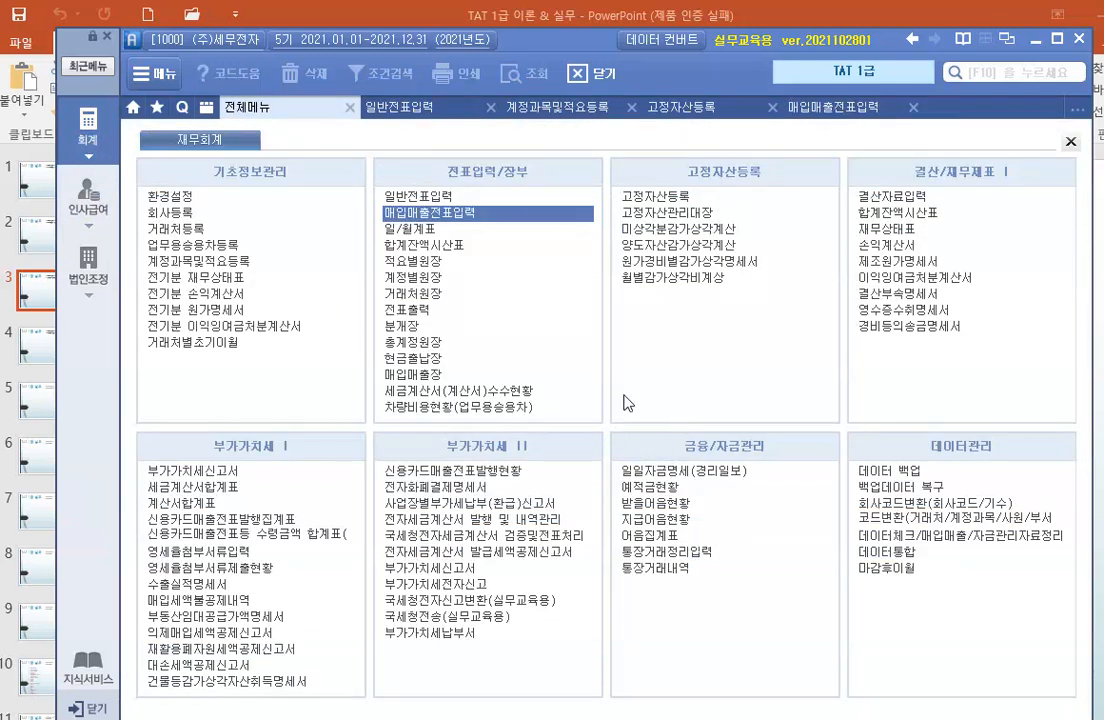
{"action": "left_click", "coordinate": [710, 352]}
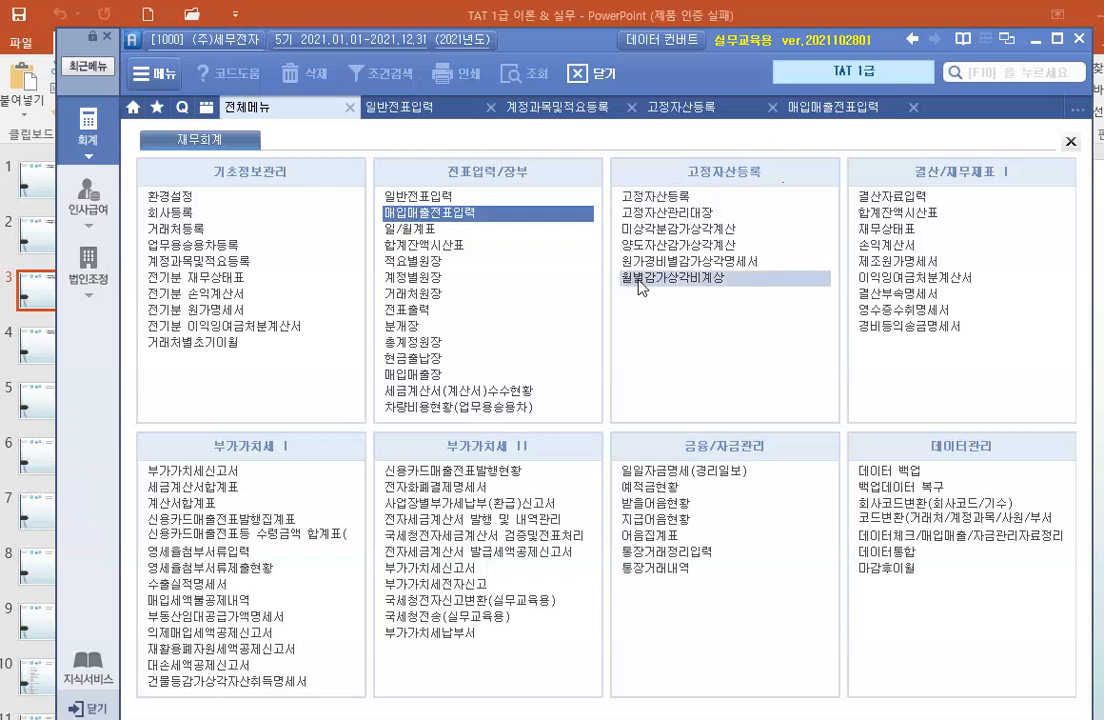
{"action": "left_click", "coordinate": [695, 280]}
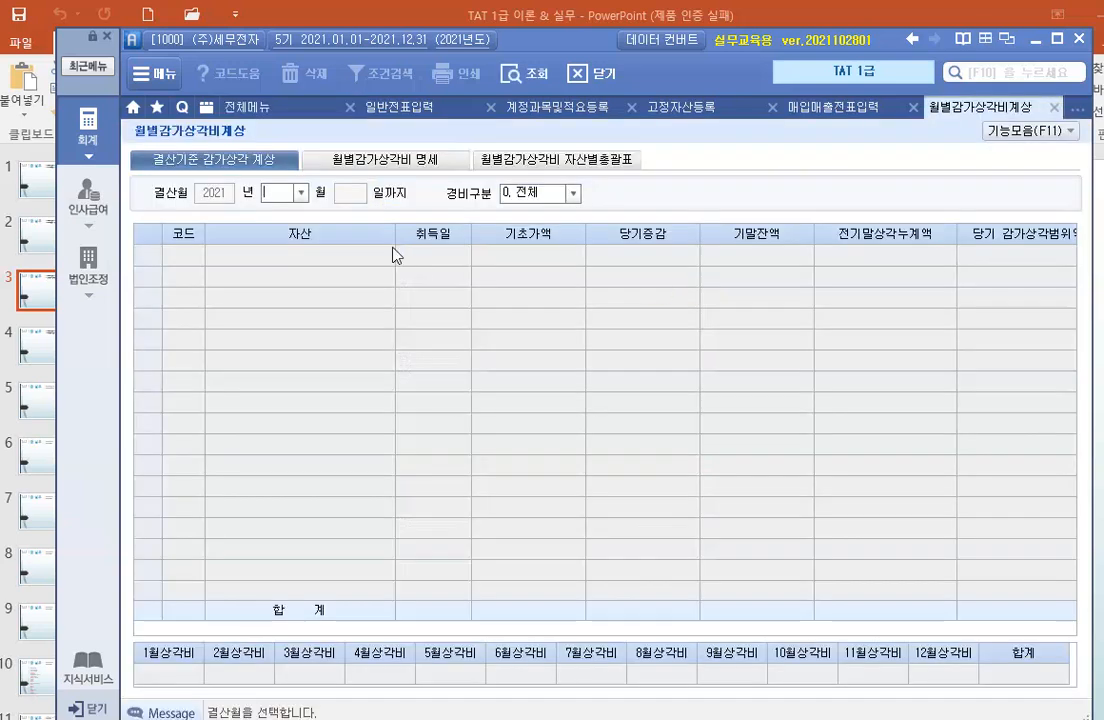
{"action": "left_click", "coordinate": [300, 192]}
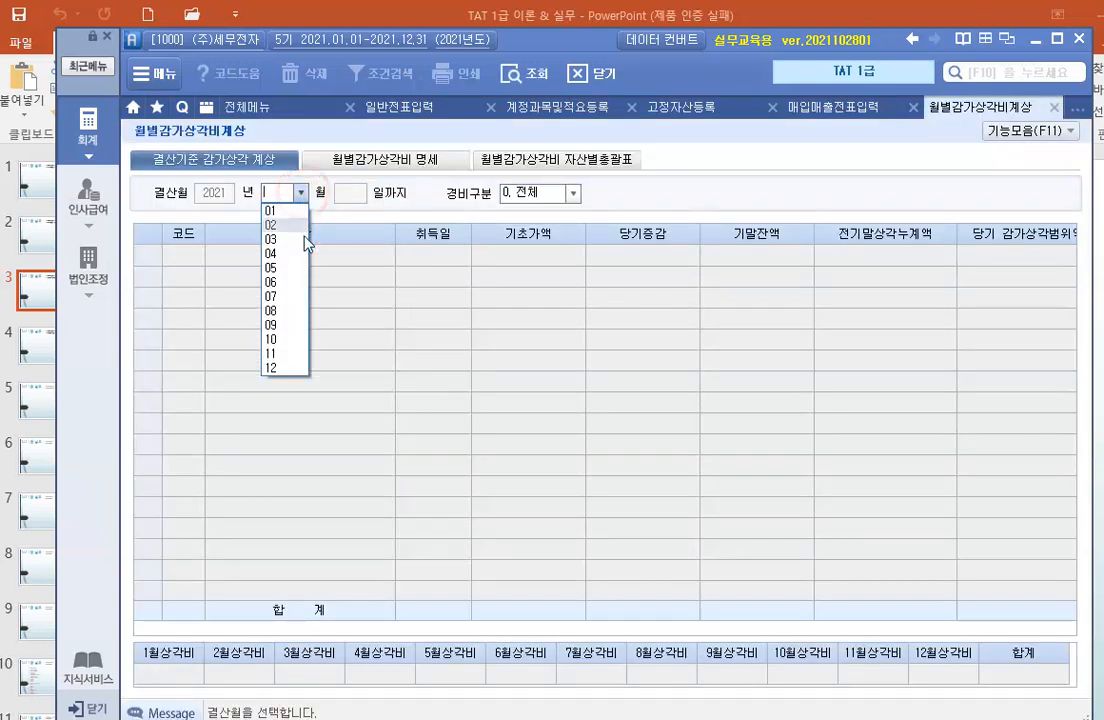
{"action": "left_click", "coordinate": [285, 368]}
{"action": "key", "text": "Return"}
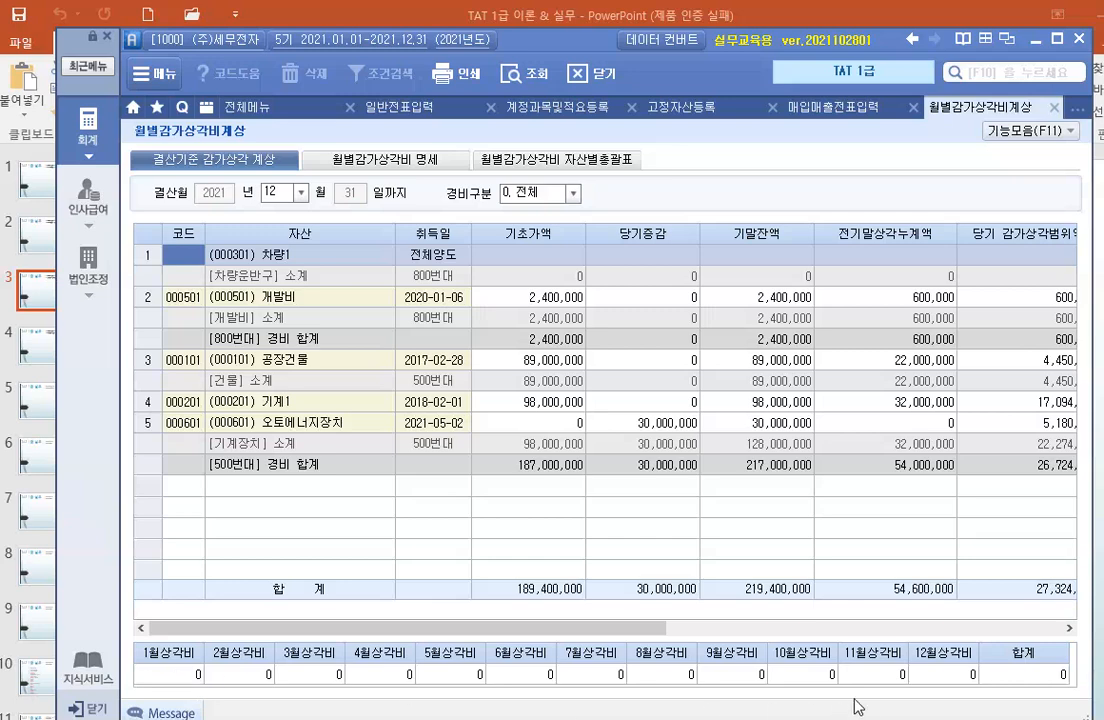
Review the accumulated depreciation and undepreciated balance columns, and save the December depreciation data.
{"action": "left_click_drag", "start_coordinate": [628, 628], "coordinate": [1078, 627]}
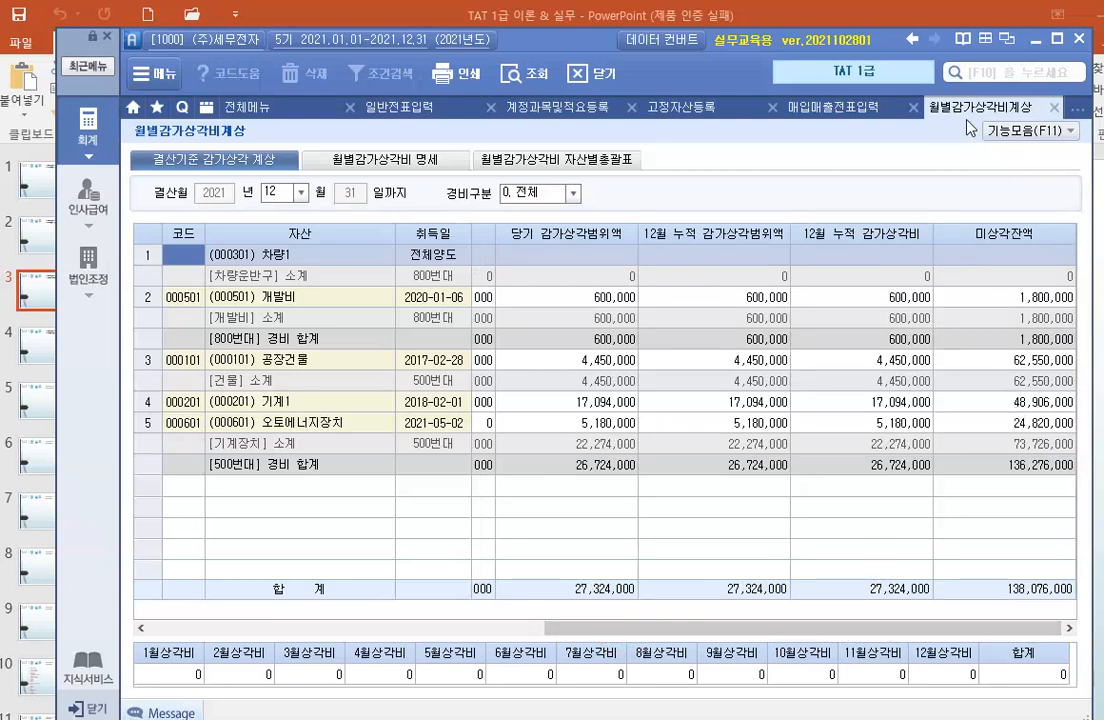
{"action": "left_click", "coordinate": [1066, 134]}
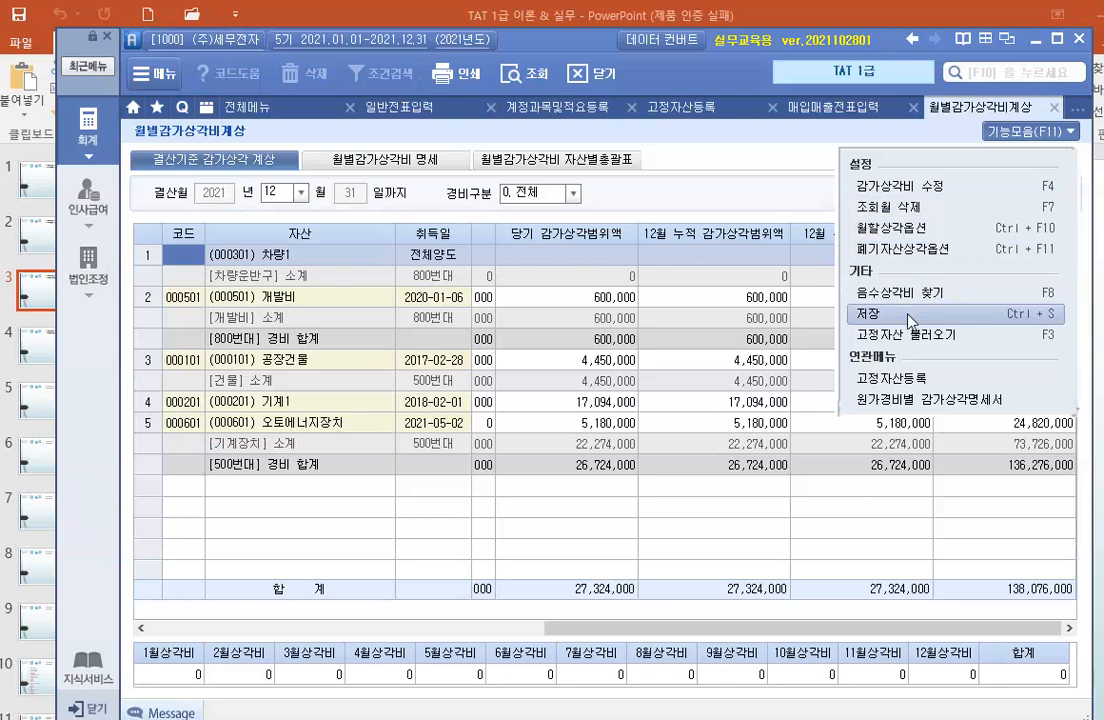
{"action": "left_click", "coordinate": [911, 320]}
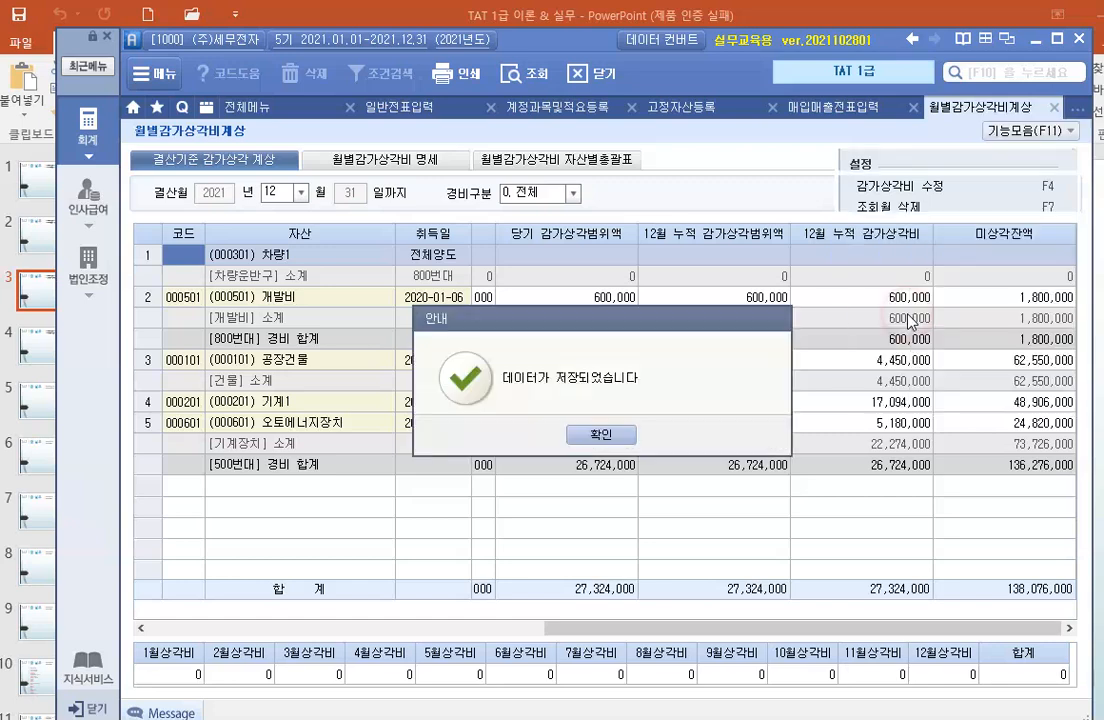
{"action": "left_click", "coordinate": [601, 433]}
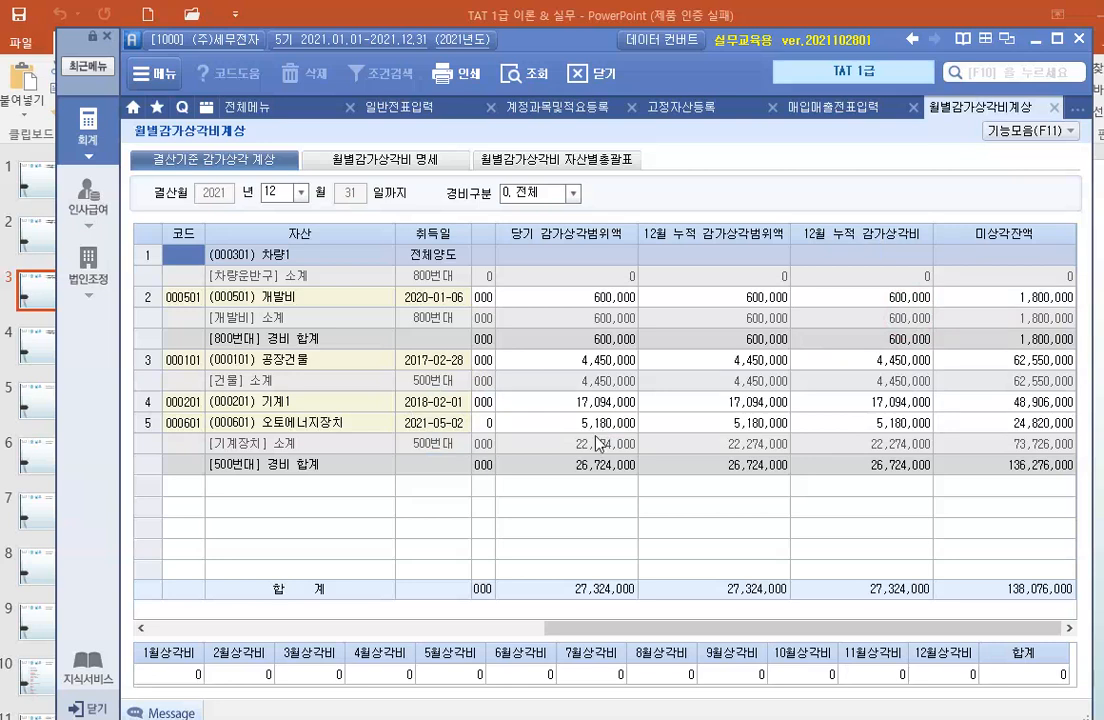